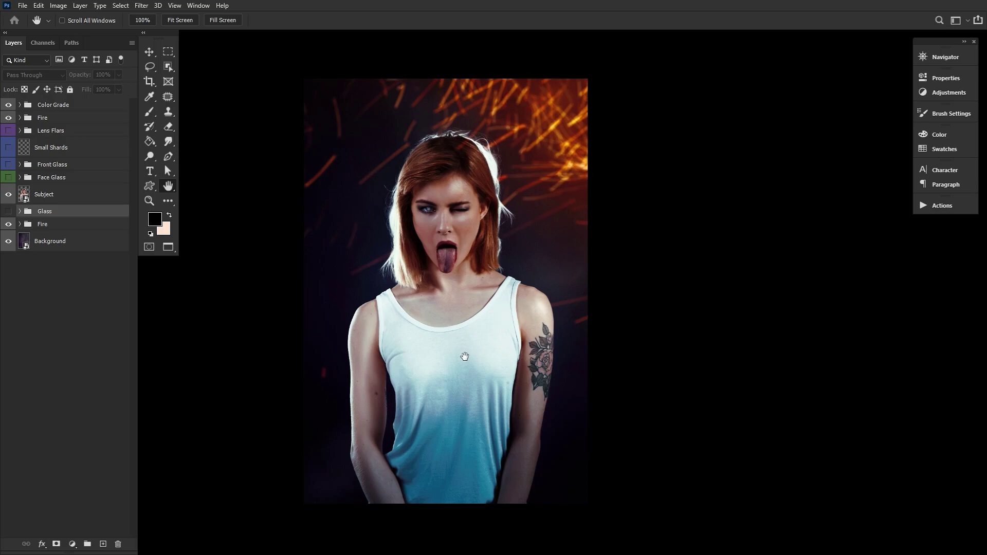
- Show the hidden glass, small shards and lens flare layers from Glass up to Lens Flars
{"action": "left_click_drag", "start_coordinate": [9, 212], "coordinate": [9, 132]}
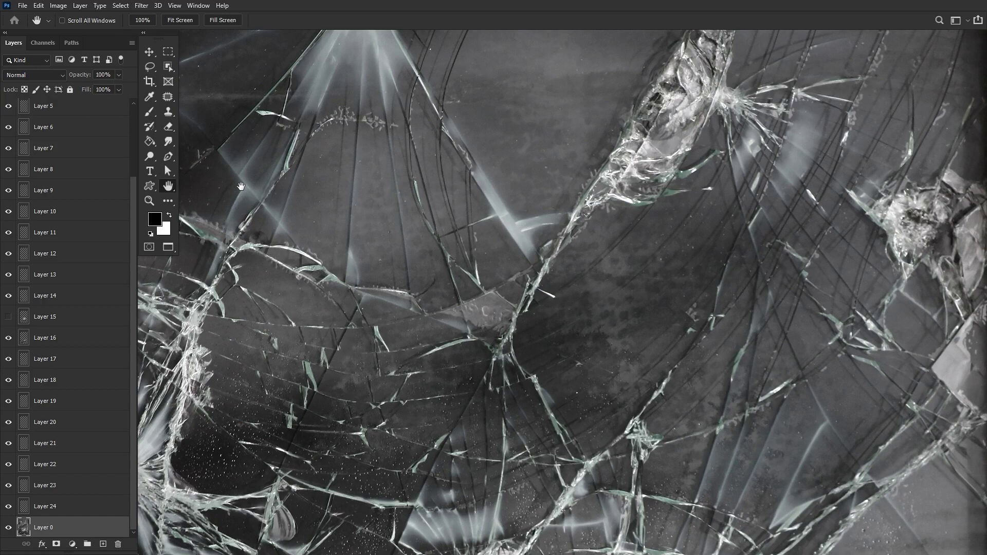
- Hide the cracked-glass Layer 0 to examine the shards already cut out, and show it again
{"action": "left_click", "coordinate": [168, 157]}
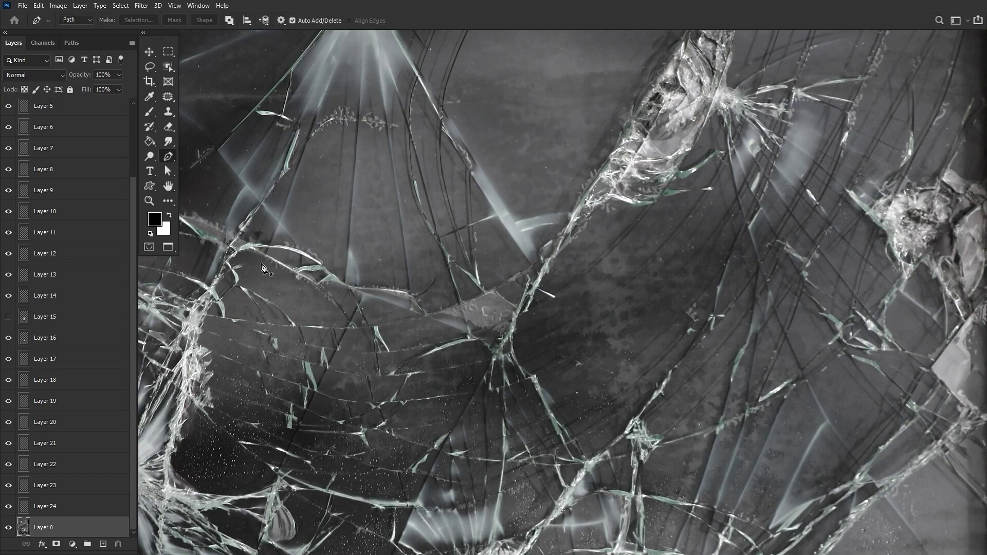
{"action": "left_click", "coordinate": [8, 528]}
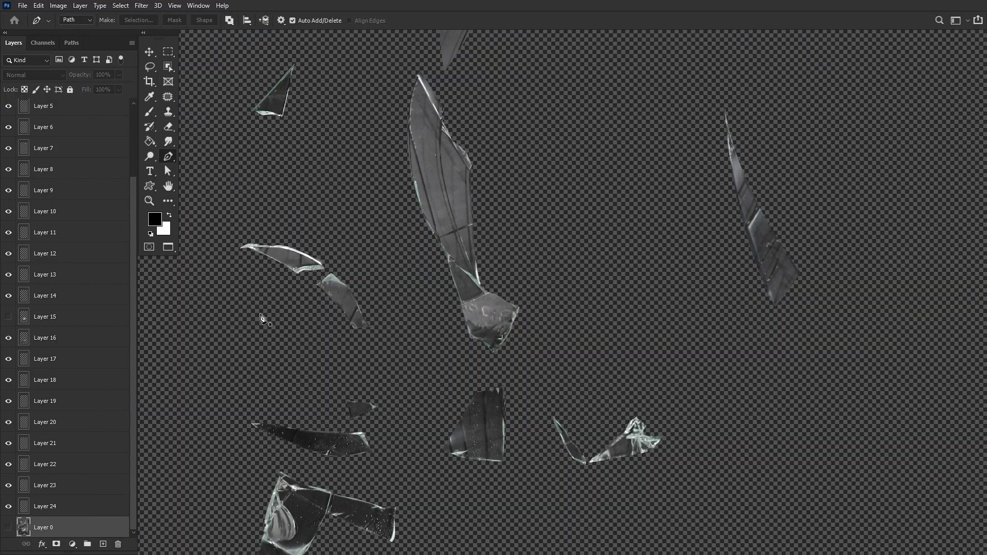
{"action": "left_click", "coordinate": [8, 528]}
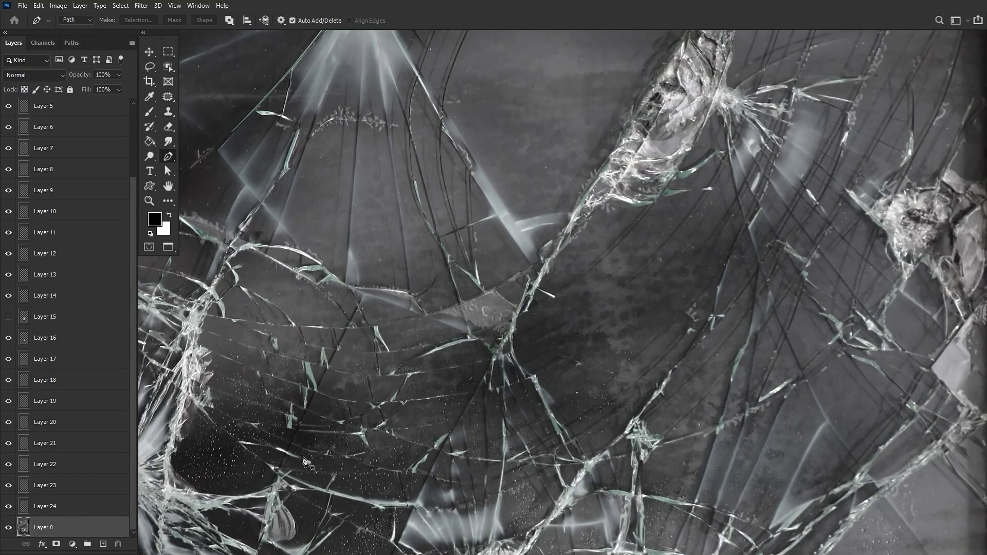
- Trace the uncut glass shard beneath the curved crack on Layer 0 with the Pen tool and convert the path to a selection
{"action": "left_click", "coordinate": [217, 300]}
{"action": "left_click_drag", "start_coordinate": [222, 318], "coordinate": [219, 323]}
{"action": "left_click", "coordinate": [293, 326]}
{"action": "left_click", "coordinate": [286, 313]}
{"action": "left_click", "coordinate": [275, 303]}
{"action": "left_click", "coordinate": [264, 300]}
{"action": "left_click", "coordinate": [243, 287]}
{"action": "left_click", "coordinate": [237, 285]}
{"action": "left_click", "coordinate": [236, 285]}
{"action": "left_click", "coordinate": [223, 292]}
{"action": "left_click", "coordinate": [217, 300]}
{"action": "right_click", "coordinate": [316, 264]}
{"action": "left_click", "coordinate": [355, 303]}
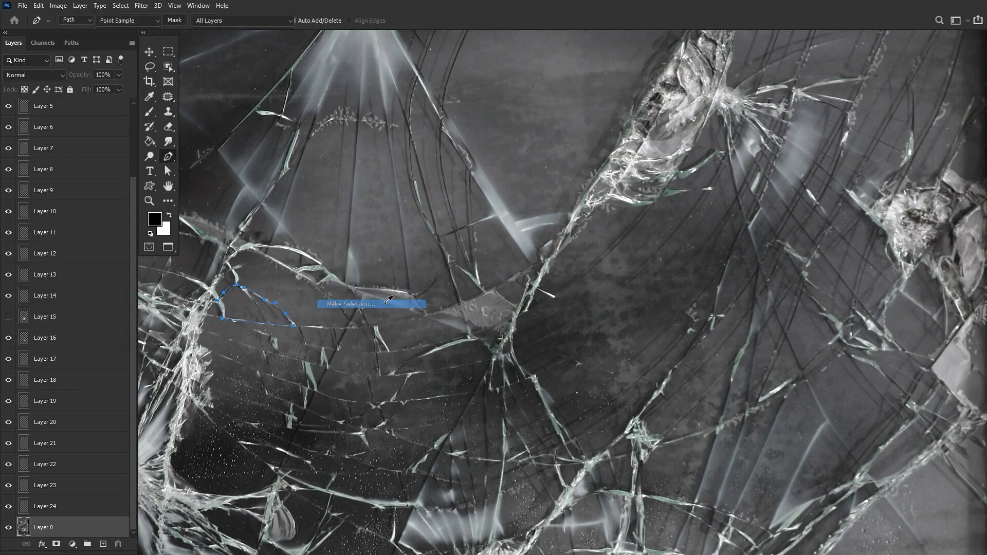
{"action": "left_click", "coordinate": [537, 220]}
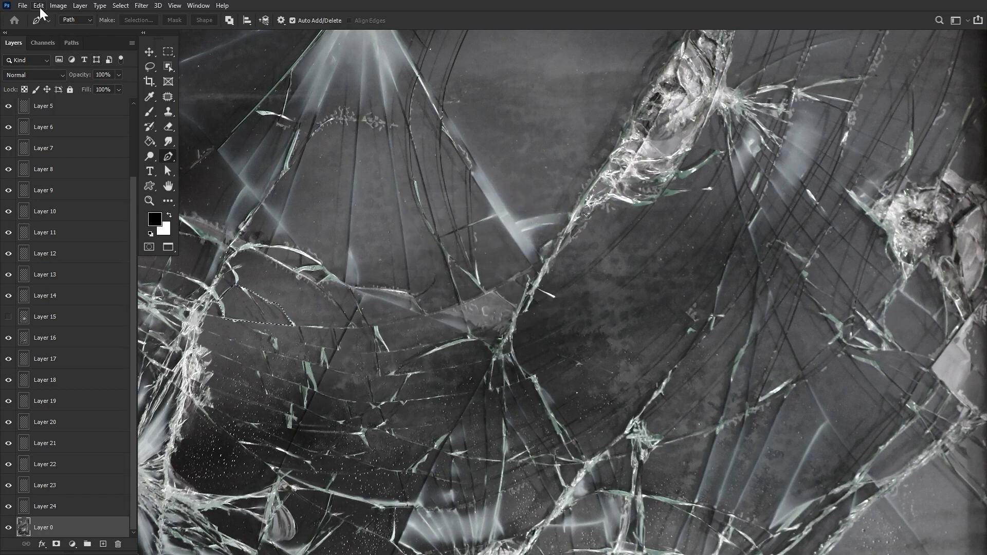
- Copy the selected glass shard and paste it onto its own new layer
{"action": "left_click", "coordinate": [40, 6]}
{"action": "left_click", "coordinate": [48, 72]}
{"action": "left_click", "coordinate": [38, 6]}
{"action": "left_click", "coordinate": [48, 92]}
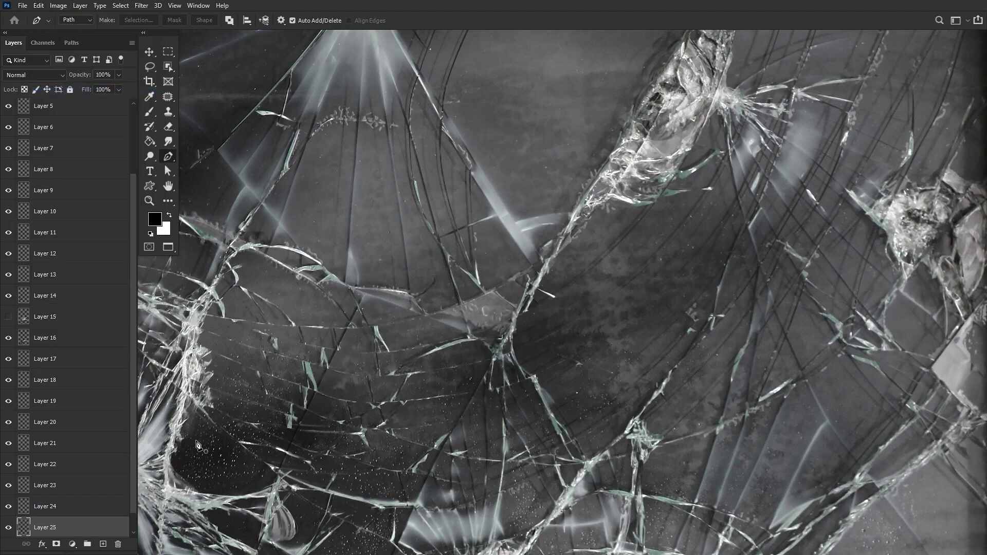
- Hide Layer 0 and toggle the visibility of Layer 15 to examine the whole set of cut-out glass shards
{"action": "left_click", "coordinate": [8, 528]}
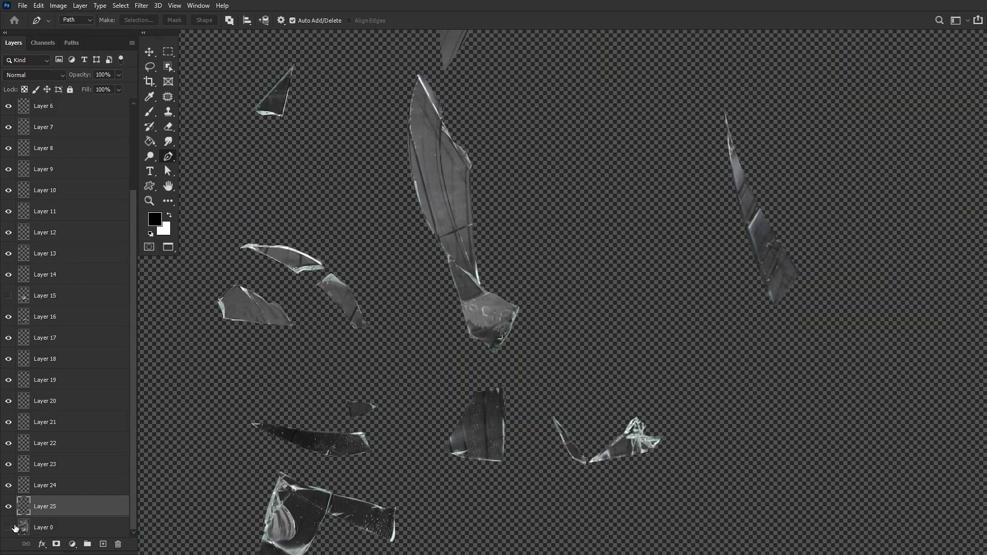
{"action": "left_click", "coordinate": [13, 526]}
{"action": "left_click", "coordinate": [149, 201]}
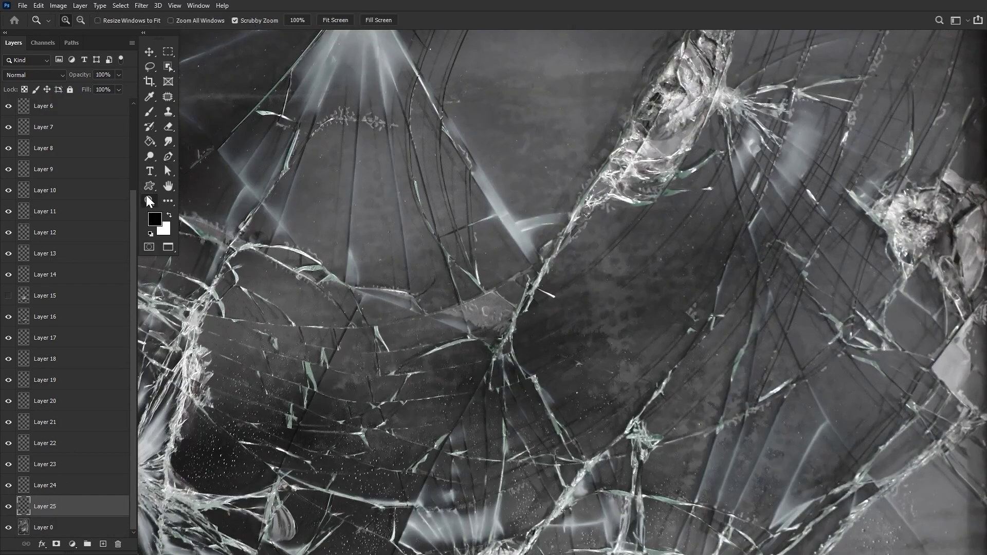
{"action": "left_click_drag", "start_coordinate": [385, 241], "coordinate": [370, 248]}
{"action": "left_click", "coordinate": [370, 248], "text": "alt"}
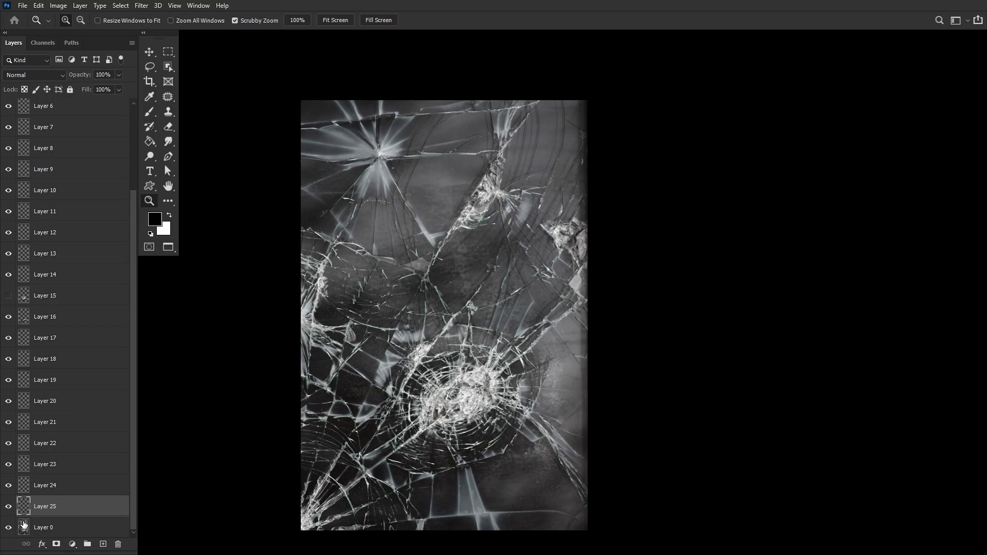
{"action": "left_click", "coordinate": [8, 528]}
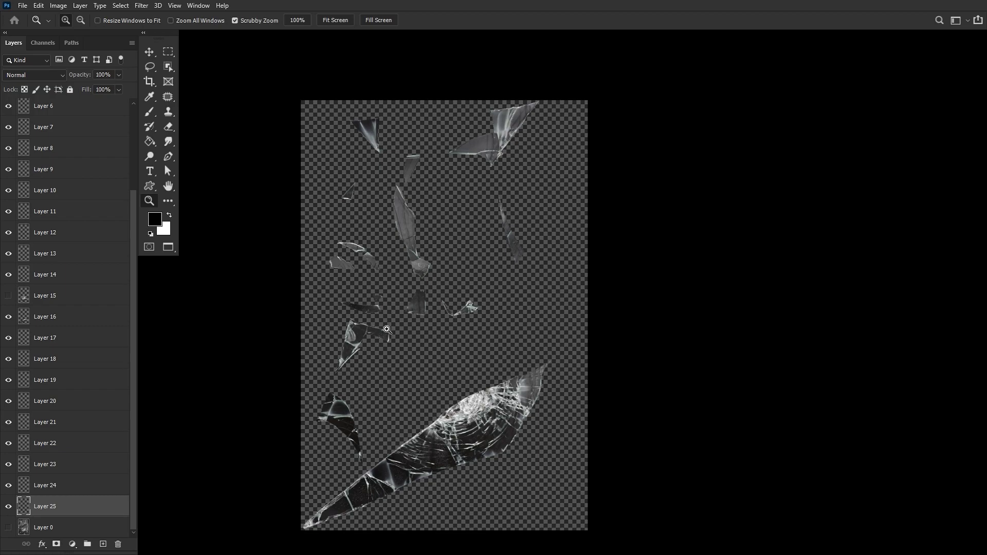
{"action": "left_click", "coordinate": [9, 296]}
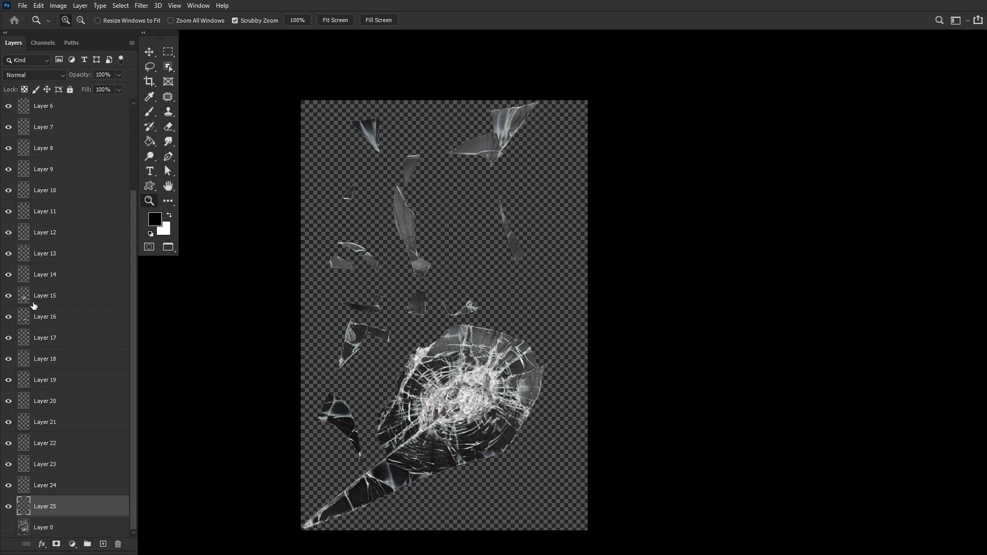
{"action": "left_click", "coordinate": [9, 297]}
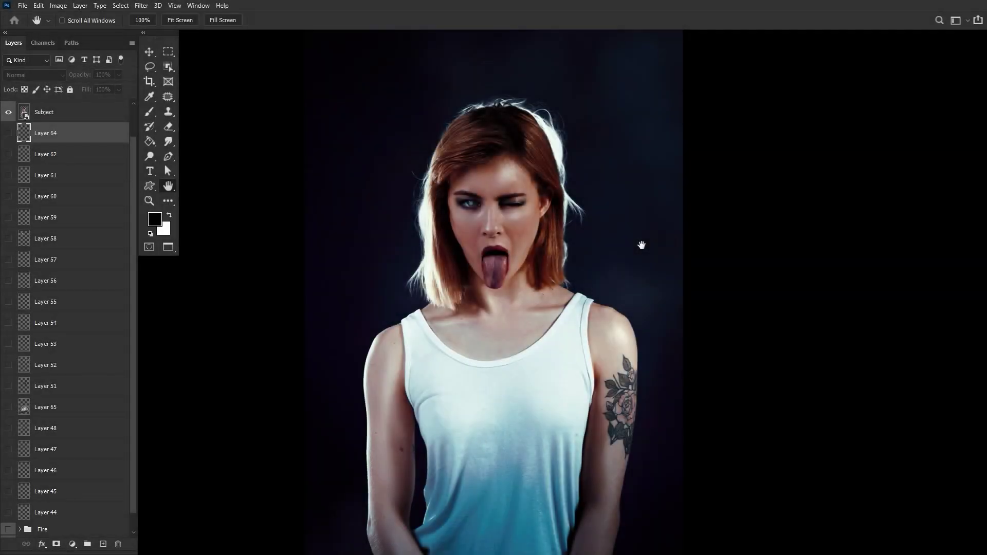
- Show all the glass shard layers behind the subject, from Layer 64 down to Layer 44
{"action": "left_click_drag", "start_coordinate": [8, 133], "coordinate": [9, 517]}
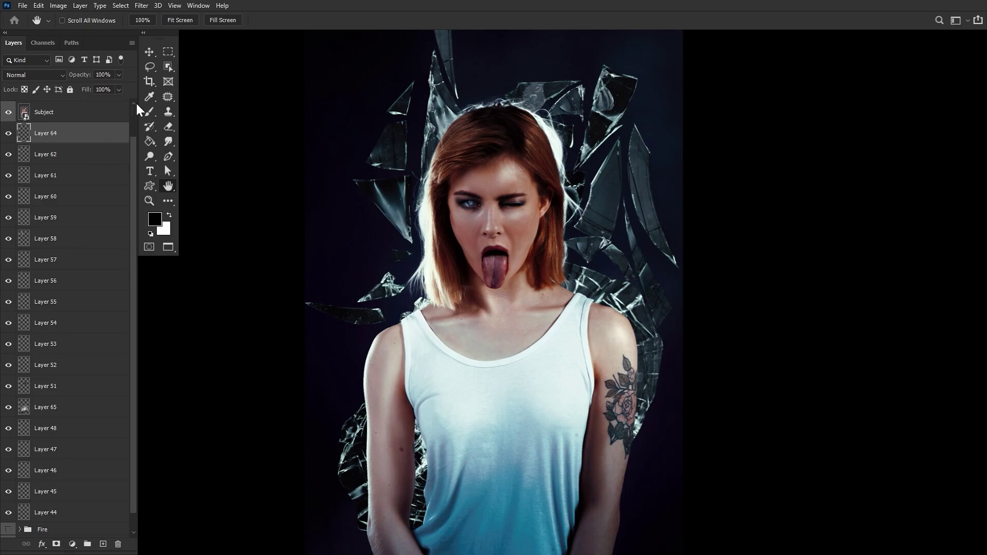
- Nudge the Layer 64 shard above the head, enable Auto-Select, and reposition the shards beside the blonde side of the hair
{"action": "left_click", "coordinate": [153, 54]}
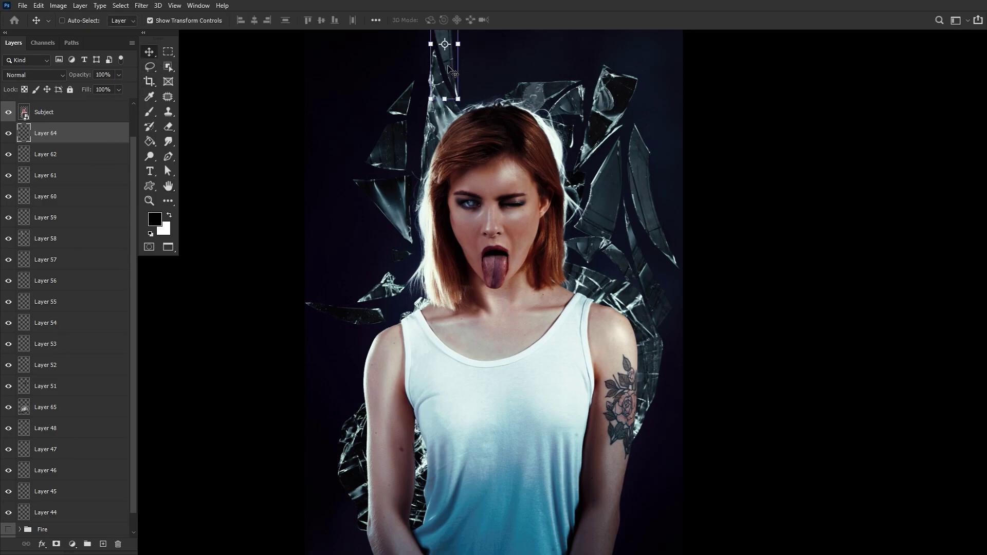
{"action": "left_click_drag", "start_coordinate": [452, 66], "coordinate": [450, 110]}
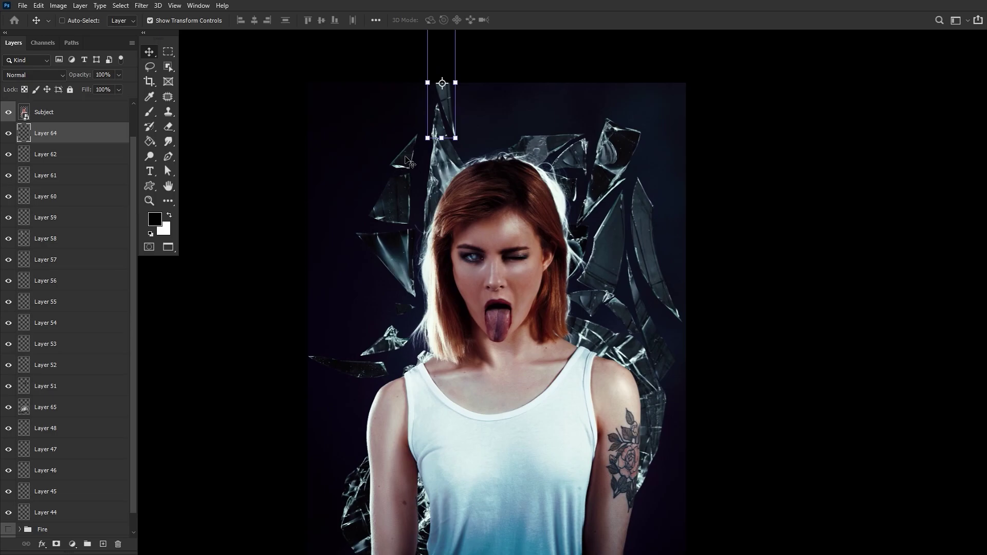
{"action": "left_click", "coordinate": [62, 21]}
{"action": "left_click_drag", "start_coordinate": [408, 159], "coordinate": [400, 161]}
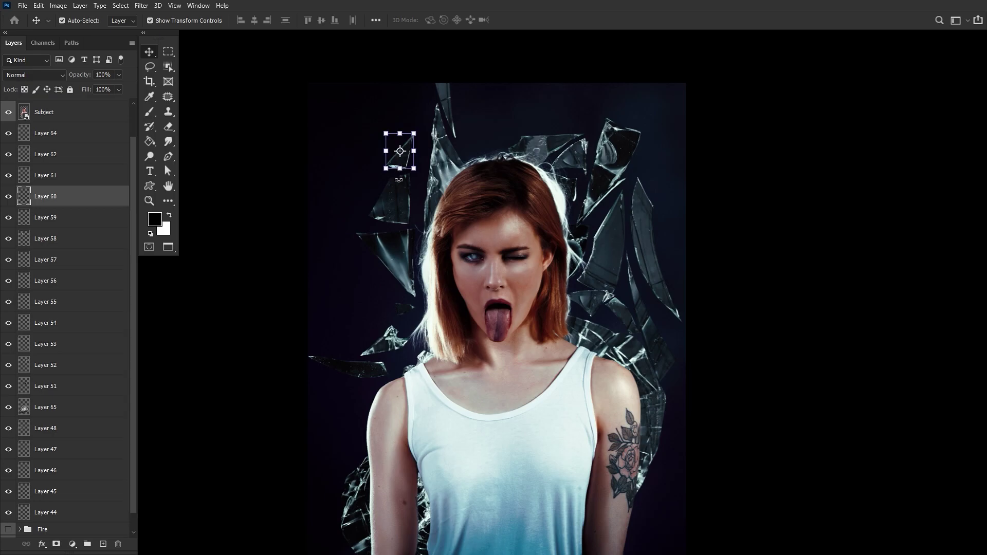
{"action": "left_click", "coordinate": [383, 267]}
{"action": "left_click", "coordinate": [383, 267]}
{"action": "left_click_drag", "start_coordinate": [395, 265], "coordinate": [402, 252]}
- Rotate the tall Layer 52 shard beside the head by about -11.86 degrees
{"action": "left_click_drag", "start_coordinate": [617, 159], "coordinate": [645, 77]}
{"action": "left_click", "coordinate": [550, 20]}
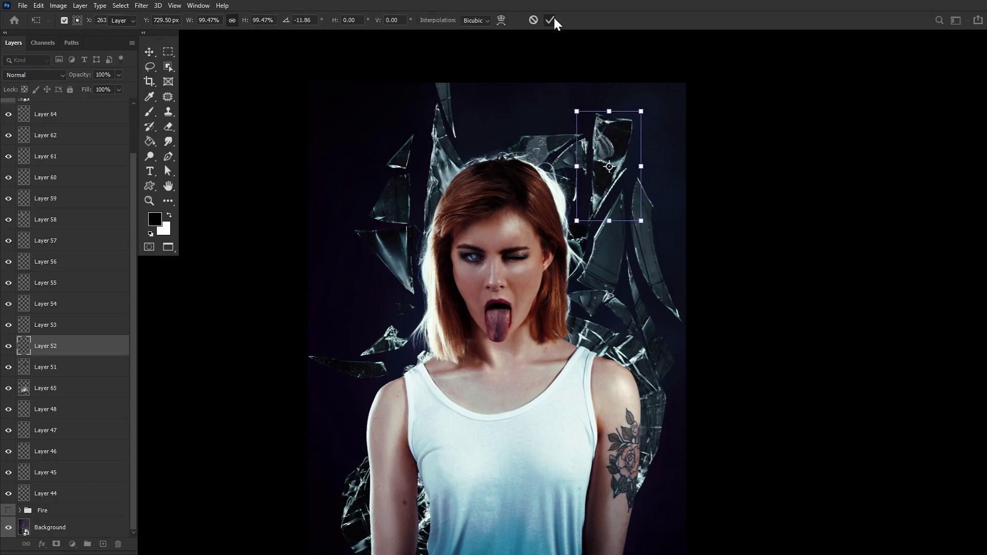
{"action": "left_click", "coordinate": [617, 164]}
{"action": "right_click", "coordinate": [617, 164]}
{"action": "left_click", "coordinate": [671, 332]}
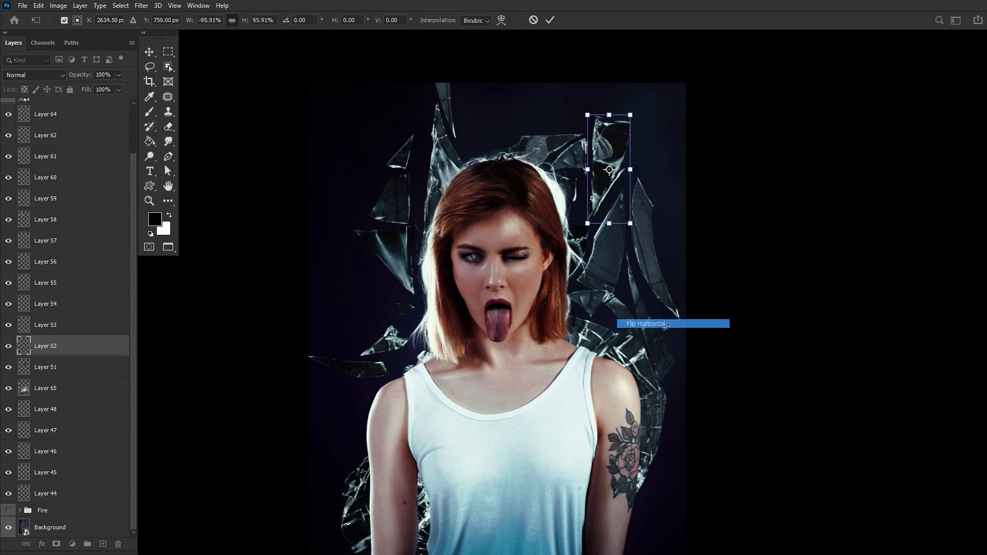
{"action": "left_click", "coordinate": [533, 20]}
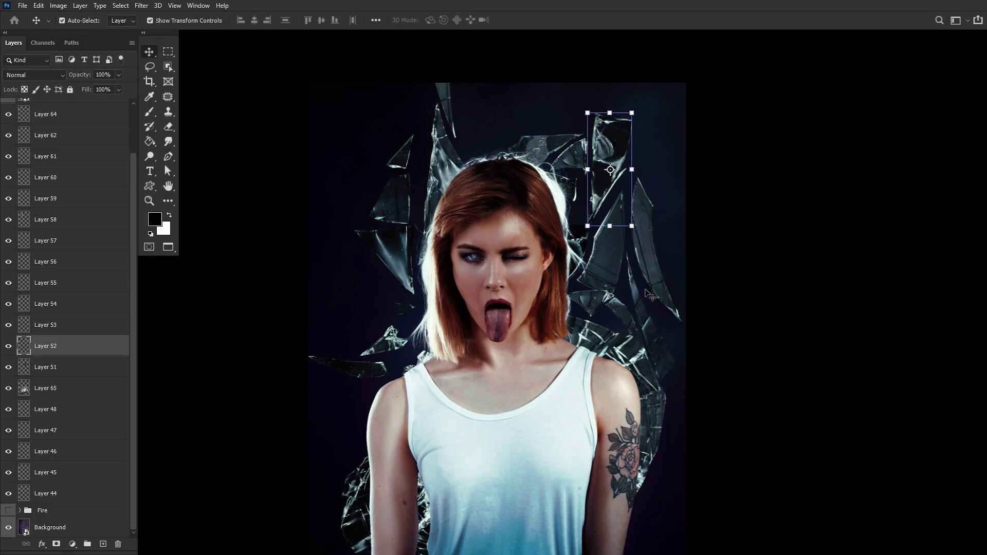
- Select and adjust individual glass shards around the subject's head and shoulders, including the small Layer 56 shard above the tattooed arm's shoulder
{"action": "left_click", "coordinate": [653, 284]}
{"action": "left_click", "coordinate": [640, 300]}
{"action": "left_click_drag", "start_coordinate": [421, 373], "coordinate": [467, 279]}
{"action": "left_click_drag", "start_coordinate": [420, 276], "coordinate": [401, 233]}
{"action": "key", "text": "Return"}
{"action": "left_click_drag", "start_coordinate": [523, 234], "coordinate": [434, 489]}
{"action": "left_click_drag", "start_coordinate": [406, 318], "coordinate": [403, 321]}
{"action": "left_click_drag", "start_coordinate": [404, 263], "coordinate": [401, 270]}
{"action": "left_click", "coordinate": [514, 313]}
{"action": "left_click_drag", "start_coordinate": [526, 317], "coordinate": [528, 318]}
{"action": "left_click_drag", "start_coordinate": [595, 428], "coordinate": [553, 406]}
{"action": "left_click_drag", "start_coordinate": [530, 305], "coordinate": [535, 308]}
{"action": "left_click_drag", "start_coordinate": [547, 502], "coordinate": [535, 373]}
{"action": "left_click", "coordinate": [530, 326]}
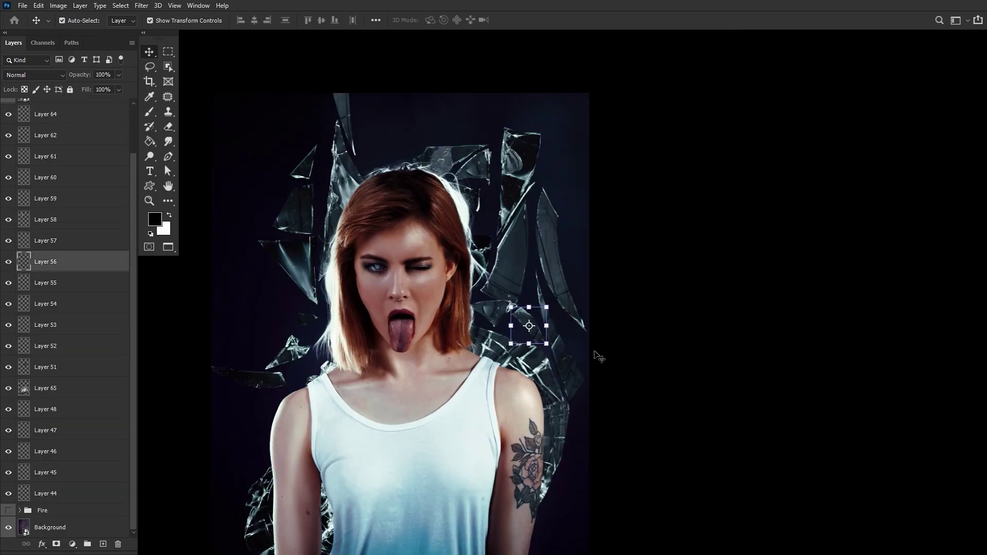
- Select Layer 65 and toggle its visibility to examine the large glass piece behind the subject
{"action": "left_click_drag", "start_coordinate": [394, 281], "coordinate": [443, 226]}
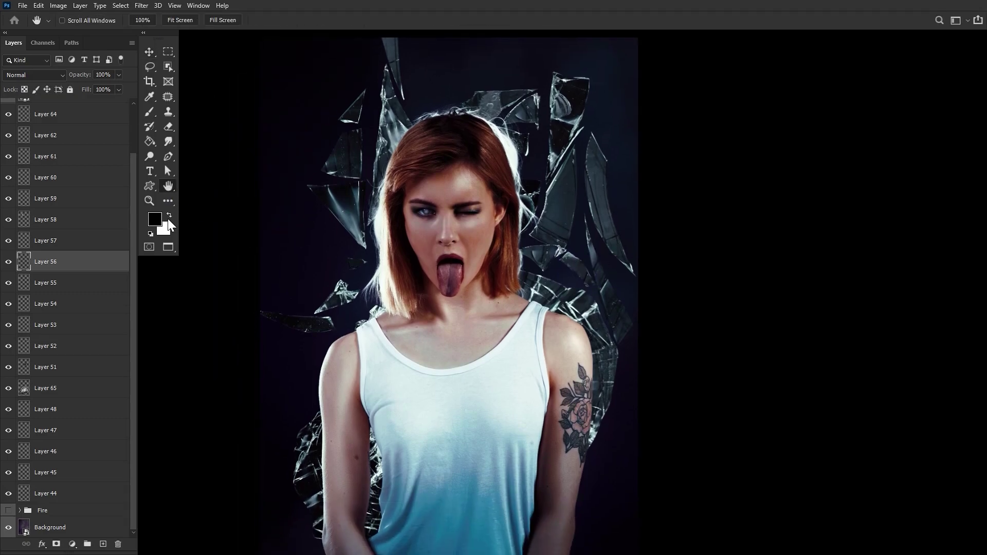
{"action": "left_click", "coordinate": [45, 390]}
{"action": "left_click", "coordinate": [8, 388]}
{"action": "left_click", "coordinate": [8, 388]}
- Add a layer mask to the large glass piece on Layer 65
{"action": "left_click", "coordinate": [149, 200]}
{"action": "left_click_drag", "start_coordinate": [627, 422], "coordinate": [654, 428]}
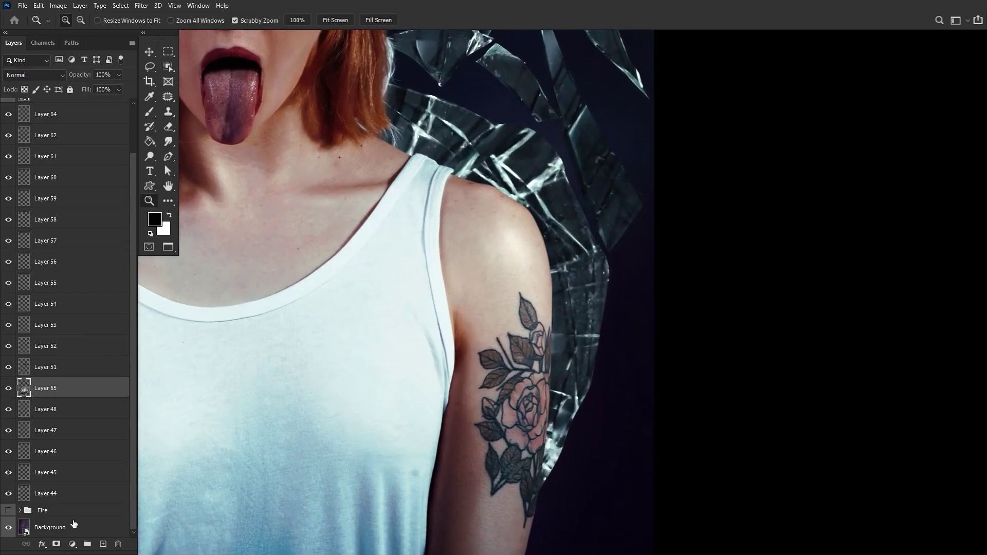
{"action": "left_click", "coordinate": [56, 544]}
- Choose a brush preset for painting the mask, reduce the brush size and make black the foreground color
{"action": "left_click", "coordinate": [149, 112]}
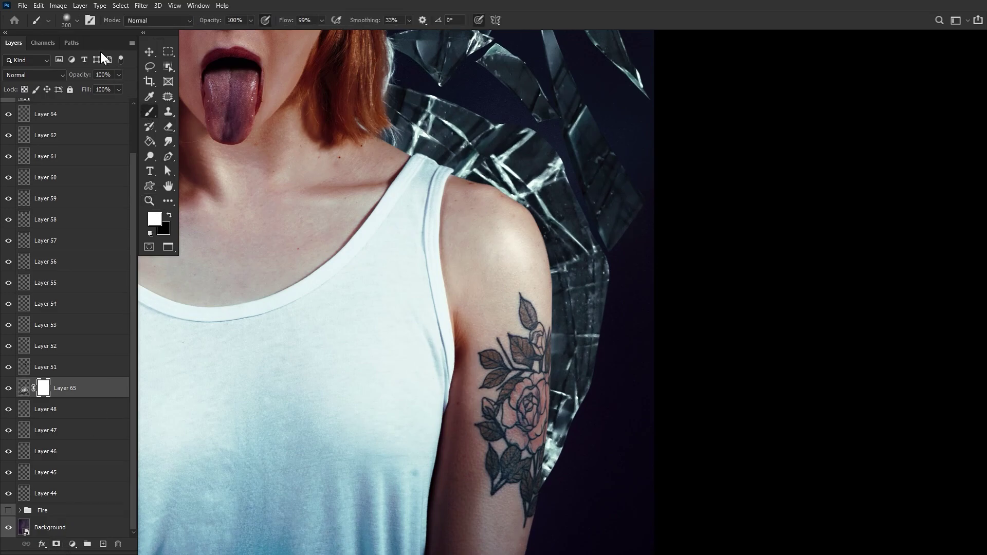
{"action": "left_click", "coordinate": [66, 20]}
{"action": "double_click", "coordinate": [73, 144]}
{"action": "key", "text": "bracketleft"}
{"action": "key", "text": "bracketleft"}
{"action": "key", "text": "bracketleft"}
{"action": "key", "text": "bracketleft"}
{"action": "key", "text": "bracketleft"}
{"action": "key", "text": "bracketleft"}
{"action": "key", "text": "bracketleft"}
{"action": "key", "text": "bracketleft"}
{"action": "key", "text": "bracketleft"}
{"action": "key", "text": "bracketleft"}
{"action": "key", "text": "bracketleft"}
{"action": "key", "text": "x"}
- Paint black on Layer 65's mask with a brush of about 10 px to break up the glass edge around the tattooed arm
{"action": "mouse_move", "coordinate": [616, 268]}
{"action": "left_mouse_down"}
{"action": "mouse_move", "coordinate": [597, 303]}
{"action": "mouse_move", "coordinate": [596, 353]}
{"action": "mouse_move", "coordinate": [601, 304]}
{"action": "mouse_move", "coordinate": [595, 325]}
{"action": "left_mouse_up"}
{"action": "key", "text": "bracketleft"}
{"action": "key", "text": "bracketleft"}
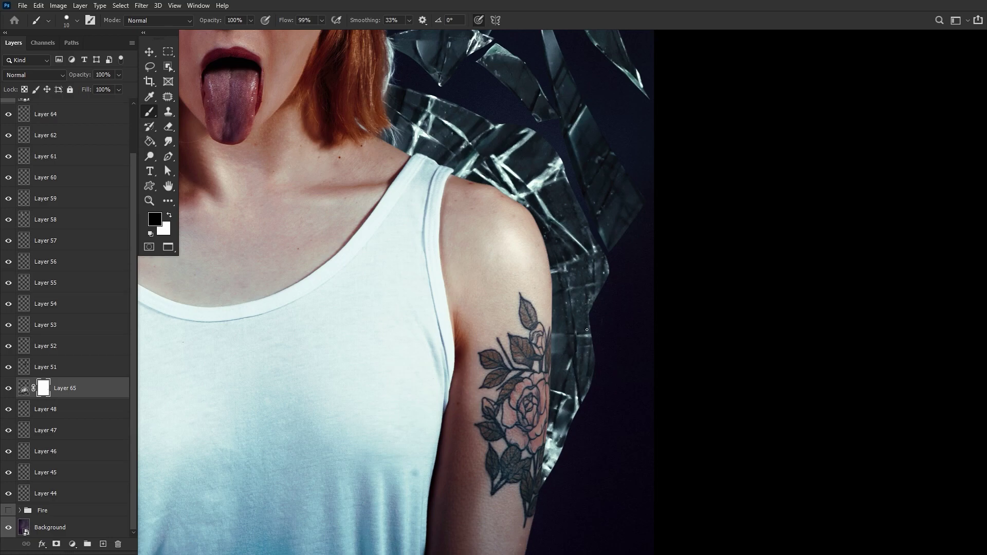
{"action": "mouse_move", "coordinate": [573, 365]}
{"action": "left_mouse_down"}
{"action": "mouse_move", "coordinate": [614, 314]}
{"action": "mouse_move", "coordinate": [606, 390]}
{"action": "left_mouse_up"}
{"action": "key", "text": "bracketright"}
{"action": "mouse_move", "coordinate": [539, 68]}
{"action": "left_mouse_down"}
{"action": "mouse_move", "coordinate": [467, 267]}
{"action": "mouse_move", "coordinate": [548, 281]}
{"action": "left_mouse_up"}
{"action": "key", "text": "bracketright"}
{"action": "key", "text": "bracketright"}
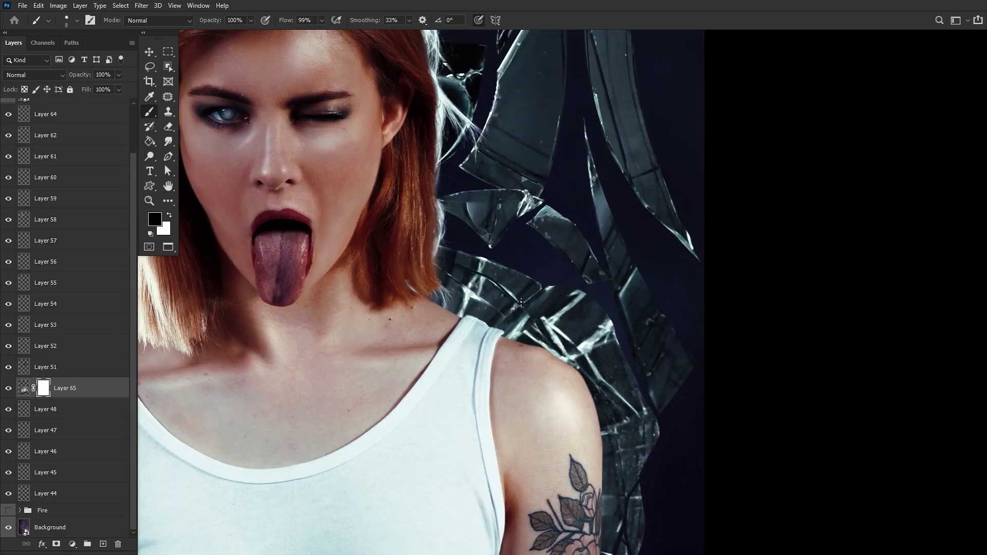
- Mask out parts of the Layer 65 glass beside the untattooed arm, varying the brush size, to split it into separate shards
{"action": "mouse_move", "coordinate": [309, 401]}
{"action": "left_mouse_down"}
{"action": "mouse_move", "coordinate": [778, 269]}
{"action": "mouse_move", "coordinate": [794, 133]}
{"action": "left_mouse_up"}
{"action": "key", "text": "bracketright"}
{"action": "key", "text": "bracketright"}
{"action": "key", "text": "bracketright"}
{"action": "key", "text": "bracketright"}
{"action": "key", "text": "bracketright"}
{"action": "key", "text": "bracketright"}
{"action": "key", "text": "bracketright"}
{"action": "key", "text": "bracketright"}
{"action": "key", "text": "bracketright"}
{"action": "left_click_drag", "start_coordinate": [439, 316], "coordinate": [421, 409]}
{"action": "key", "text": "bracketleft"}
{"action": "key", "text": "bracketleft"}
{"action": "key", "text": "bracketleft"}
{"action": "key", "text": "bracketleft"}
{"action": "key", "text": "bracketleft"}
{"action": "key", "text": "bracketleft"}
{"action": "key", "text": "bracketleft"}
{"action": "scroll", "coordinate": [427, 412], "scroll_direction": "down", "scroll_amount": 3}
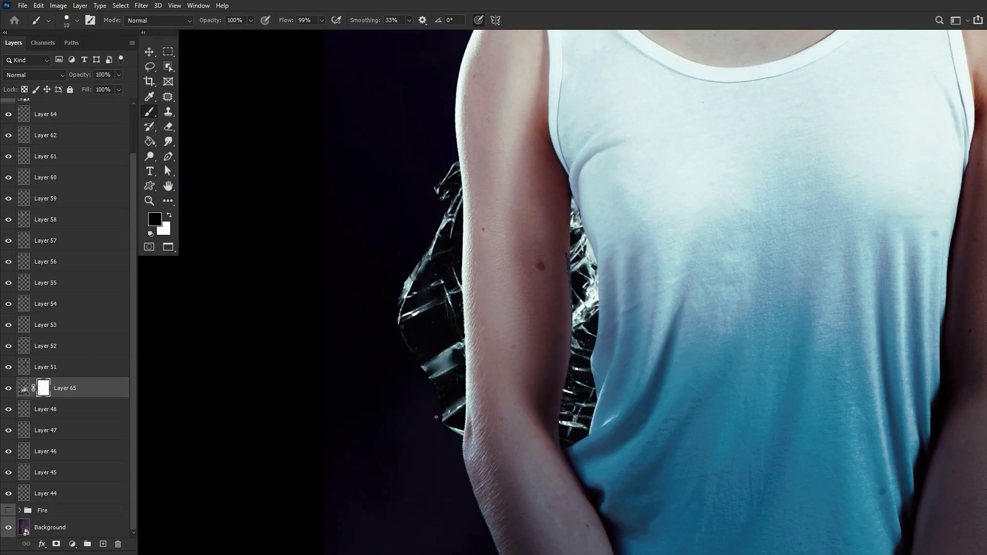
{"action": "key", "text": "bracketright"}
{"action": "scroll", "coordinate": [406, 380], "scroll_direction": "up", "scroll_amount": 2}
{"action": "scroll", "coordinate": [406, 380], "scroll_direction": "right", "scroll_amount": 2}
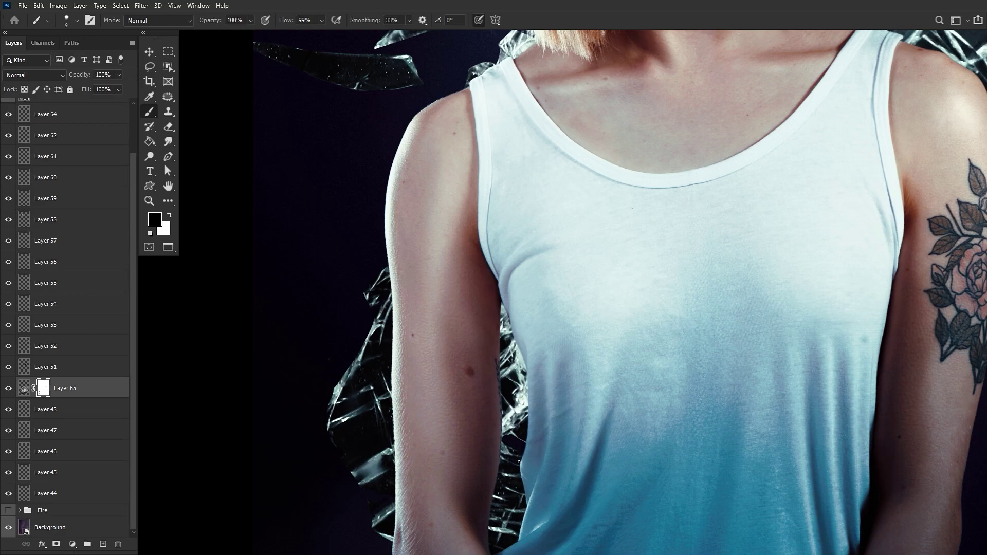
{"action": "key", "text": "bracketright"}
{"action": "mouse_move", "coordinate": [512, 399]}
{"action": "left_mouse_down"}
{"action": "mouse_move", "coordinate": [518, 390]}
{"action": "mouse_move", "coordinate": [471, 438]}
{"action": "left_mouse_up"}
- Mask away more of the Layer 65 glass behind the tattooed arm's shoulder to leave gaps between the pieces, refining with black and white
{"action": "left_click_drag", "start_coordinate": [974, 380], "coordinate": [478, 465]}
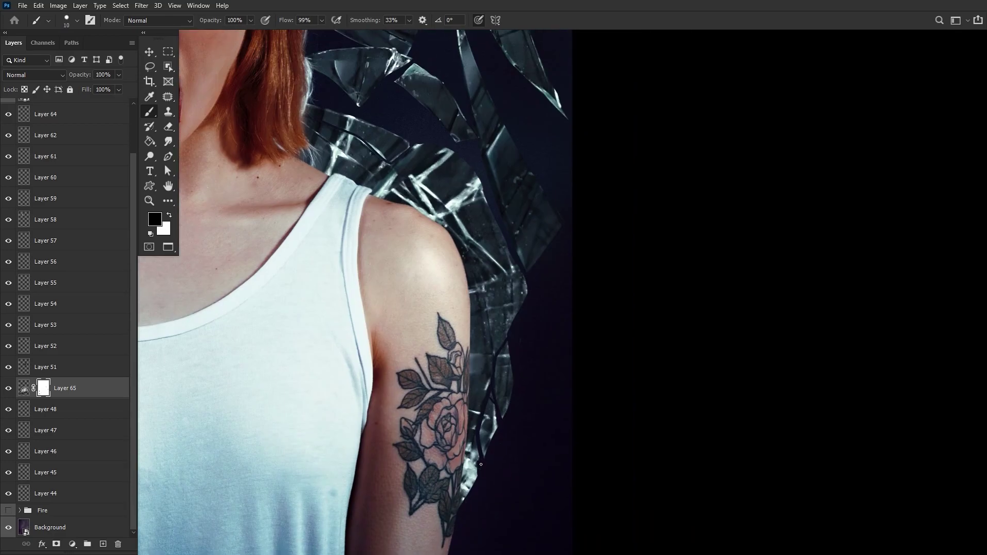
{"action": "left_click_drag", "start_coordinate": [527, 377], "coordinate": [517, 511]}
{"action": "mouse_move", "coordinate": [494, 406]}
{"action": "left_mouse_down"}
{"action": "mouse_move", "coordinate": [489, 422]}
{"action": "mouse_move", "coordinate": [496, 411]}
{"action": "left_mouse_up"}
{"action": "key", "text": "bracketleft"}
{"action": "key", "text": "bracketleft"}
{"action": "key", "text": "x"}
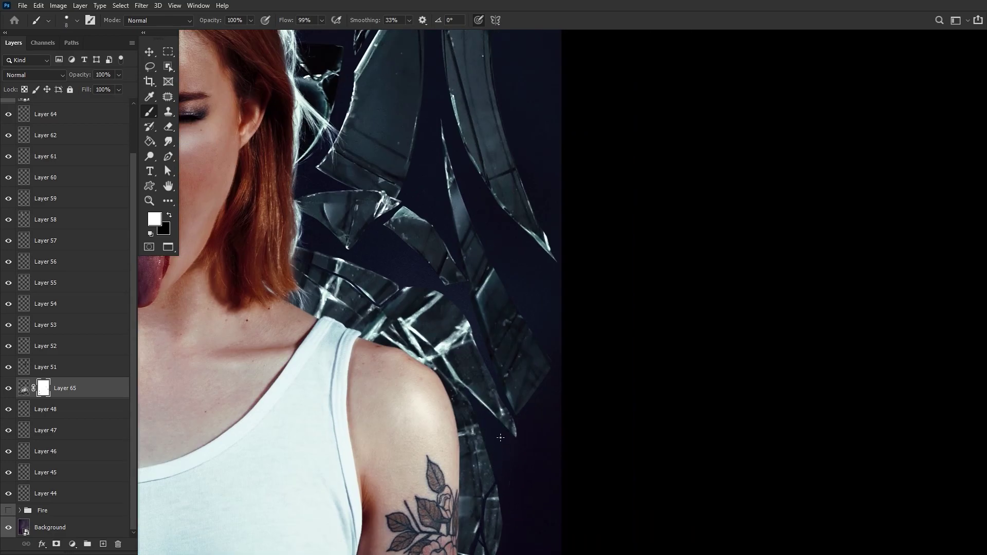
{"action": "key", "text": "x"}
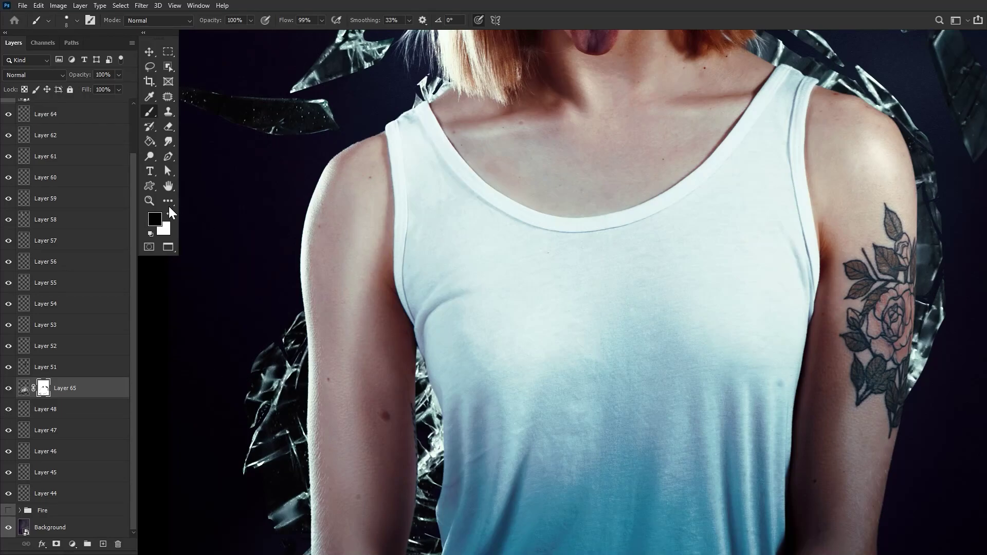
- Disable and re-enable Layer 65's mask to compare the large glass piece with and without the masking
{"action": "left_click", "coordinate": [149, 200]}
{"action": "left_click_drag", "start_coordinate": [476, 259], "coordinate": [430, 274]}
{"action": "left_click_drag", "start_coordinate": [543, 168], "coordinate": [532, 234]}
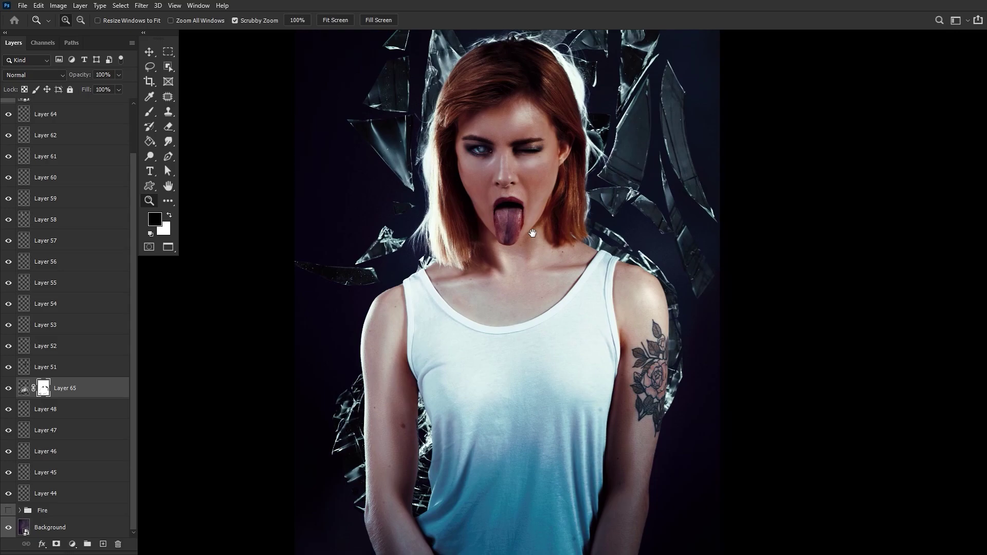
{"action": "right_click", "coordinate": [44, 390]}
{"action": "left_click", "coordinate": [45, 389]}
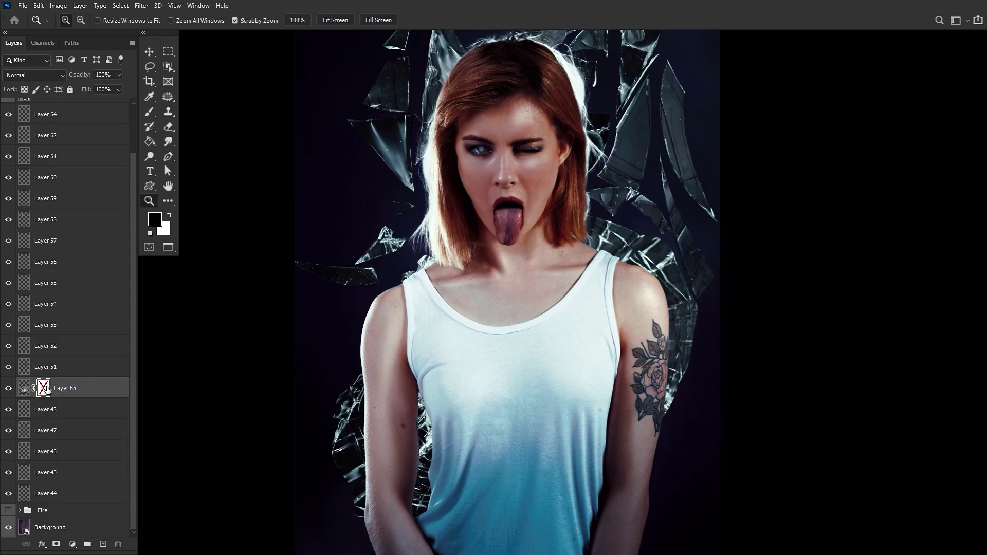
{"action": "right_click", "coordinate": [44, 389]}
{"action": "left_click", "coordinate": [48, 391]}
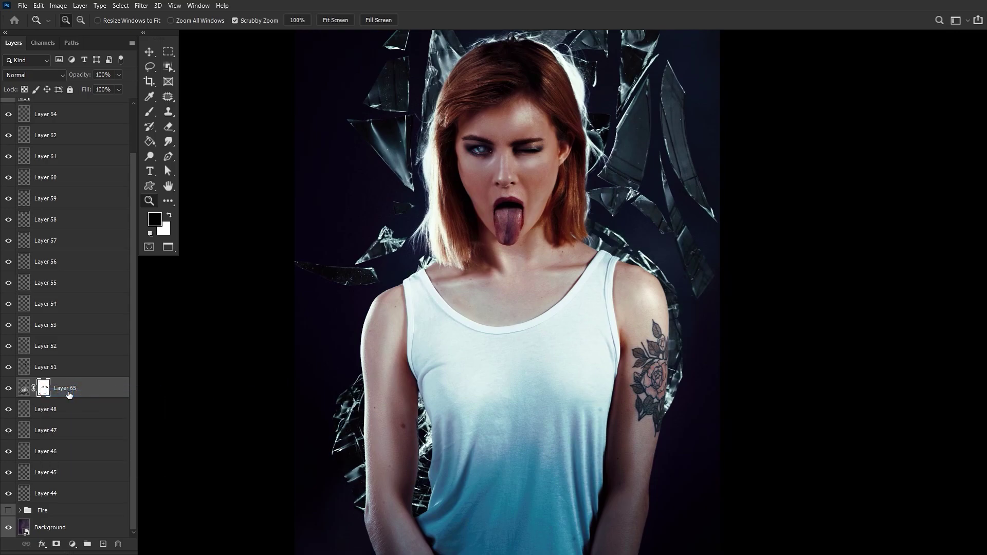
{"action": "left_click", "coordinate": [168, 187]}
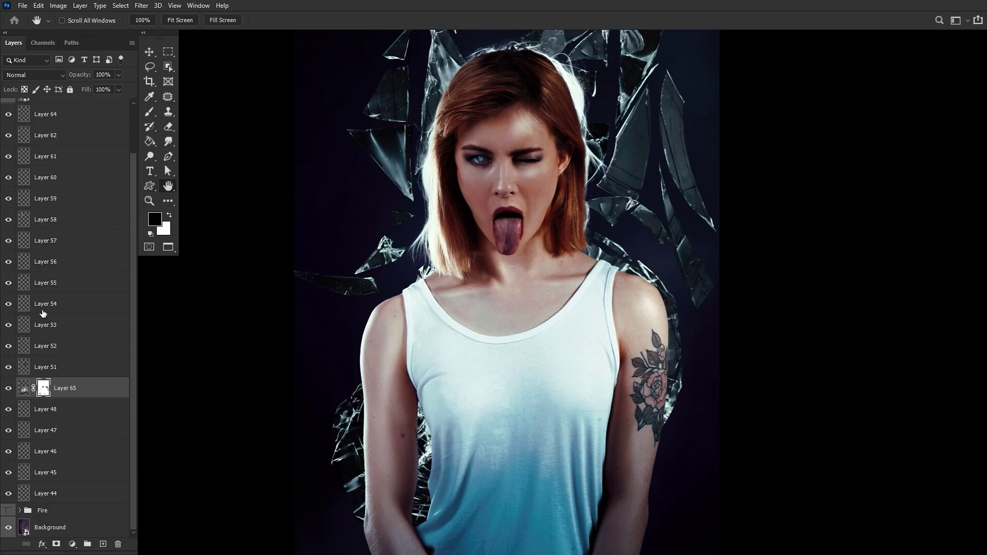
- Duplicate the Subject layer and clip the copy to Layer 45, the triangular glass shard beside the subject's face
{"action": "scroll", "coordinate": [44, 313], "scroll_direction": "up", "scroll_amount": 2}
{"action": "left_click", "coordinate": [60, 134]}
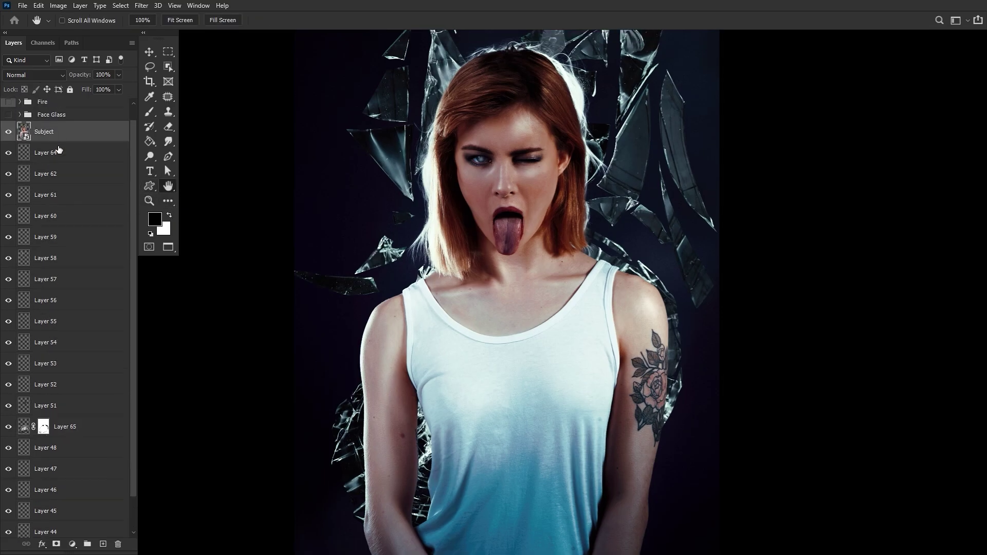
{"action": "left_click_drag", "start_coordinate": [62, 134], "coordinate": [77, 146]}
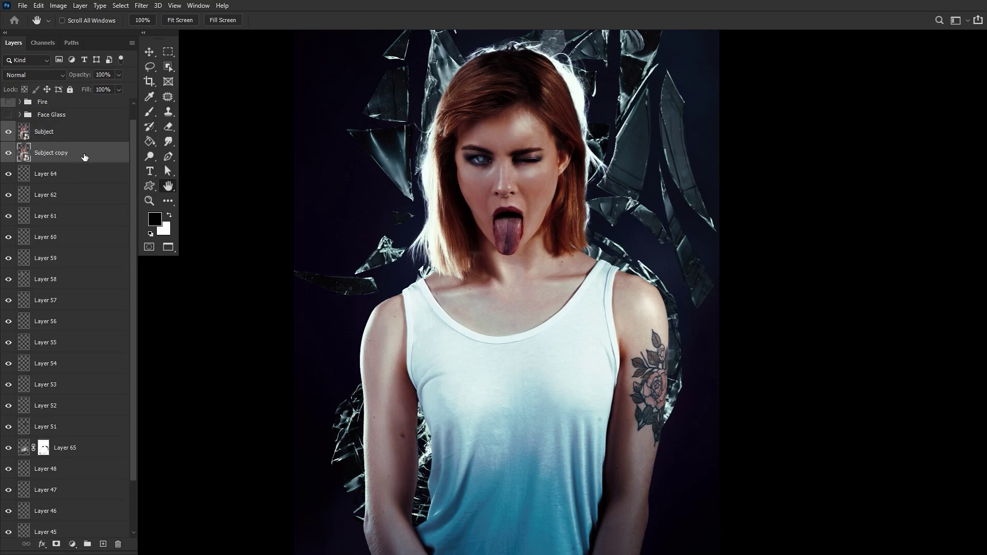
{"action": "left_click_drag", "start_coordinate": [298, 192], "coordinate": [256, 276]}
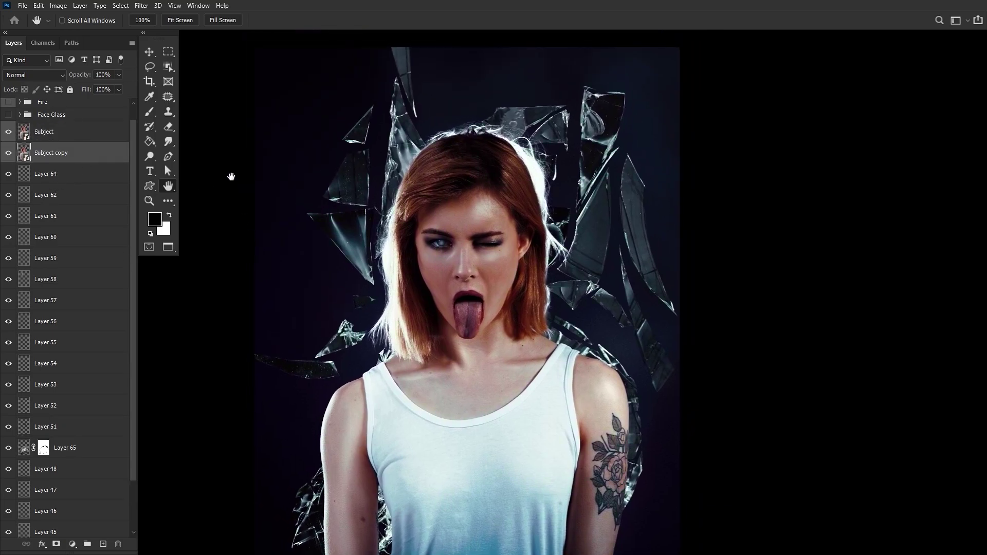
{"action": "left_click", "coordinate": [149, 51]}
{"action": "left_click", "coordinate": [347, 248]}
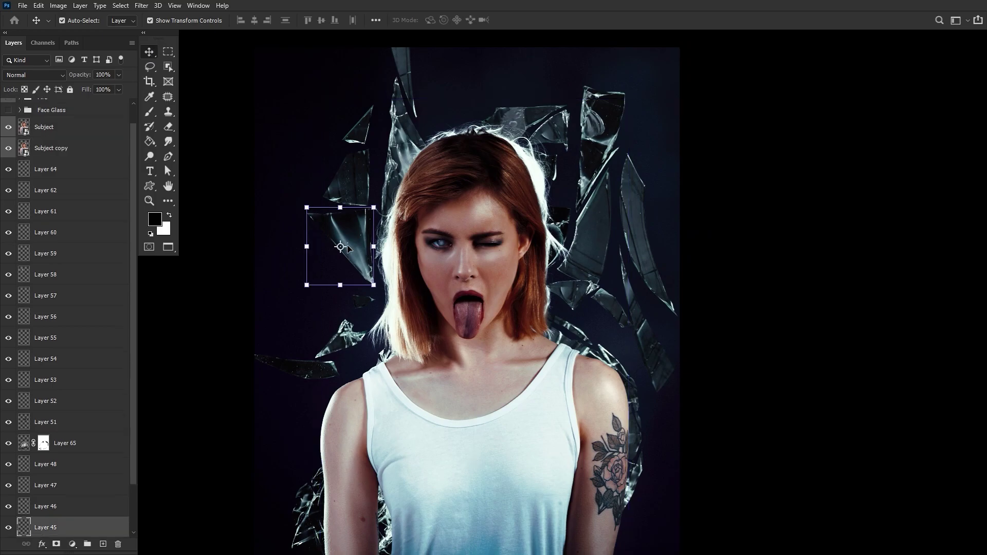
{"action": "left_click_drag", "start_coordinate": [69, 151], "coordinate": [93, 527]}
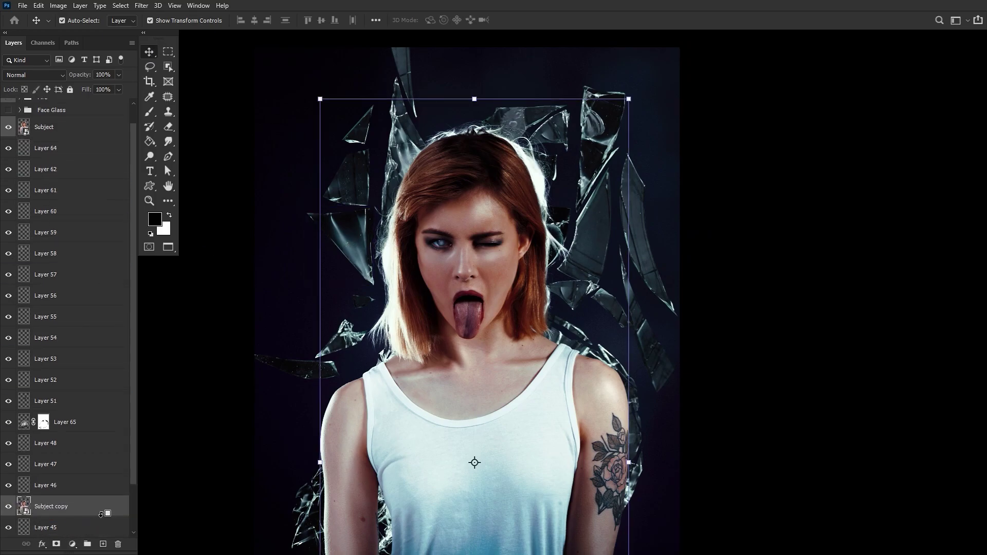
{"action": "left_click", "coordinate": [103, 517], "text": "alt"}
- Set Subject copy to Screen at 49% opacity and shift it within the Layer 45 shard as a reflection
{"action": "left_click", "coordinate": [49, 77]}
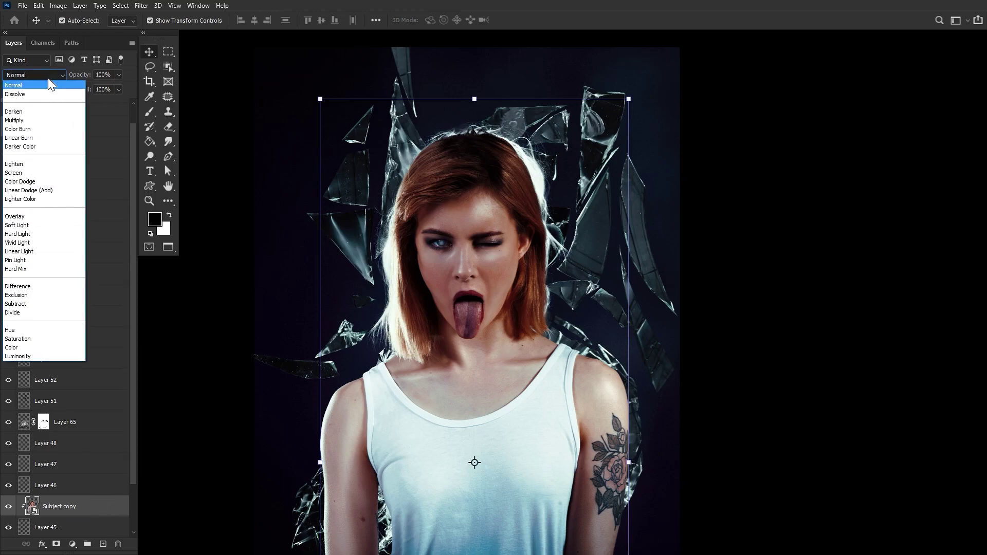
{"action": "left_click", "coordinate": [26, 172]}
{"action": "left_click_drag", "start_coordinate": [91, 75], "coordinate": [75, 76]}
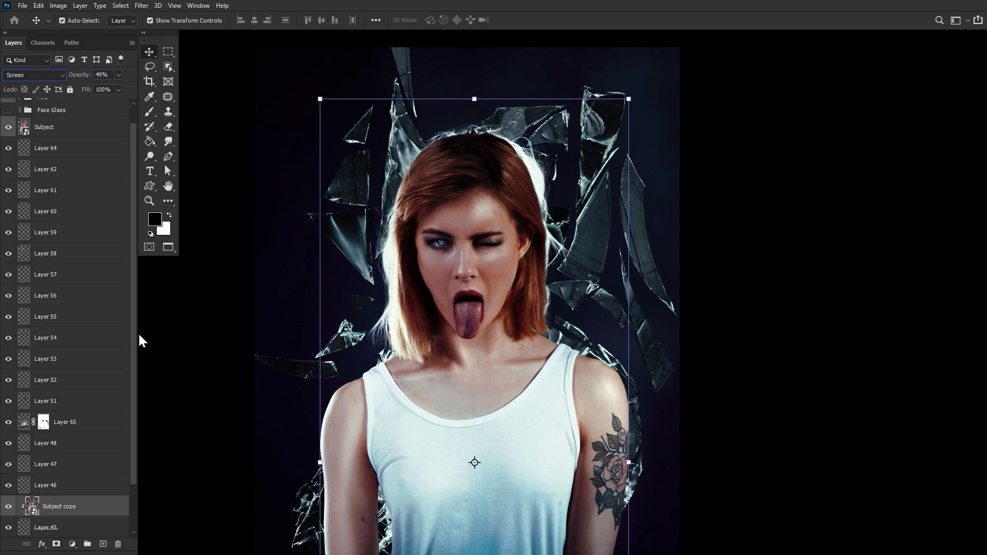
{"action": "left_click", "coordinate": [79, 20]}
{"action": "key", "text": "ctrl"}
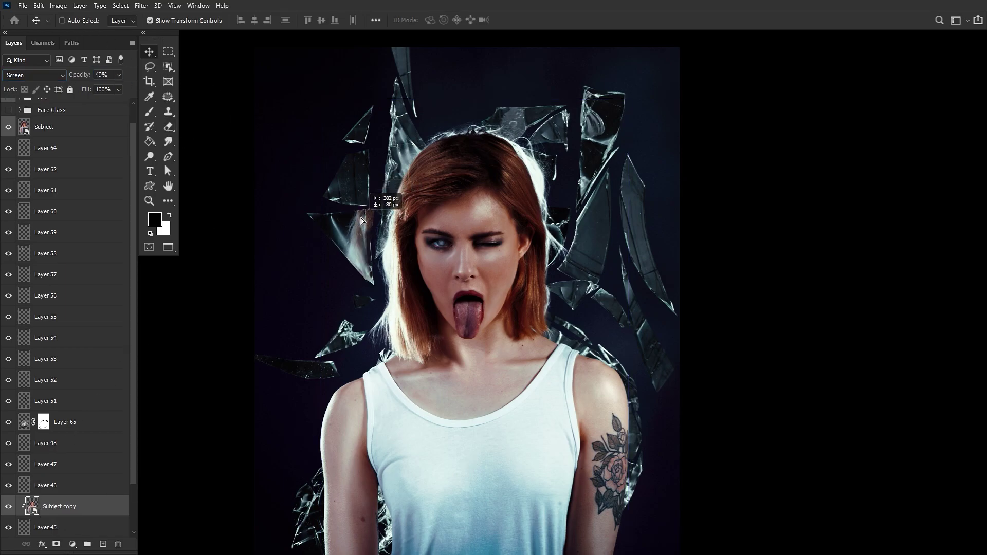
{"action": "left_click_drag", "start_coordinate": [387, 224], "coordinate": [389, 227]}
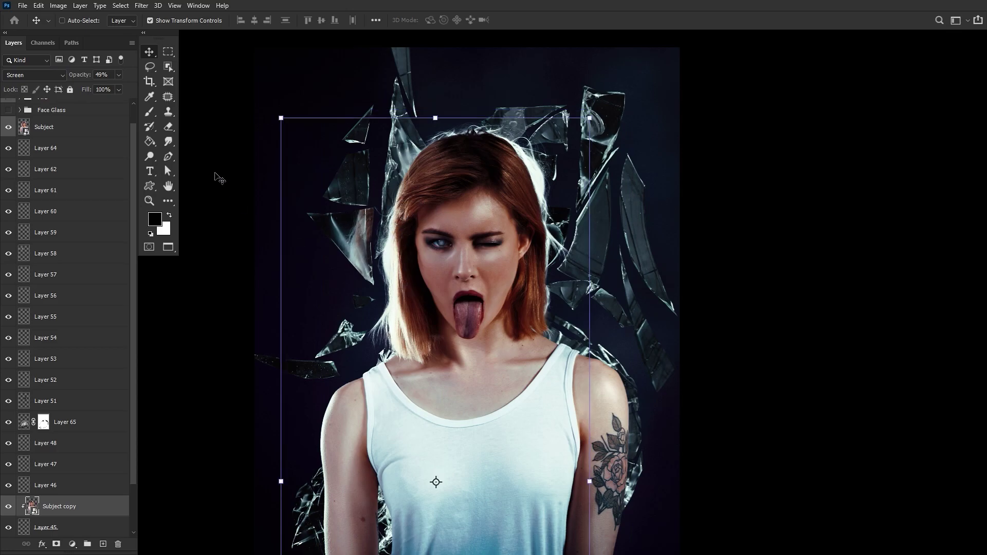
- Duplicate the clipped reflection onto Layer 58, the tall shard beside the hair, and reposition the image inside it
{"action": "left_click", "coordinate": [82, 21]}
{"action": "left_click", "coordinate": [408, 165]}
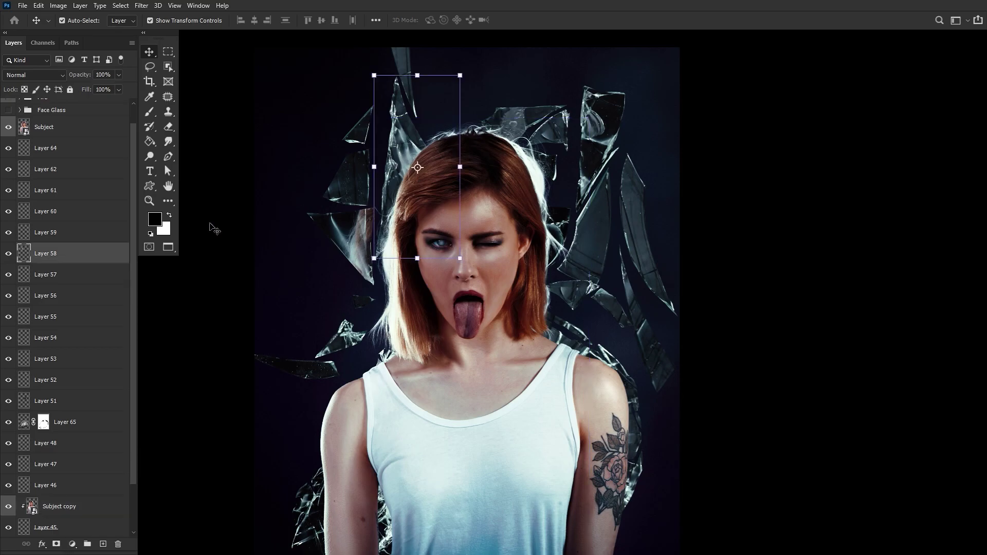
{"action": "left_click", "coordinate": [86, 509]}
{"action": "left_click_drag", "start_coordinate": [110, 507], "coordinate": [96, 244]}
{"action": "left_click", "coordinate": [93, 263], "text": "alt"}
{"action": "left_click_drag", "start_coordinate": [387, 167], "coordinate": [428, 130]}
- Clip another subject reflection to Layer 62, the glass above the head, and reposition the image inside it
{"action": "left_click", "coordinate": [535, 123], "text": "ctrl"}
{"action": "left_click_drag", "start_coordinate": [91, 253], "coordinate": [85, 160]}
{"action": "left_click", "coordinate": [82, 179], "text": "alt"}
{"action": "left_click", "coordinate": [76, 128]}
{"action": "left_click_drag", "start_coordinate": [535, 123], "coordinate": [485, 125]}
- Add a subject reflection copy clipped to the Layer 53 shard and adjust its placement
{"action": "left_click", "coordinate": [77, 169]}
{"action": "left_click", "coordinate": [546, 166], "text": "ctrl"}
{"action": "left_click_drag", "start_coordinate": [77, 274], "coordinate": [79, 391]}
{"action": "left_click", "coordinate": [79, 412], "text": "alt"}
{"action": "left_click_drag", "start_coordinate": [571, 141], "coordinate": [585, 150]}
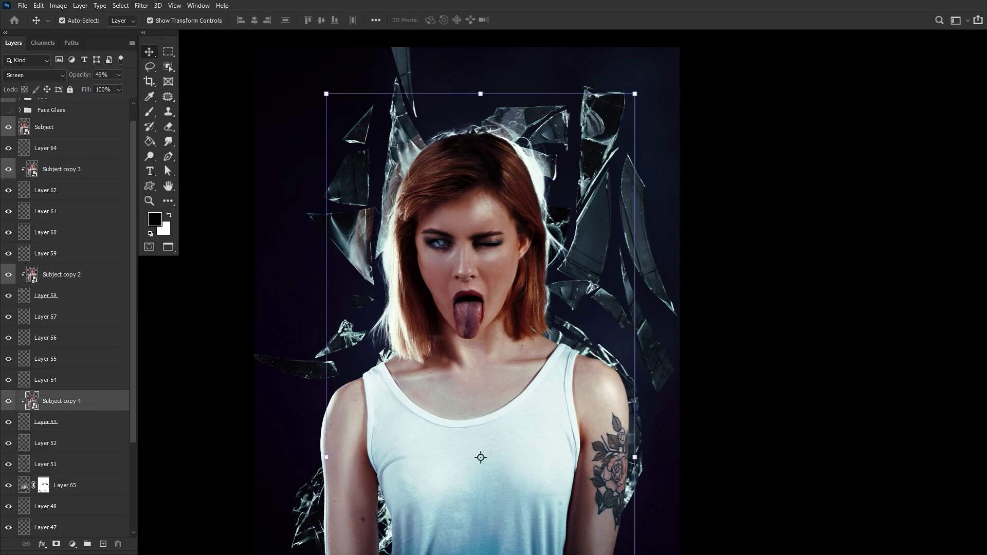
- Duplicate the subject reflection onto Layer 57, clip it to that shard and adjust its placement
{"action": "left_click", "coordinate": [584, 174], "text": "ctrl"}
{"action": "left_click_drag", "start_coordinate": [87, 274], "coordinate": [90, 306]}
{"action": "left_click", "coordinate": [98, 327], "text": "alt"}
{"action": "left_click", "coordinate": [555, 164], "text": "ctrl"}
{"action": "left_click", "coordinate": [77, 317]}
{"action": "left_click_drag", "start_coordinate": [555, 169], "coordinate": [576, 160]}
- Clip a subject reflection copy to the Layer 51 shard and move it until part of the subject fills the glass
{"action": "left_click_drag", "start_coordinate": [549, 307], "coordinate": [449, 323]}
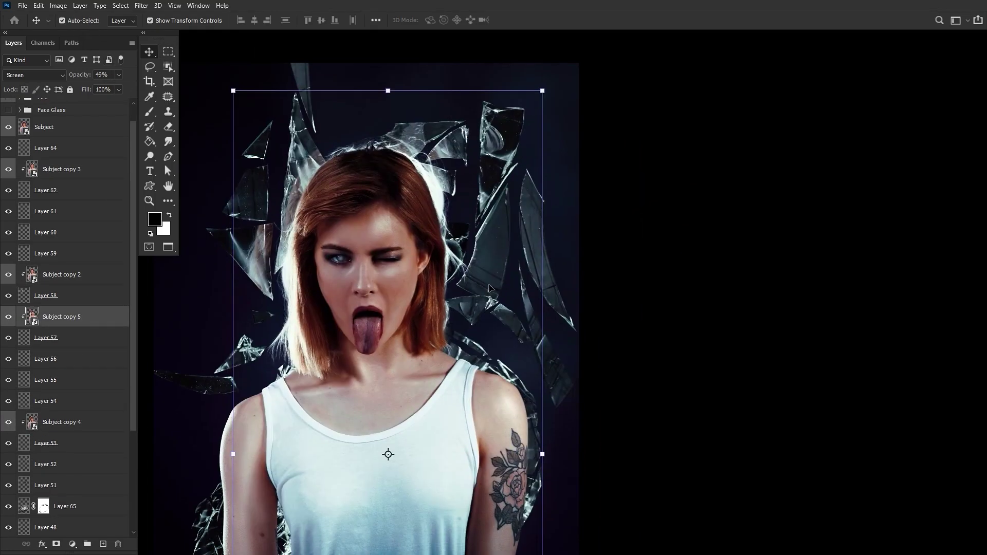
{"action": "left_click", "coordinate": [507, 367], "text": "ctrl"}
{"action": "left_click_drag", "start_coordinate": [85, 422], "coordinate": [92, 475]}
{"action": "left_click", "coordinate": [93, 496], "text": "alt"}
{"action": "left_click_drag", "start_coordinate": [506, 378], "coordinate": [570, 265]}
- Clip two more subject reflection copies to the masked Layer 65 glass and position them over its fragments
{"action": "left_click", "coordinate": [590, 352], "text": "ctrl"}
{"action": "left_click_drag", "start_coordinate": [92, 447], "coordinate": [100, 478]}
{"action": "mouse_move", "coordinate": [555, 304]}
{"action": "left_mouse_down"}
{"action": "mouse_move", "coordinate": [545, 308]}
{"action": "mouse_move", "coordinate": [555, 301]}
{"action": "left_mouse_up"}
{"action": "left_click_drag", "start_coordinate": [480, 447], "coordinate": [465, 370]}
{"action": "left_click_drag", "start_coordinate": [480, 289], "coordinate": [464, 463]}
- Clip a subject reflection copy to Layer 59, the small shard beside the hair above the tattooed arm's shoulder, and reposition it
{"action": "left_click", "coordinate": [514, 353], "text": "ctrl"}
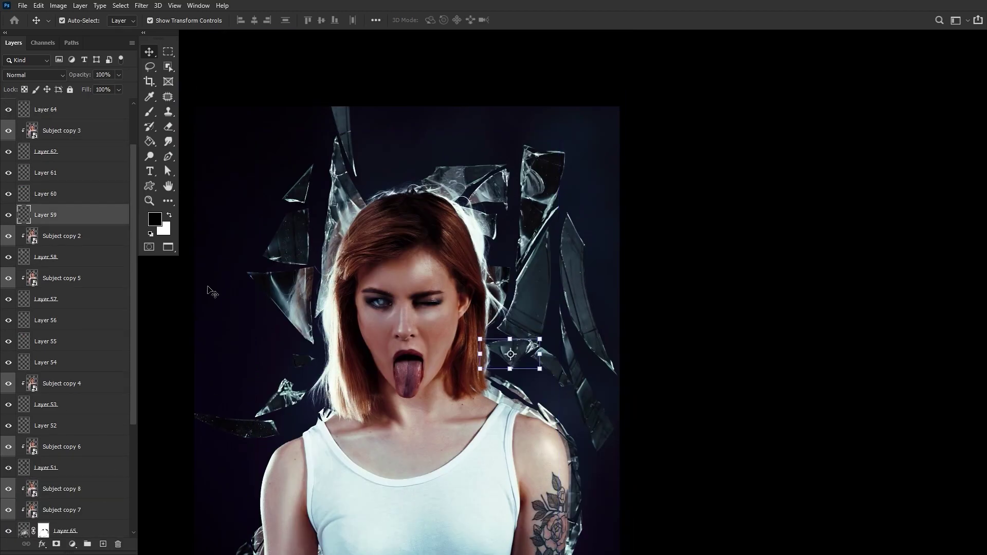
{"action": "left_click_drag", "start_coordinate": [88, 236], "coordinate": [92, 205]}
{"action": "left_click", "coordinate": [95, 225], "text": "alt"}
{"action": "left_click_drag", "start_coordinate": [514, 352], "coordinate": [545, 324]}
- Duplicate the reflection onto Layer 48, clip it to that glass and shift the image inside it
{"action": "left_click", "coordinate": [288, 506]}
{"action": "left_click_drag", "start_coordinate": [84, 486], "coordinate": [86, 517]}
{"action": "left_click", "coordinate": [93, 512], "text": "alt"}
{"action": "left_click", "coordinate": [80, 21]}
{"action": "left_click_drag", "start_coordinate": [360, 406], "coordinate": [334, 380]}
- Clip a subject reflection copy to the Layer 54 shard and reposition it
{"action": "left_click_drag", "start_coordinate": [95, 333], "coordinate": [97, 302]}
{"action": "left_click", "coordinate": [95, 323], "text": "alt"}
{"action": "left_click_drag", "start_coordinate": [358, 378], "coordinate": [390, 364]}
{"action": "left_click_drag", "start_coordinate": [391, 368], "coordinate": [393, 300]}
{"action": "key", "text": "z"}
{"action": "left_click", "coordinate": [393, 300], "text": "alt"}
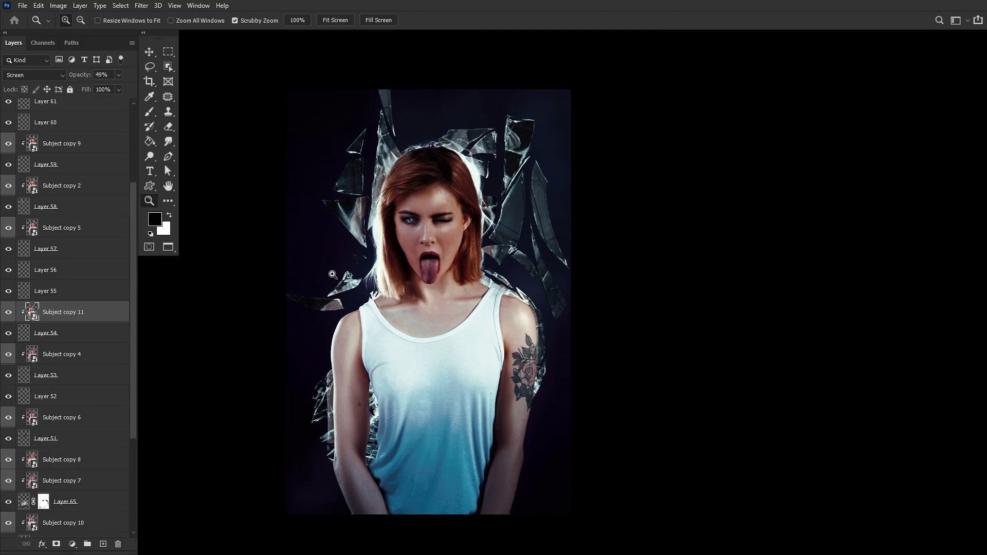
- Group the glass shard layers together with their clipped subject copies and name the group "glass cshards"
{"action": "scroll", "coordinate": [67, 257], "scroll_direction": "up", "scroll_amount": 4}
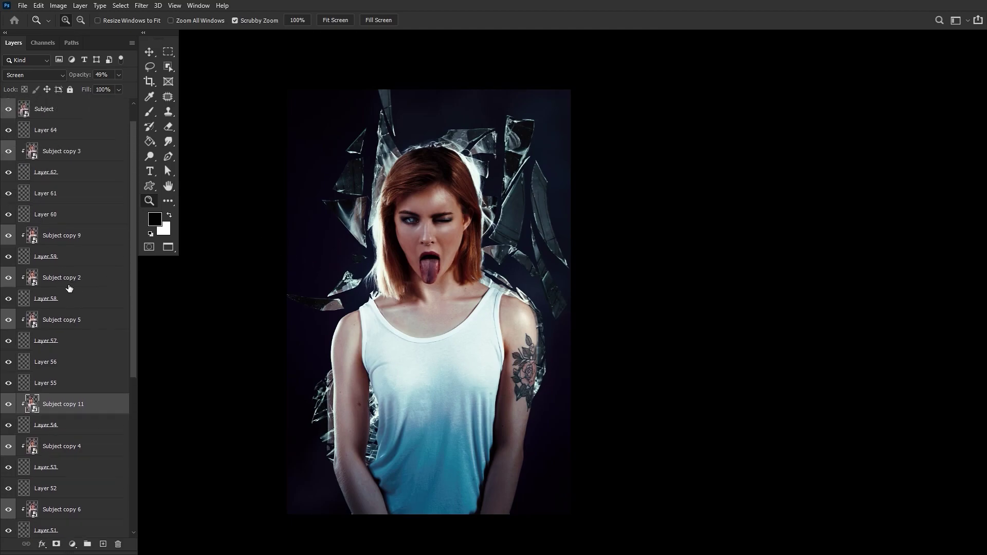
{"action": "left_click", "coordinate": [68, 173]}
{"action": "scroll", "coordinate": [55, 337], "scroll_direction": "down", "scroll_amount": 3}
{"action": "scroll", "coordinate": [53, 342], "scroll_direction": "down", "scroll_amount": 5}
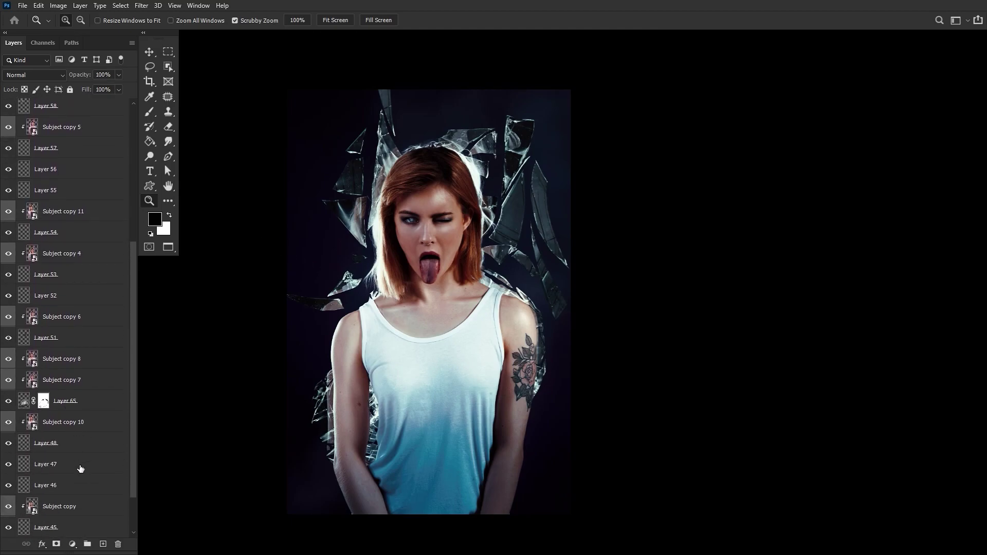
{"action": "left_click", "coordinate": [70, 492], "text": "shift"}
{"action": "key", "text": "ctrl+g"}
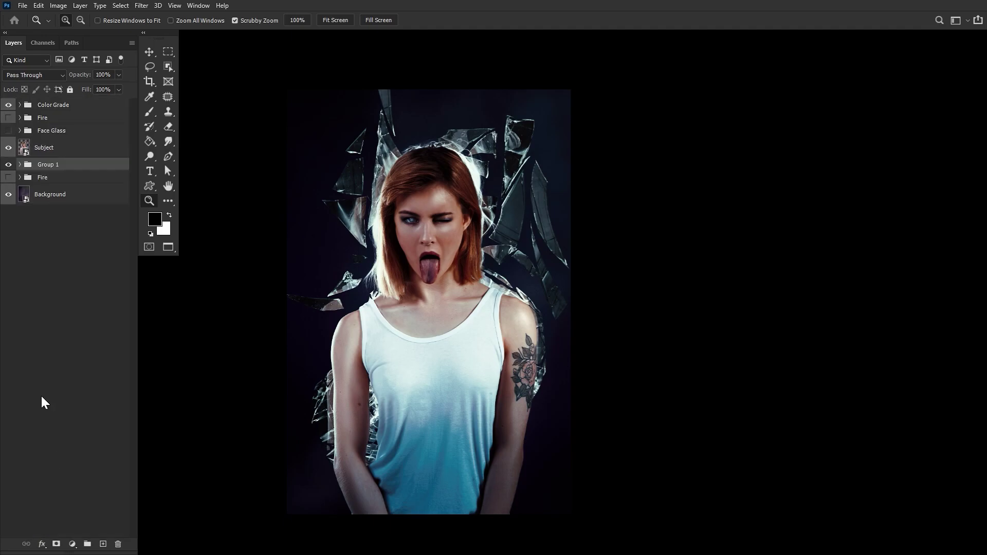
{"action": "double_click", "coordinate": [52, 166]}
{"action": "type", "text": "glass cshards"}
{"action": "key", "text": "Return"}
- Set the shard group's blend mode to Screen and correct its name to "glass shards"
{"action": "left_click", "coordinate": [48, 75]}
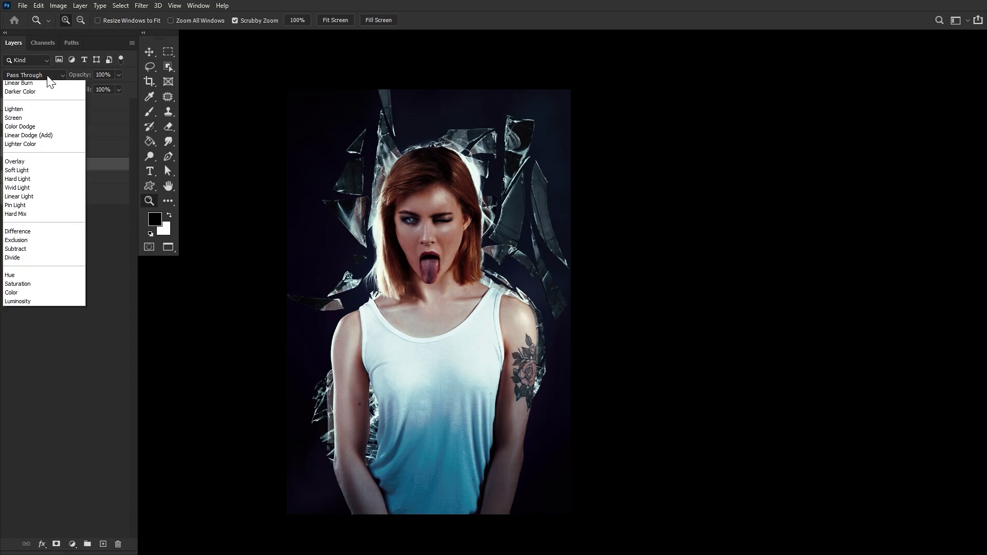
{"action": "left_click", "coordinate": [26, 190]}
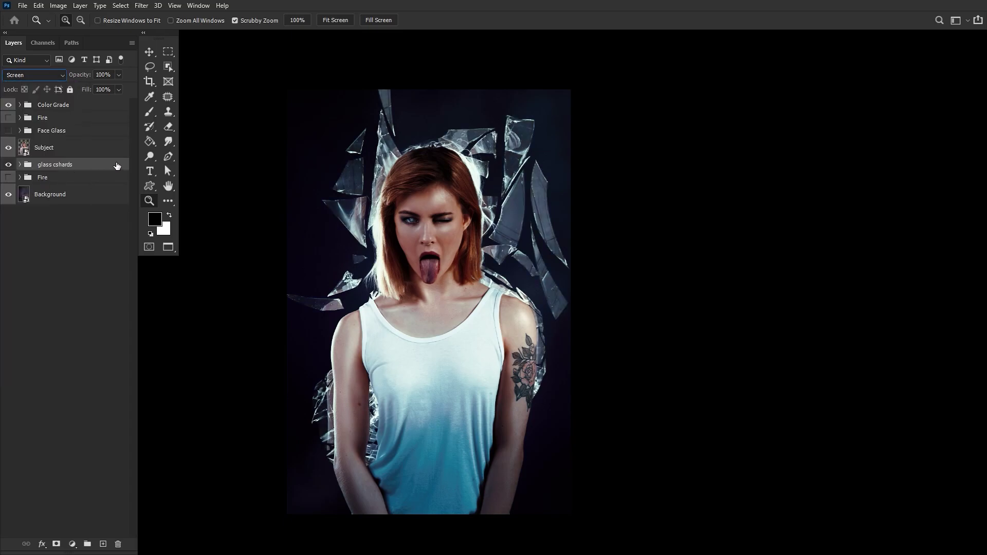
{"action": "left_click", "coordinate": [70, 167]}
{"action": "double_click", "coordinate": [59, 166]}
{"action": "left_click", "coordinate": [55, 164]}
{"action": "key", "text": "BackSpace"}
{"action": "key", "text": "Return"}
- Duplicate the glass shards group below the original and merge the copy into a single layer
{"action": "mouse_move", "coordinate": [78, 171]}
{"action": "left_mouse_down"}
{"action": "mouse_move", "coordinate": [88, 172]}
{"action": "mouse_move", "coordinate": [82, 180]}
{"action": "left_mouse_up"}
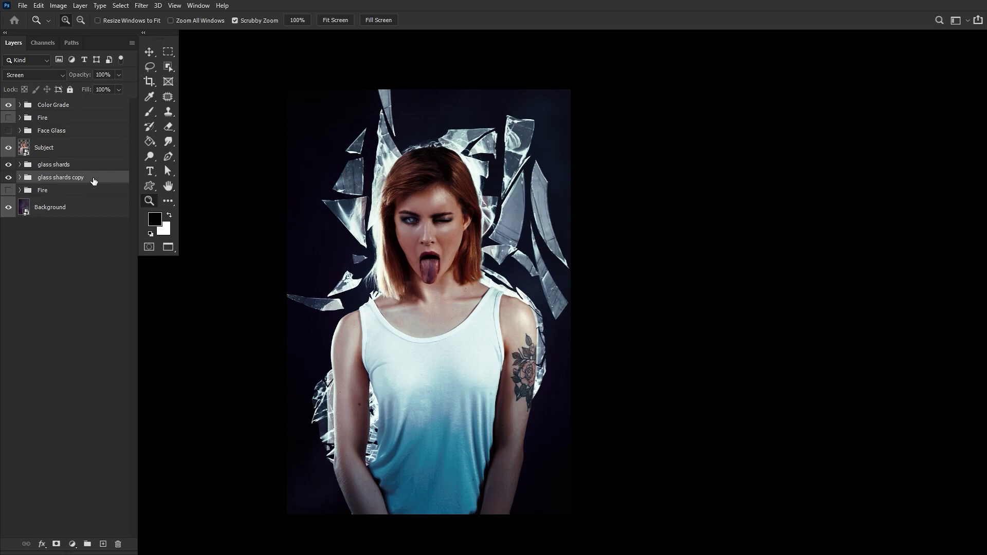
{"action": "right_click", "coordinate": [93, 181]}
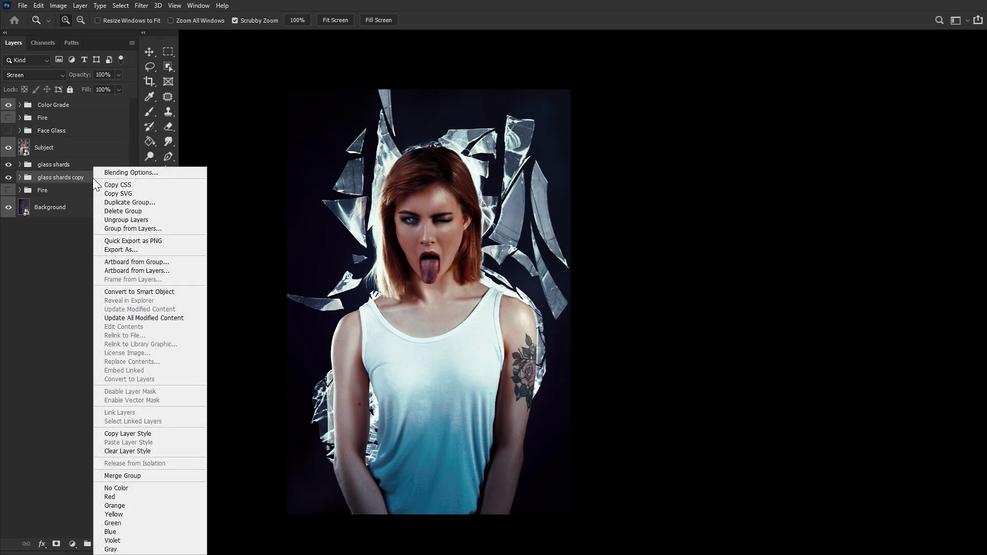
{"action": "left_click", "coordinate": [118, 476]}
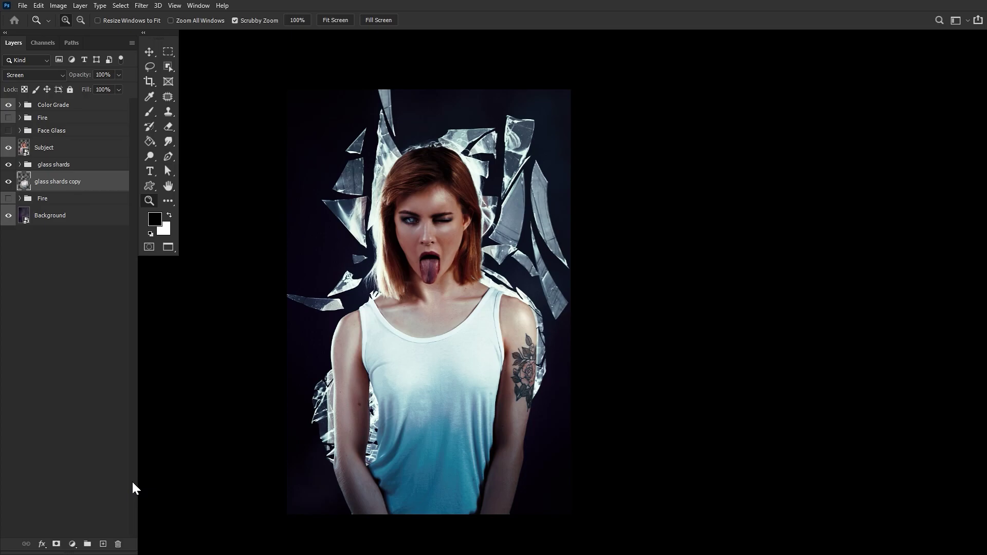
- Add a dark red Solid Color fill layer and place it beneath the merged glass shards copy
{"action": "left_click", "coordinate": [72, 544]}
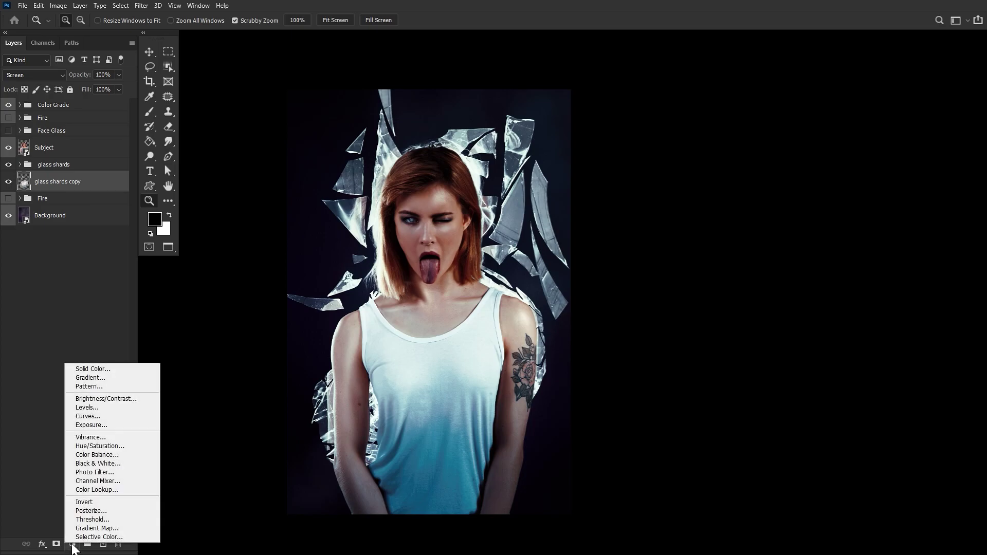
{"action": "left_click", "coordinate": [100, 368]}
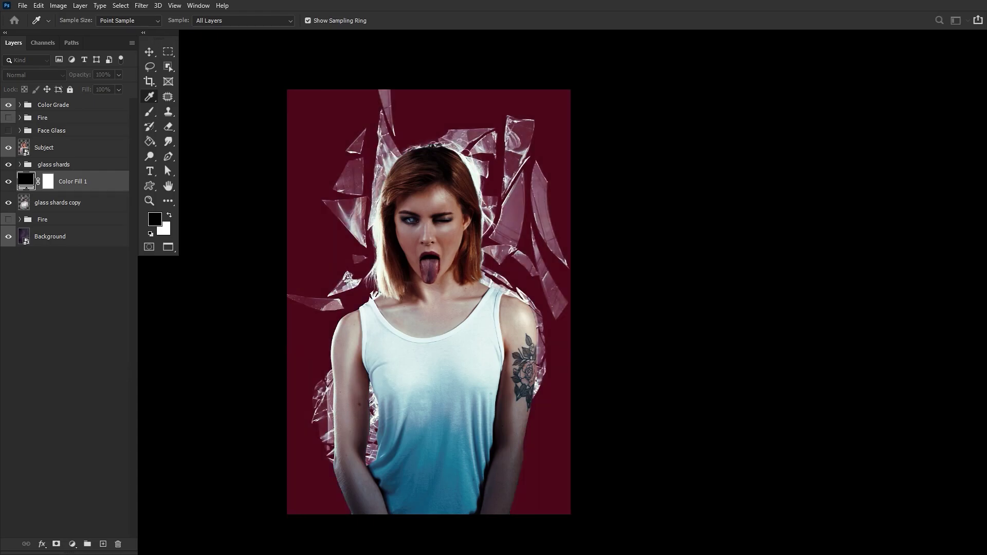
{"action": "key", "text": "z"}
{"action": "left_click_drag", "start_coordinate": [110, 184], "coordinate": [67, 205]}
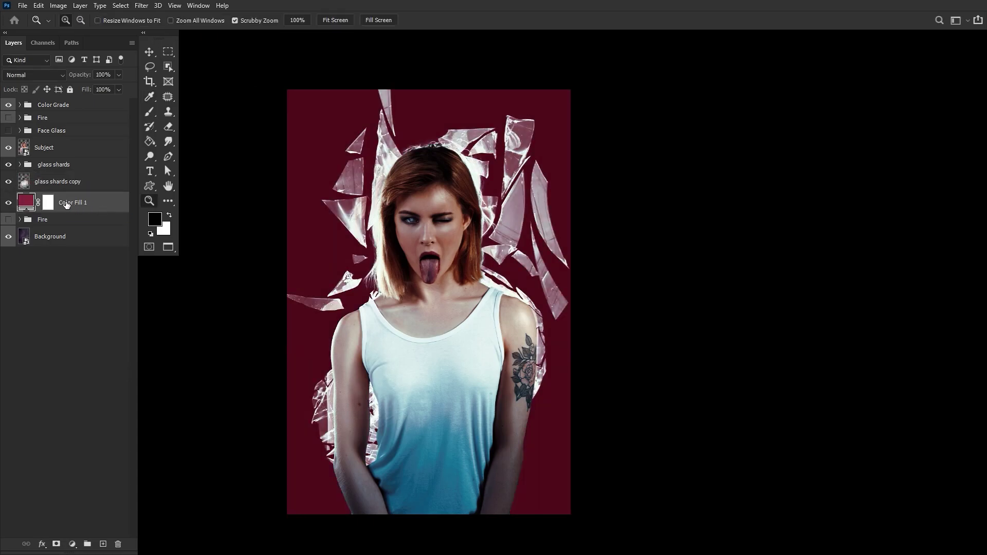
- Replace Color Fill 1's mask with one made from the glass shards copy's outline, and delete the merged copy
{"action": "left_click", "coordinate": [24, 182], "text": "ctrl"}
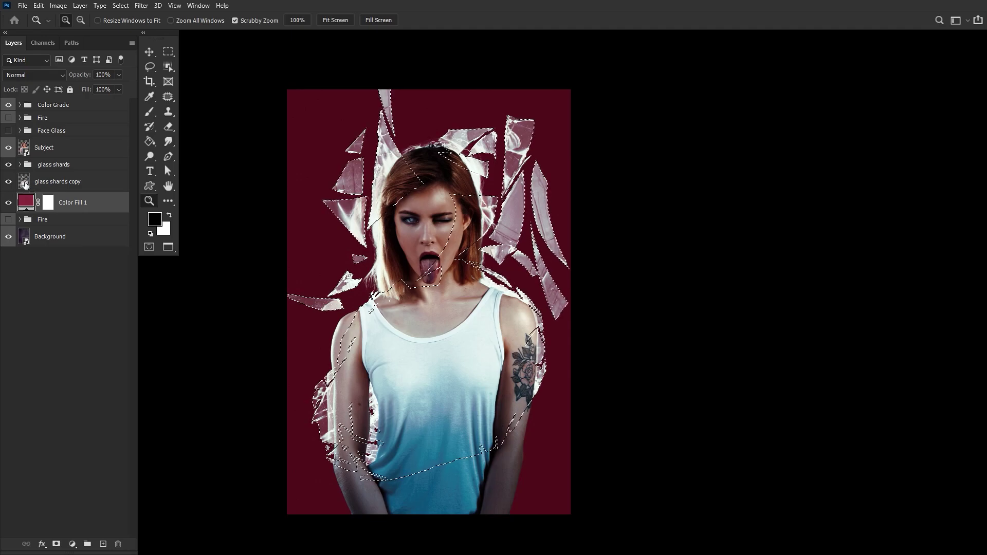
{"action": "right_click", "coordinate": [49, 203]}
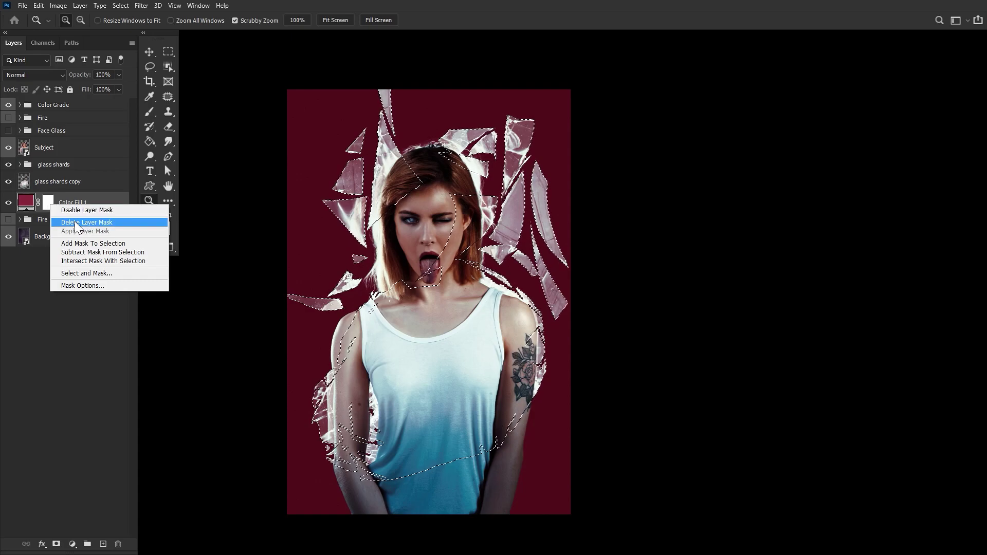
{"action": "left_click", "coordinate": [88, 222]}
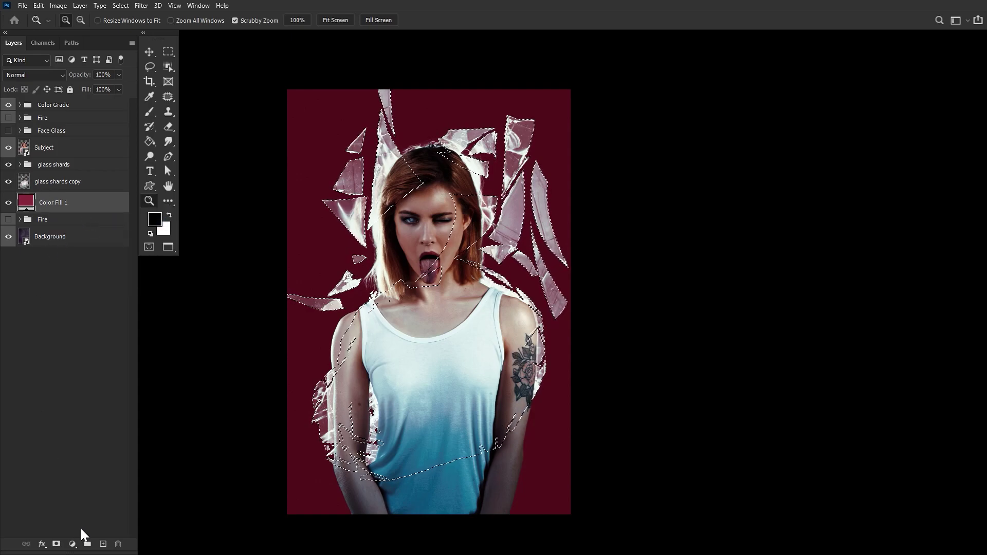
{"action": "left_click", "coordinate": [56, 544]}
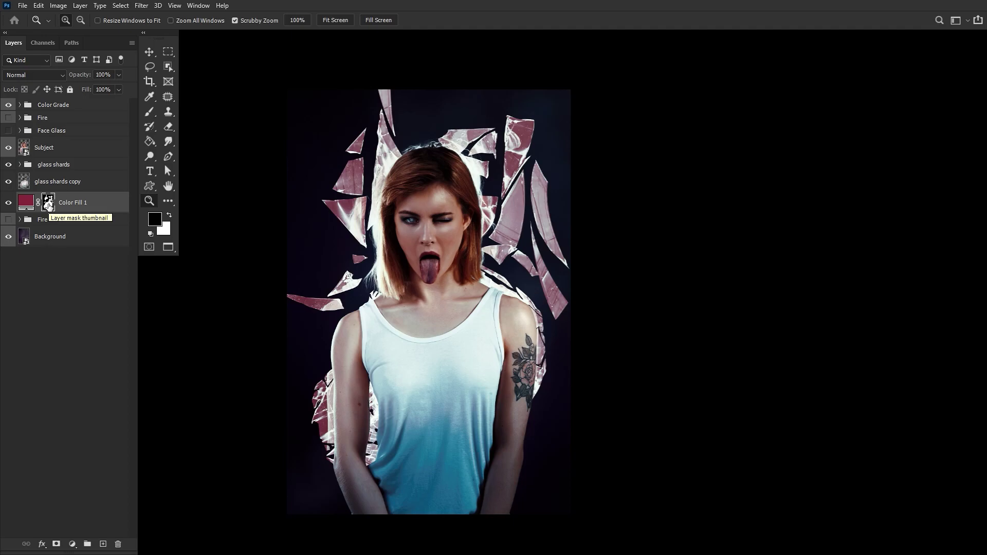
{"action": "left_click", "coordinate": [85, 182]}
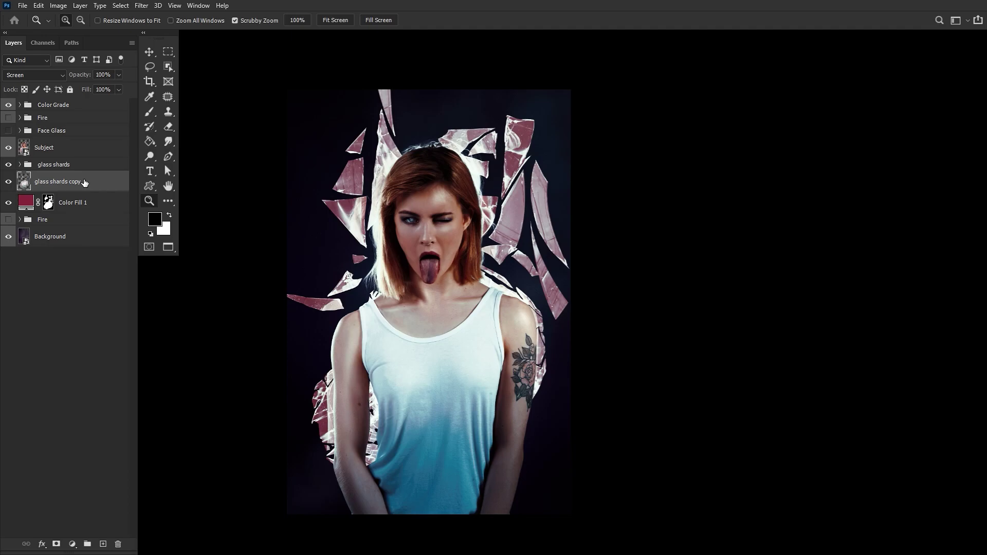
{"action": "key", "text": "Delete"}
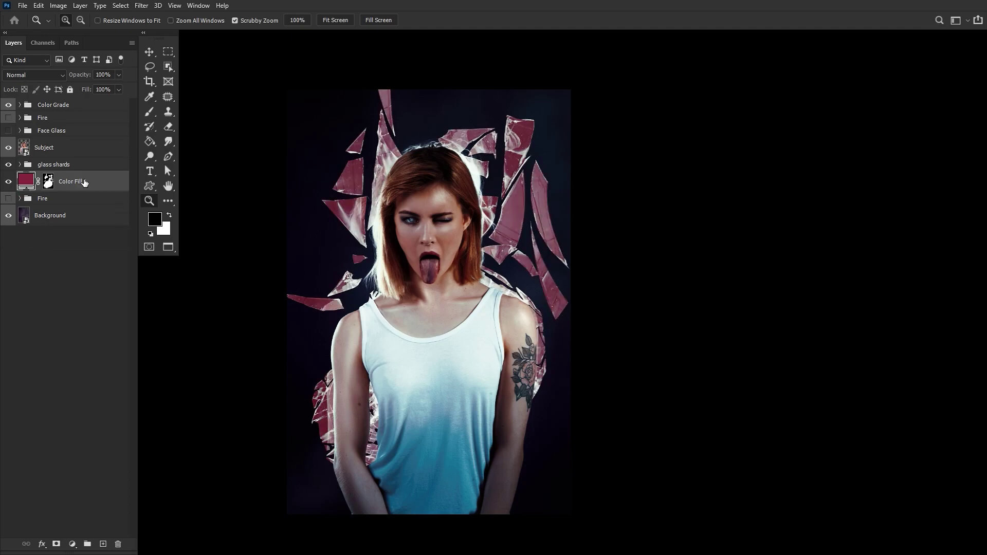
- Change Color Fill 1's colour to dark blue (2e3857)
{"action": "key", "text": "i"}
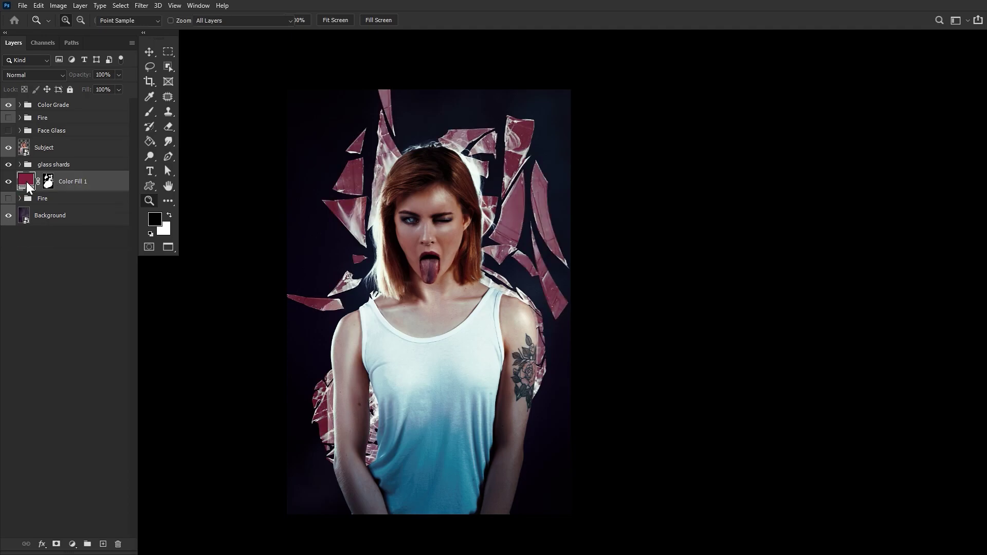
{"action": "double_click", "coordinate": [39, 182]}
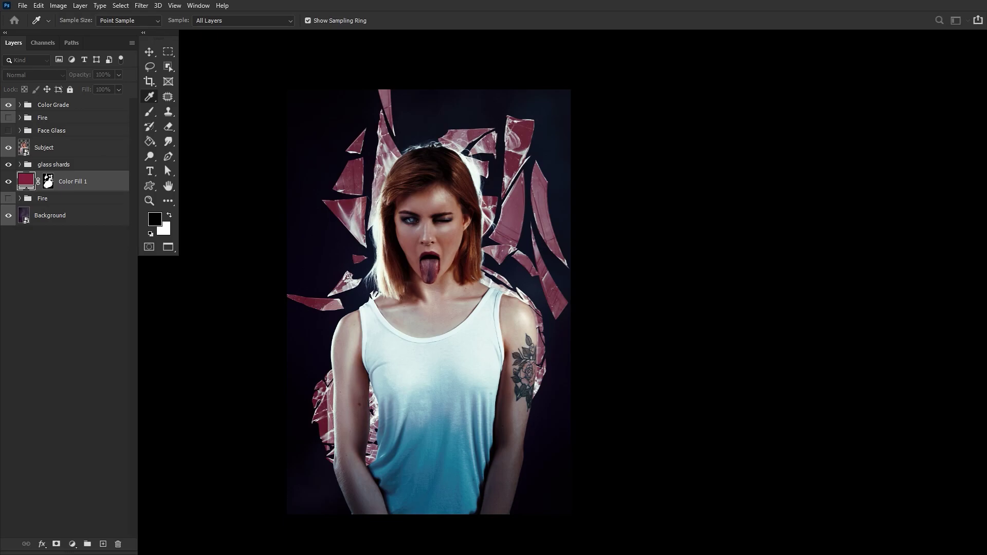
{"action": "left_click_drag", "start_coordinate": [507, 310], "coordinate": [720, 198]}
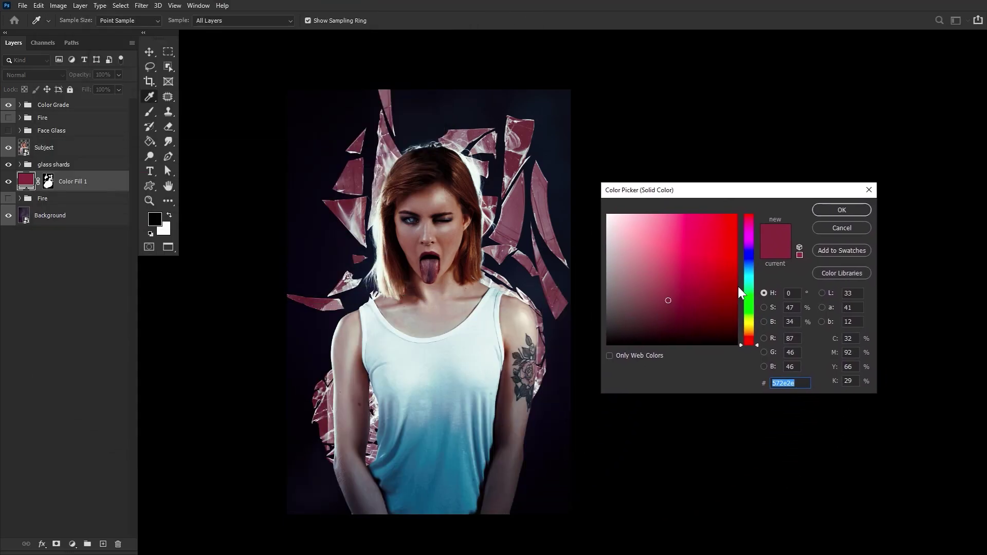
{"action": "left_click_drag", "start_coordinate": [744, 267], "coordinate": [748, 263]}
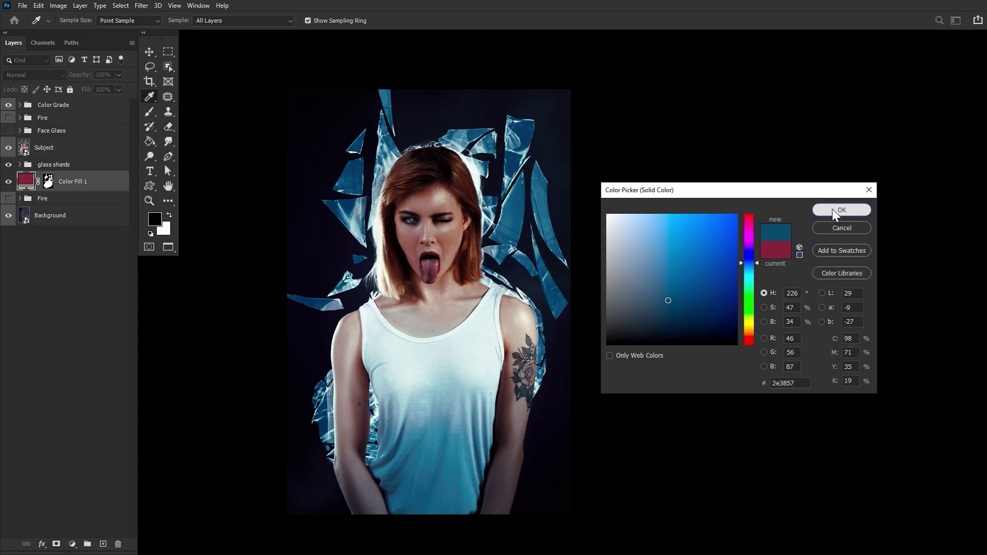
{"action": "left_click", "coordinate": [841, 210]}
- Try a lower opacity on Color Fill 1 and restore it to 100%
{"action": "left_click_drag", "start_coordinate": [88, 77], "coordinate": [1, 73]}
{"action": "type", "text": "100"}
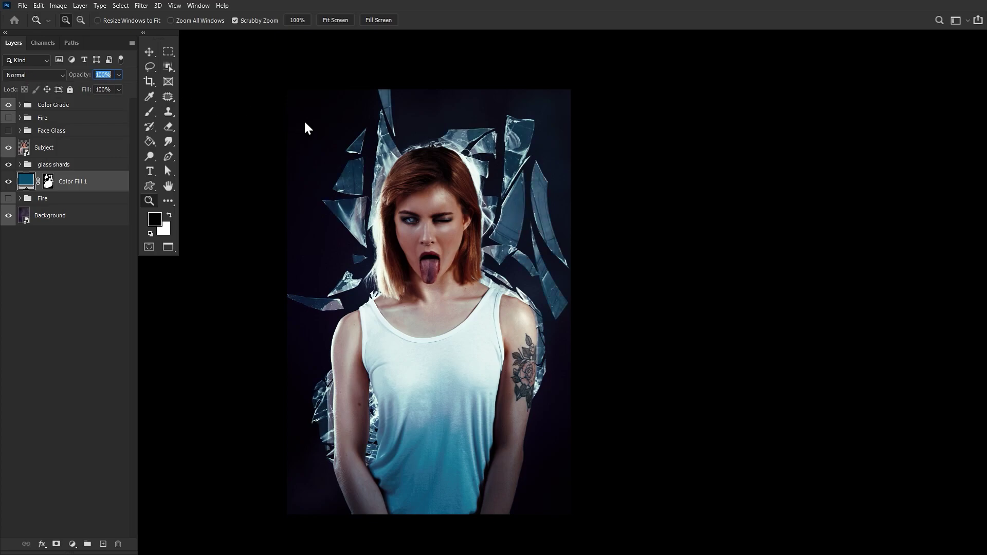
{"action": "key", "text": "Return"}
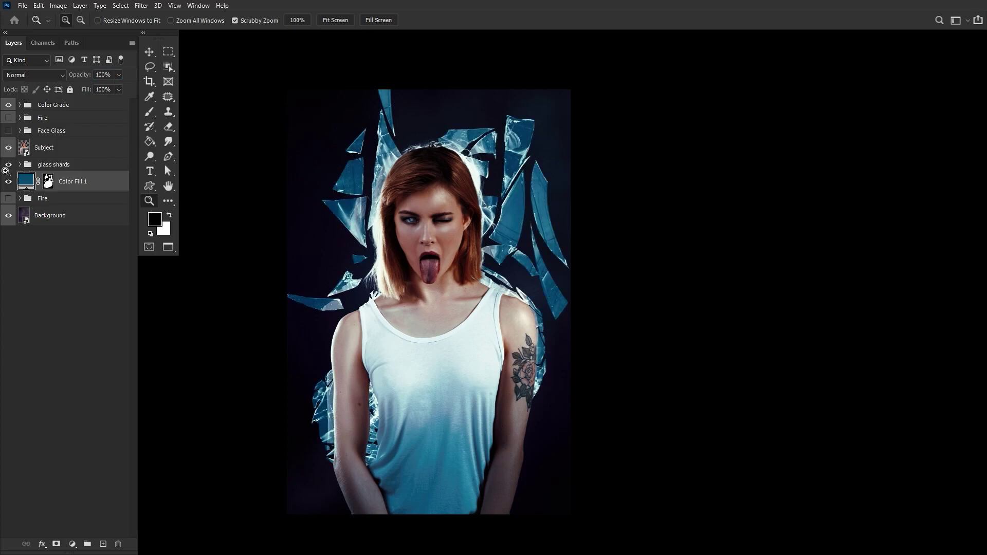
- Change Color Fill 1's colour to a very dark purple (1a142a)
{"action": "double_click", "coordinate": [27, 181]}
{"action": "mouse_move", "coordinate": [676, 286]}
{"action": "left_mouse_down"}
{"action": "mouse_move", "coordinate": [653, 221]}
{"action": "mouse_move", "coordinate": [683, 331]}
{"action": "mouse_move", "coordinate": [648, 327]}
{"action": "mouse_move", "coordinate": [688, 324]}
{"action": "mouse_move", "coordinate": [675, 323]}
{"action": "left_mouse_up"}
{"action": "left_click_drag", "start_coordinate": [751, 257], "coordinate": [750, 252]}
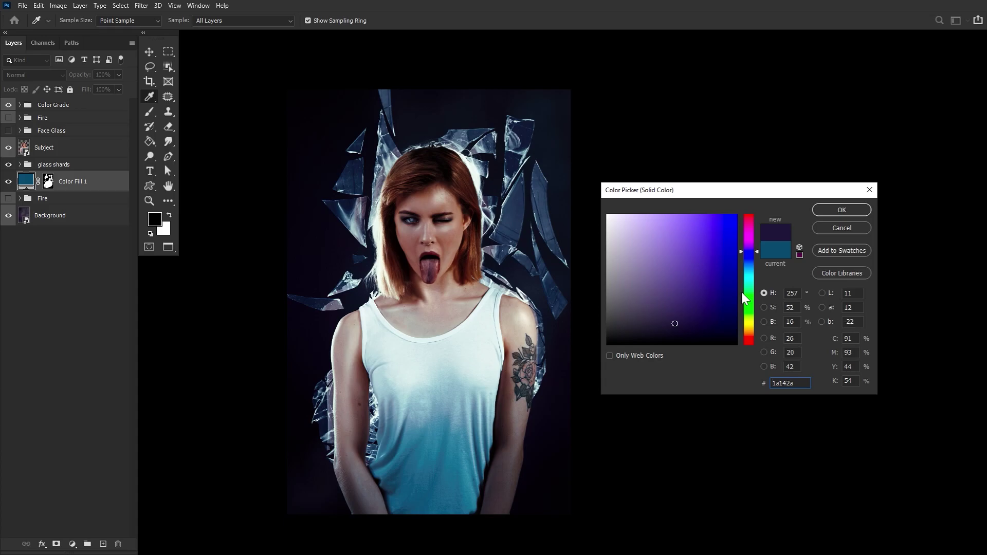
{"action": "left_click", "coordinate": [837, 211]}
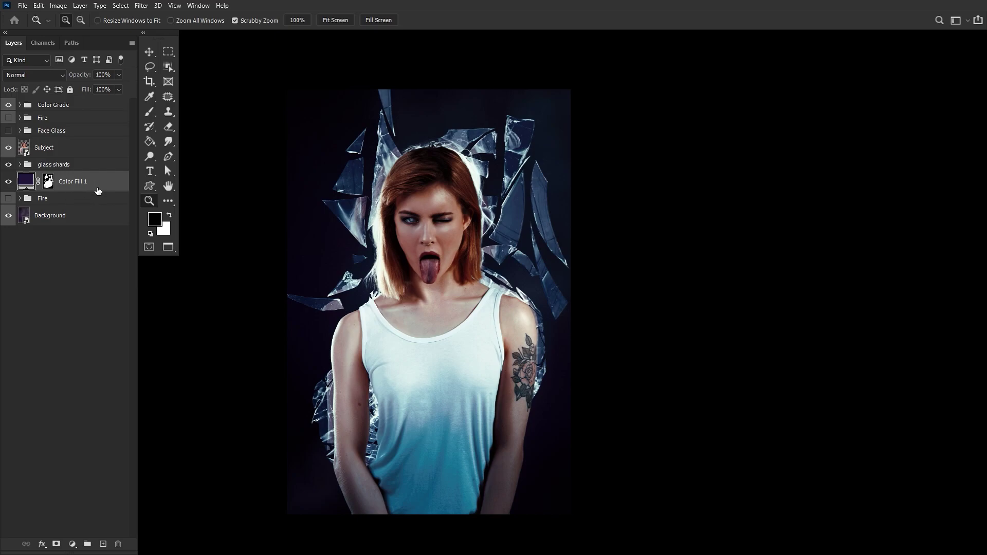
- Compare the composite with and without the glass shards group, its Layer 64 and Color Fill 1 by toggling their visibility
{"action": "left_click", "coordinate": [8, 164]}
{"action": "left_click", "coordinate": [9, 181]}
{"action": "left_click", "coordinate": [9, 181]}
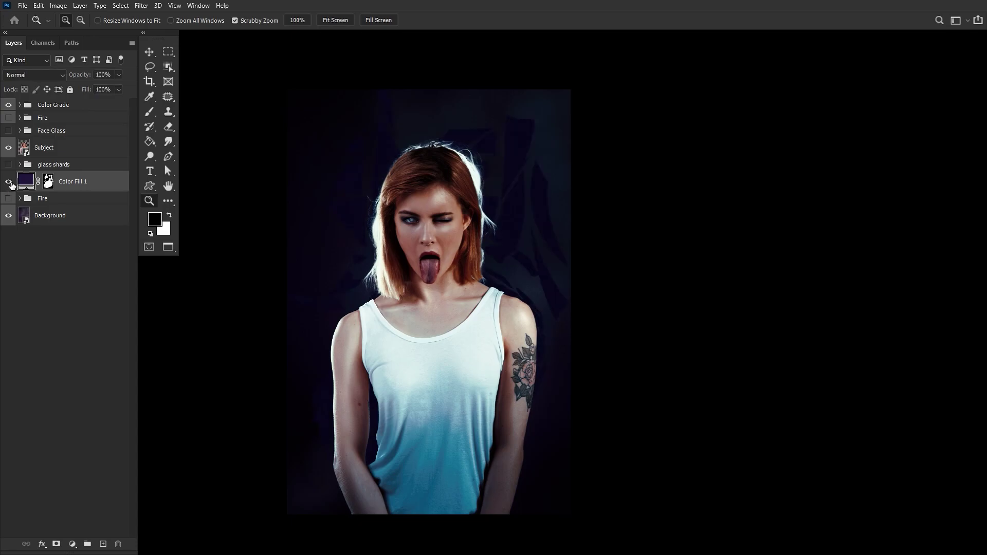
{"action": "left_click", "coordinate": [8, 164]}
{"action": "left_click", "coordinate": [19, 164]}
{"action": "left_click", "coordinate": [9, 182]}
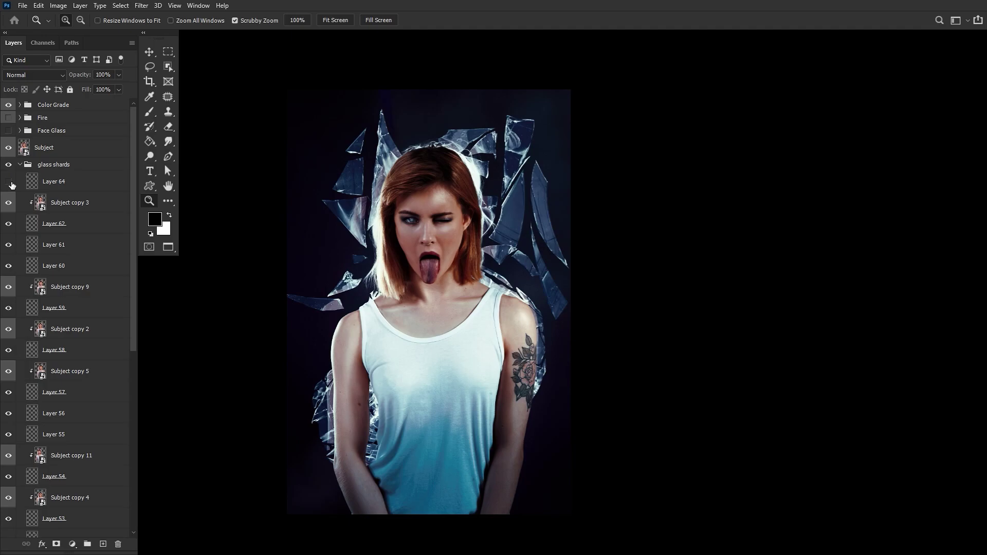
{"action": "left_click", "coordinate": [8, 182]}
{"action": "left_click", "coordinate": [20, 164]}
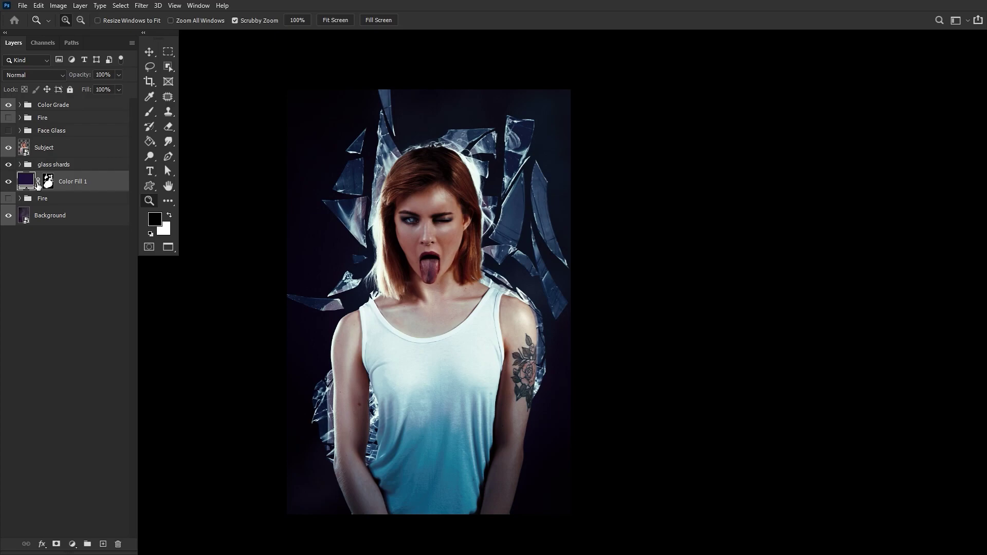
{"action": "left_click", "coordinate": [49, 185]}
{"action": "left_click", "coordinate": [8, 183]}
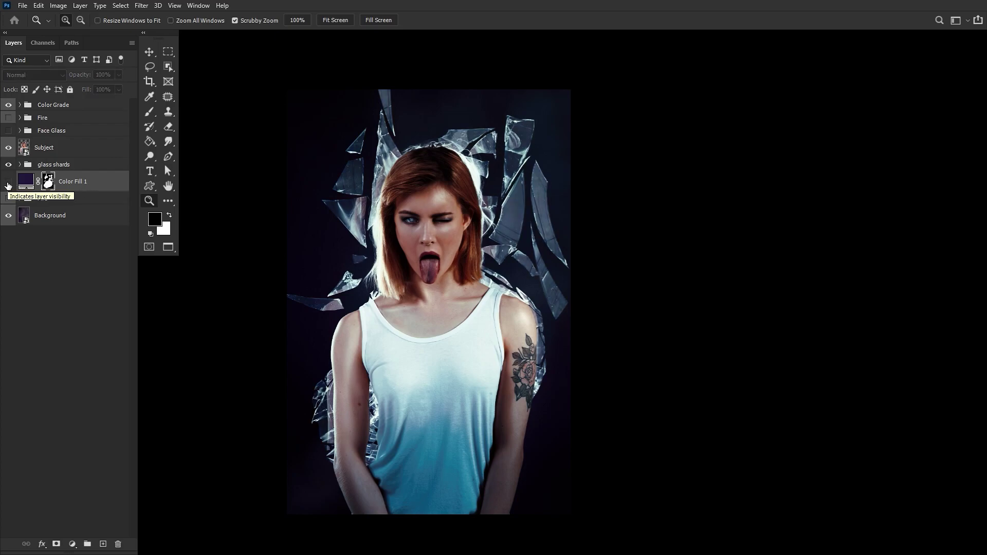
{"action": "left_click", "coordinate": [8, 184]}
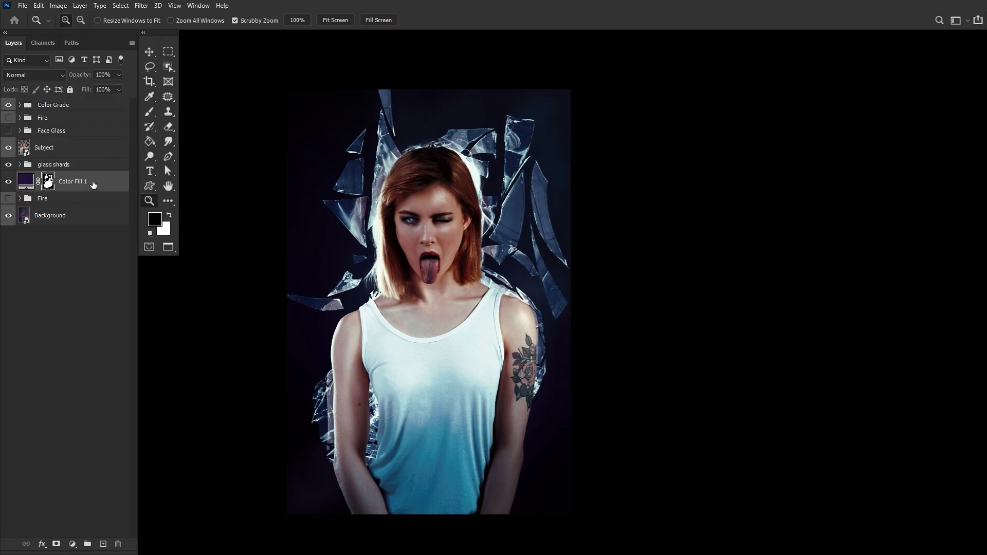
- Add a new layer above the glass shards group and clip it to the group
{"action": "left_click", "coordinate": [149, 201]}
{"action": "left_click", "coordinate": [413, 141]}
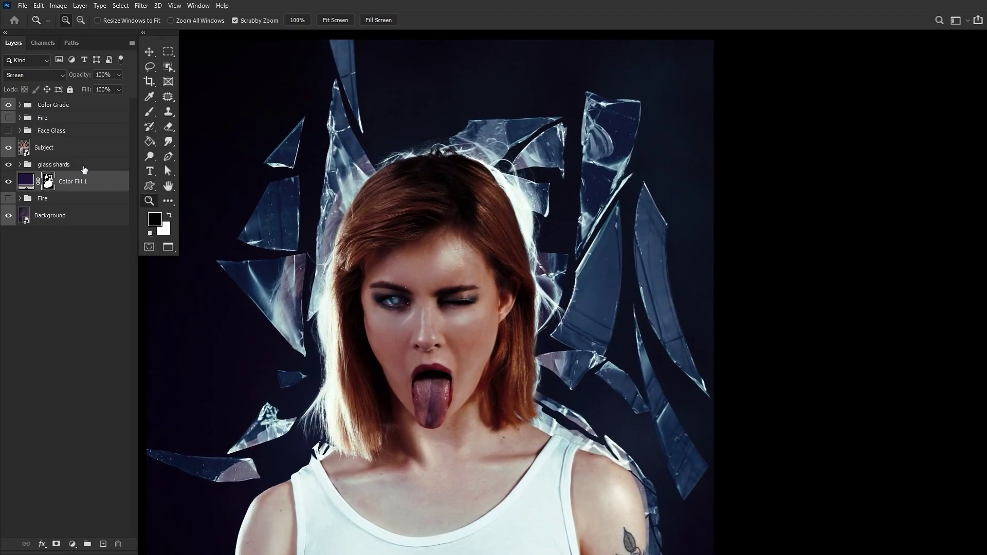
{"action": "left_click", "coordinate": [84, 166]}
{"action": "left_click", "coordinate": [103, 545]}
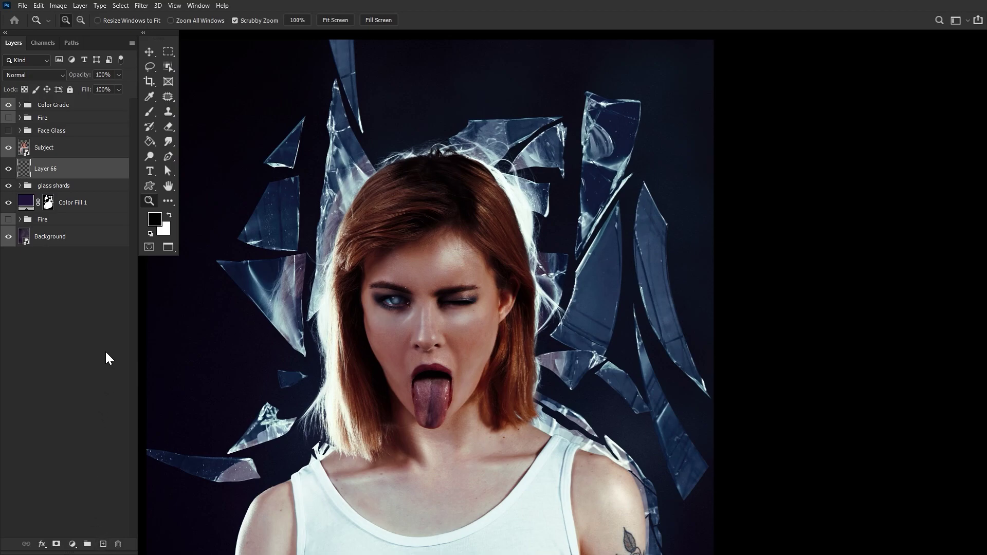
{"action": "left_click", "coordinate": [103, 176], "text": "alt"}
- Brush white highlights along the edges of the upper and left-hand shards on the clipped layer, enlarging the brush to 30
{"action": "left_click", "coordinate": [643, 95]}
{"action": "scroll", "coordinate": [568, 148], "scroll_direction": "up", "scroll_amount": 3}
{"action": "left_click_drag", "start_coordinate": [568, 147], "coordinate": [521, 248]}
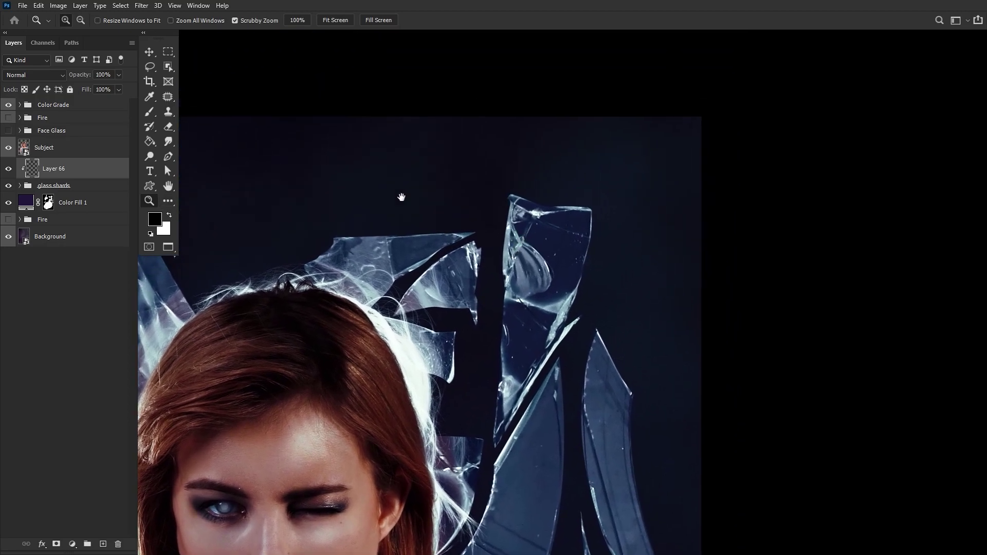
{"action": "left_click", "coordinate": [149, 112]}
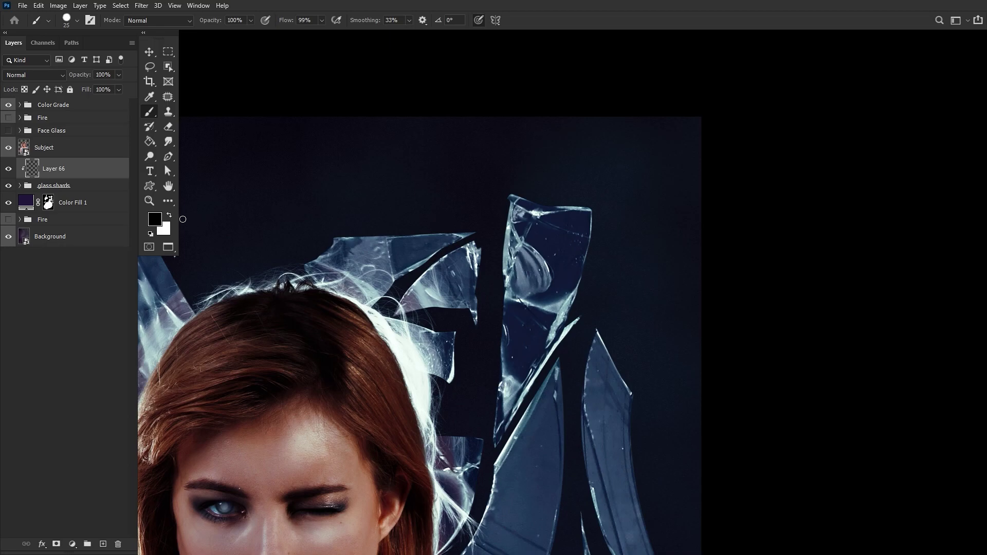
{"action": "left_click", "coordinate": [170, 215]}
{"action": "left_click_drag", "start_coordinate": [509, 195], "coordinate": [594, 206]}
{"action": "mouse_move", "coordinate": [397, 278]}
{"action": "left_mouse_down"}
{"action": "mouse_move", "coordinate": [416, 268]}
{"action": "mouse_move", "coordinate": [377, 301]}
{"action": "left_mouse_up"}
{"action": "mouse_move", "coordinate": [474, 243]}
{"action": "left_mouse_down"}
{"action": "mouse_move", "coordinate": [484, 277]}
{"action": "mouse_move", "coordinate": [475, 325]}
{"action": "left_mouse_up"}
{"action": "mouse_move", "coordinate": [366, 349]}
{"action": "left_mouse_down"}
{"action": "mouse_move", "coordinate": [621, 328]}
{"action": "mouse_move", "coordinate": [659, 464]}
{"action": "left_mouse_up"}
{"action": "key", "text": "]"}
{"action": "mouse_move", "coordinate": [433, 307]}
{"action": "left_mouse_down"}
{"action": "mouse_move", "coordinate": [465, 371]}
{"action": "mouse_move", "coordinate": [486, 305]}
{"action": "left_mouse_up"}
{"action": "left_click_drag", "start_coordinate": [437, 254], "coordinate": [418, 419]}
{"action": "mouse_move", "coordinate": [419, 417]}
{"action": "left_mouse_down"}
{"action": "mouse_move", "coordinate": [449, 317]}
{"action": "mouse_move", "coordinate": [446, 382]}
{"action": "left_mouse_up"}
{"action": "left_click_drag", "start_coordinate": [293, 444], "coordinate": [426, 432]}
{"action": "left_click_drag", "start_coordinate": [366, 298], "coordinate": [406, 304]}
{"action": "left_click_drag", "start_coordinate": [435, 545], "coordinate": [498, 381]}
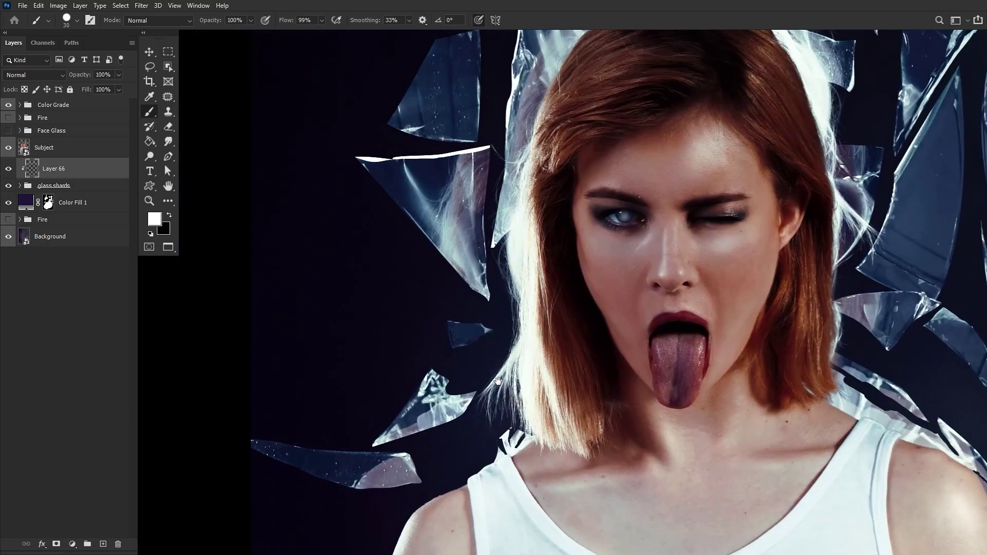
{"action": "left_click_drag", "start_coordinate": [490, 326], "coordinate": [448, 320]}
{"action": "left_click_drag", "start_coordinate": [422, 382], "coordinate": [449, 381]}
{"action": "left_click_drag", "start_coordinate": [448, 383], "coordinate": [508, 340]}
{"action": "mouse_move", "coordinate": [378, 406]}
{"action": "left_mouse_down"}
{"action": "mouse_move", "coordinate": [467, 408]}
{"action": "mouse_move", "coordinate": [474, 426]}
{"action": "left_mouse_up"}
- Enable pen pressure for brush opacity and paint white edge highlights on the shards to the right of the face and above the shoulder
{"action": "left_click", "coordinate": [266, 20]}
{"action": "left_click_drag", "start_coordinate": [975, 320], "coordinate": [407, 412]}
{"action": "mouse_move", "coordinate": [538, 327]}
{"action": "left_mouse_down"}
{"action": "mouse_move", "coordinate": [482, 492]}
{"action": "mouse_move", "coordinate": [621, 422]}
{"action": "left_mouse_up"}
{"action": "left_click_drag", "start_coordinate": [536, 215], "coordinate": [474, 329]}
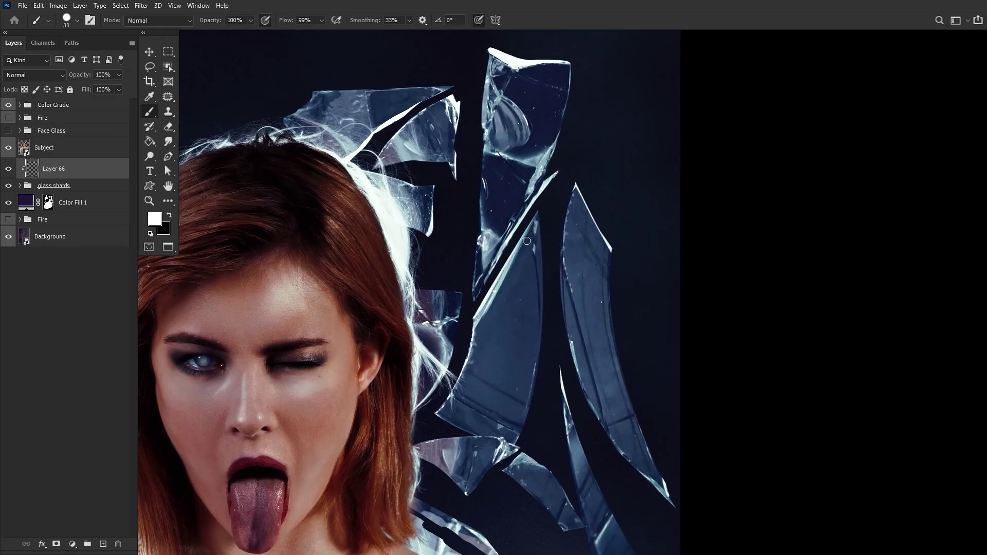
{"action": "left_click_drag", "start_coordinate": [461, 294], "coordinate": [419, 292]}
{"action": "left_click_drag", "start_coordinate": [507, 411], "coordinate": [467, 371]}
{"action": "mouse_move", "coordinate": [474, 421]}
{"action": "left_mouse_down"}
{"action": "mouse_move", "coordinate": [503, 422]}
{"action": "mouse_move", "coordinate": [473, 357]}
{"action": "mouse_move", "coordinate": [584, 280]}
{"action": "left_mouse_up"}
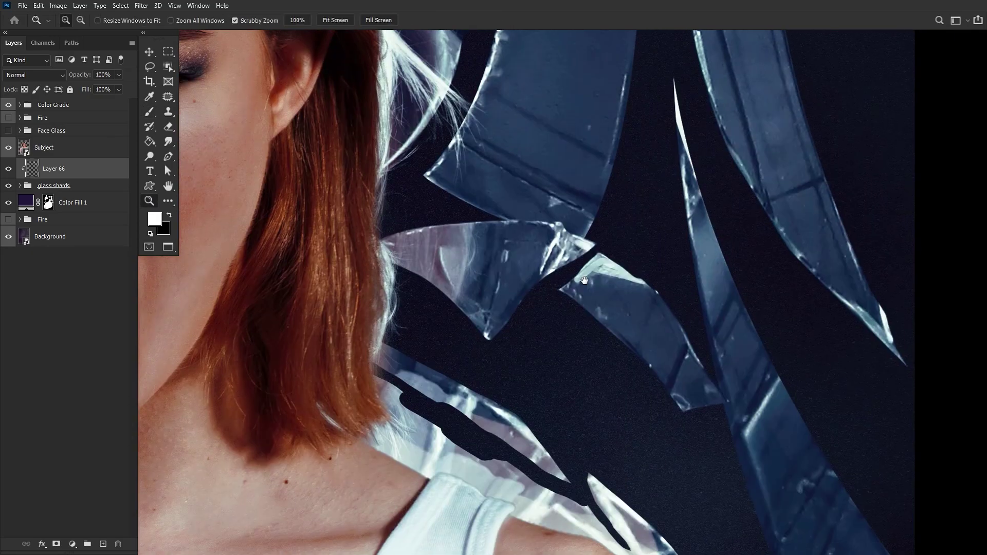
{"action": "key", "text": "ctrl+0"}
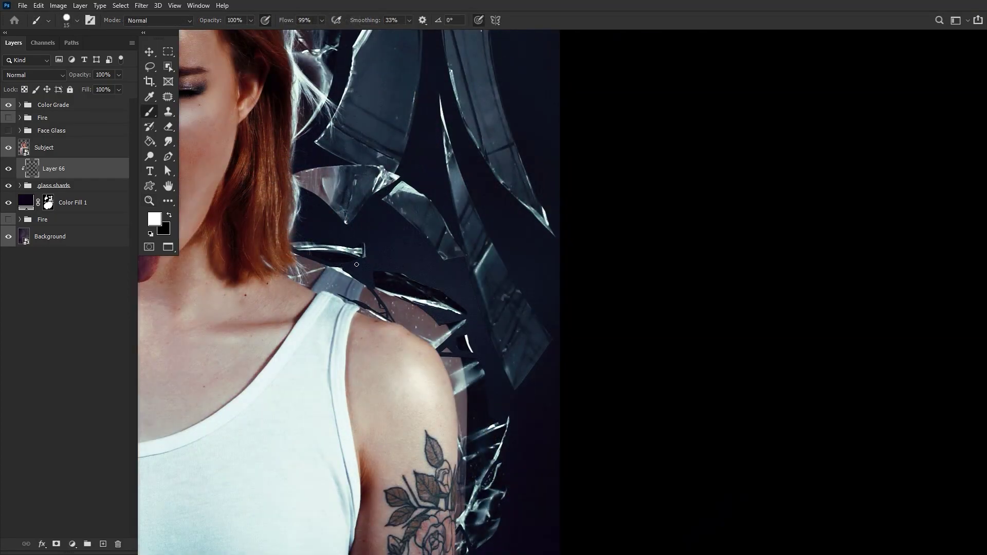
{"action": "mouse_move", "coordinate": [412, 262]}
{"action": "left_mouse_down"}
{"action": "mouse_move", "coordinate": [484, 372]}
{"action": "mouse_move", "coordinate": [438, 368]}
{"action": "left_mouse_up"}
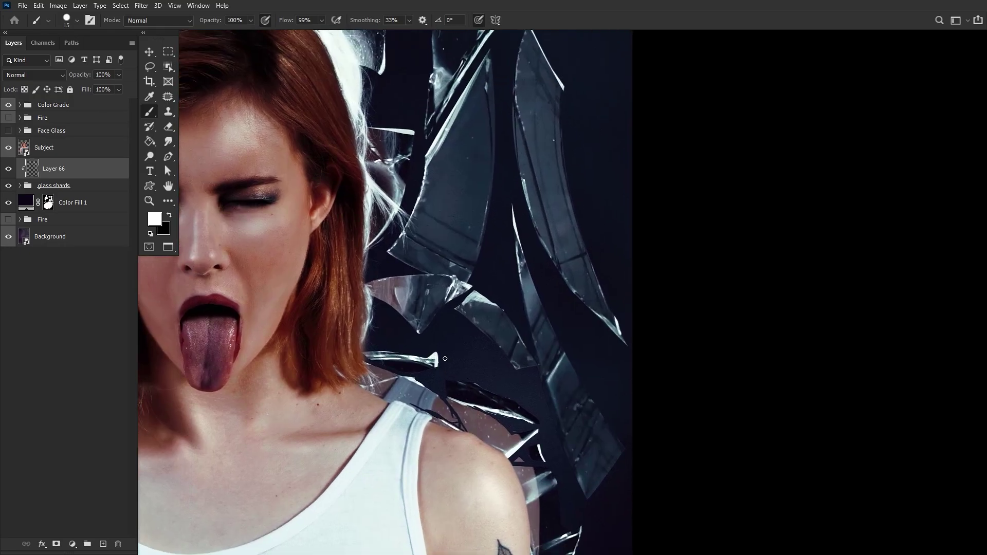
{"action": "left_click_drag", "start_coordinate": [410, 395], "coordinate": [360, 389]}
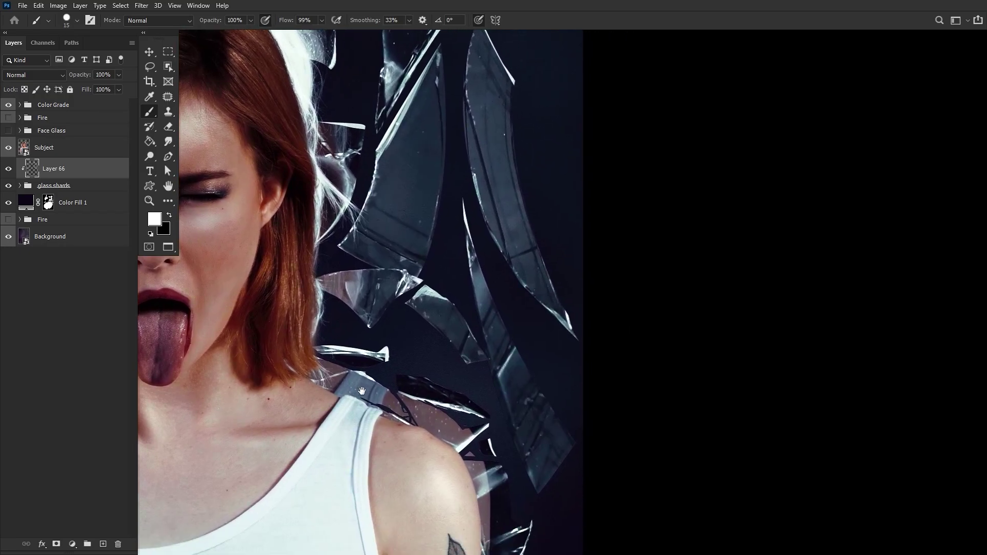
- Add another clipped layer directly above the glass shards group with Overlay blending and 46% opacity
{"action": "left_click", "coordinate": [93, 186]}
{"action": "left_click", "coordinate": [103, 544]}
{"action": "left_click", "coordinate": [33, 76]}
{"action": "left_click", "coordinate": [15, 216]}
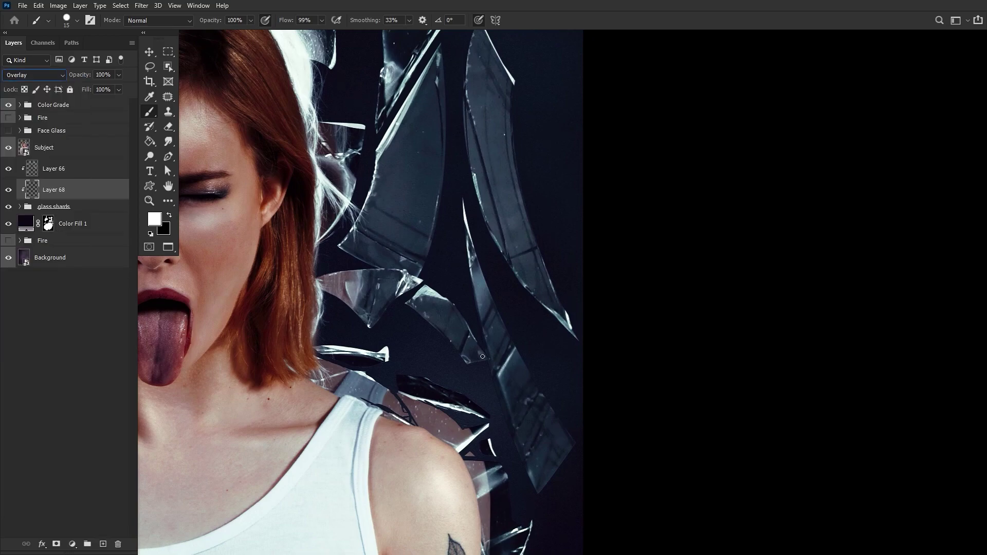
{"action": "left_click_drag", "start_coordinate": [419, 319], "coordinate": [455, 443]}
{"action": "left_click_drag", "start_coordinate": [84, 76], "coordinate": [64, 78]}
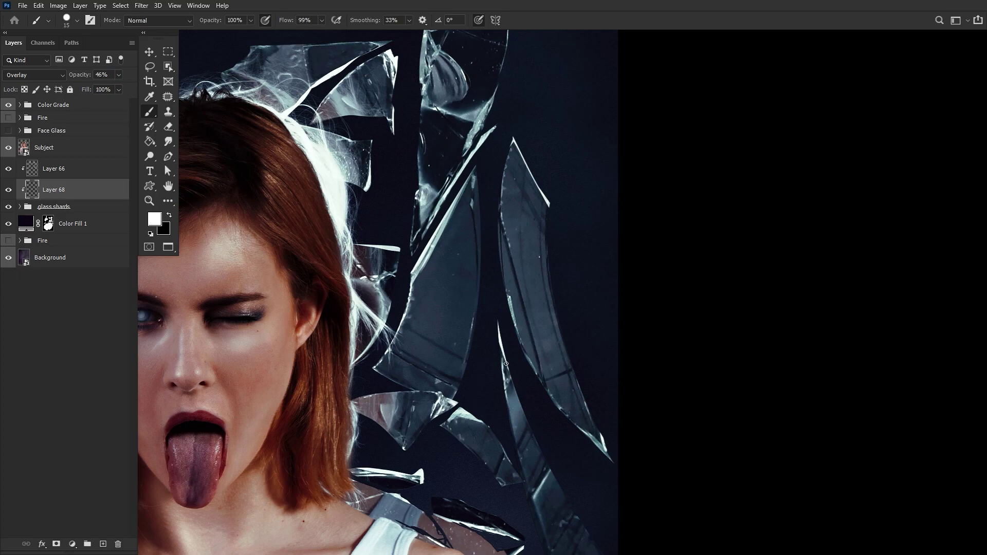
- Brush soft white highlights over the shards around the subject on the Overlay layer with a size 45 brush
{"action": "scroll", "coordinate": [509, 370], "scroll_direction": "up", "scroll_amount": 6}
{"action": "scroll", "coordinate": [530, 418], "scroll_direction": "up", "scroll_amount": 4}
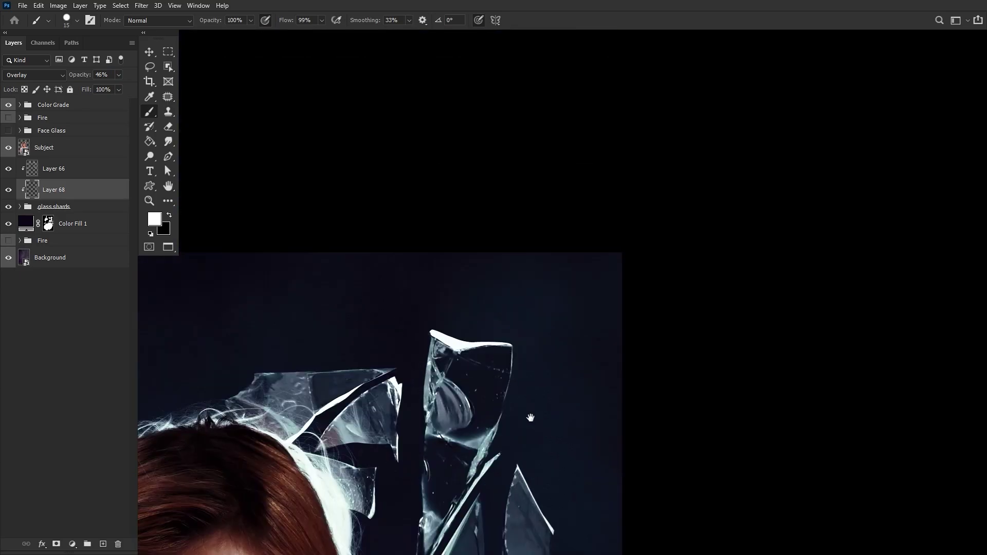
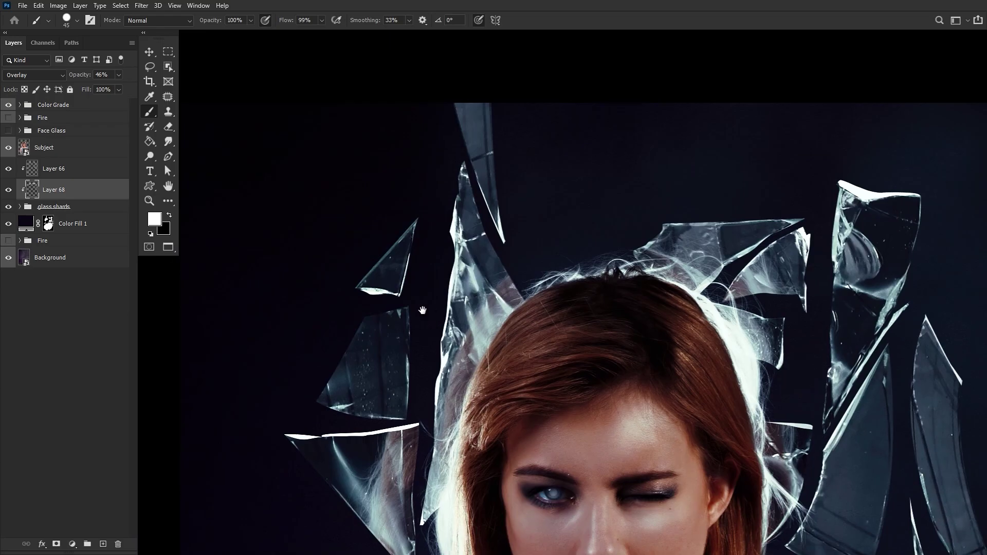
{"action": "left_click_drag", "start_coordinate": [418, 311], "coordinate": [417, 400]}
{"action": "left_click_drag", "start_coordinate": [337, 395], "coordinate": [414, 407]}
{"action": "scroll", "coordinate": [441, 409], "scroll_direction": "down", "scroll_amount": 4}
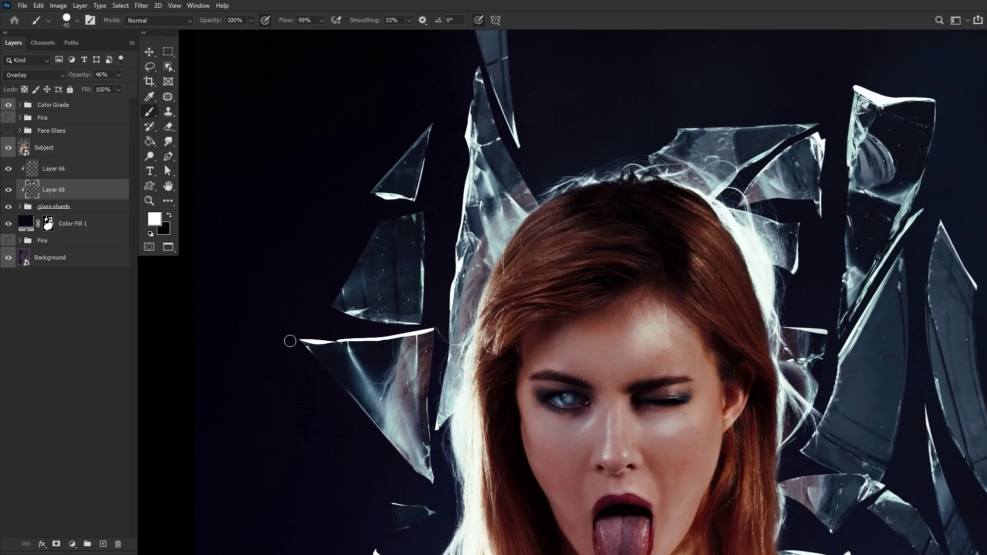
{"action": "scroll", "coordinate": [424, 375], "scroll_direction": "down", "scroll_amount": 4}
{"action": "left_click_drag", "start_coordinate": [379, 399], "coordinate": [421, 409]}
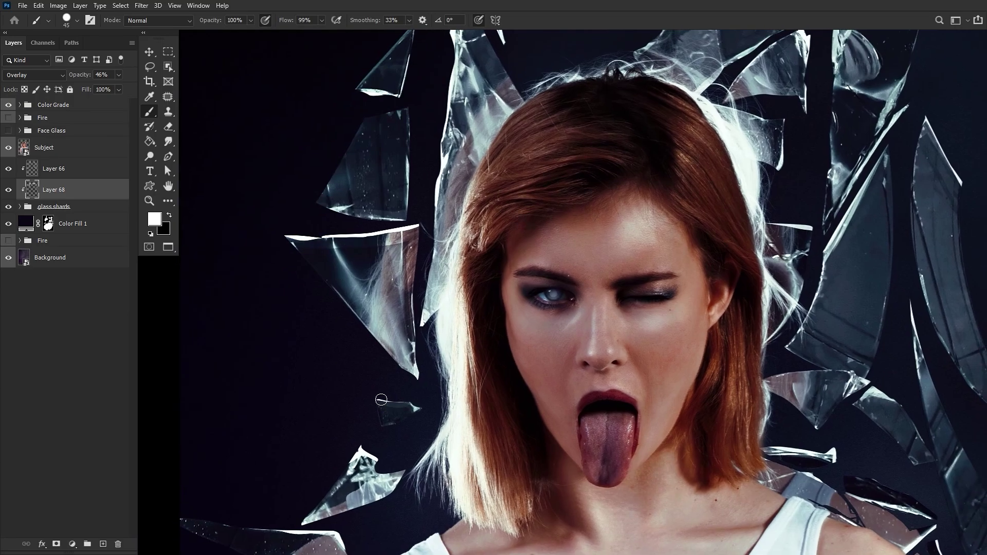
{"action": "left_click_drag", "start_coordinate": [421, 469], "coordinate": [489, 320]}
{"action": "left_click_drag", "start_coordinate": [429, 301], "coordinate": [470, 323]}
{"action": "mouse_move", "coordinate": [275, 364]}
{"action": "left_mouse_down"}
{"action": "mouse_move", "coordinate": [275, 418]}
{"action": "mouse_move", "coordinate": [415, 463]}
{"action": "left_mouse_up"}
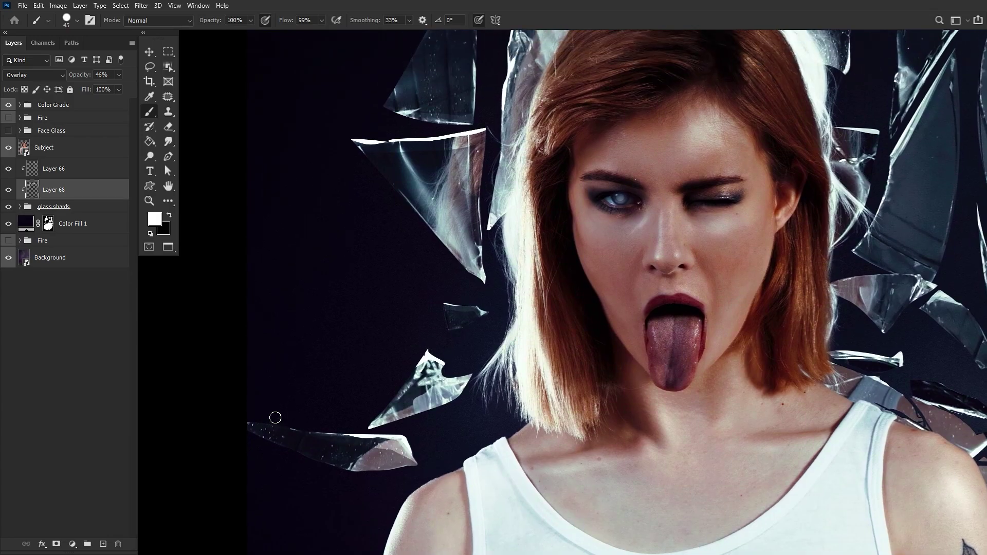
{"action": "left_click_drag", "start_coordinate": [595, 539], "coordinate": [551, 308]}
{"action": "left_click_drag", "start_coordinate": [301, 275], "coordinate": [302, 383]}
{"action": "mouse_move", "coordinate": [312, 334]}
{"action": "left_mouse_down"}
{"action": "mouse_move", "coordinate": [317, 417]}
{"action": "mouse_move", "coordinate": [301, 454]}
{"action": "mouse_move", "coordinate": [324, 382]}
{"action": "mouse_move", "coordinate": [300, 374]}
{"action": "left_mouse_up"}
{"action": "mouse_move", "coordinate": [925, 175]}
{"action": "left_mouse_down"}
{"action": "mouse_move", "coordinate": [521, 315]}
{"action": "mouse_move", "coordinate": [495, 505]}
{"action": "left_mouse_up"}
{"action": "left_click_drag", "start_coordinate": [463, 486], "coordinate": [487, 435]}
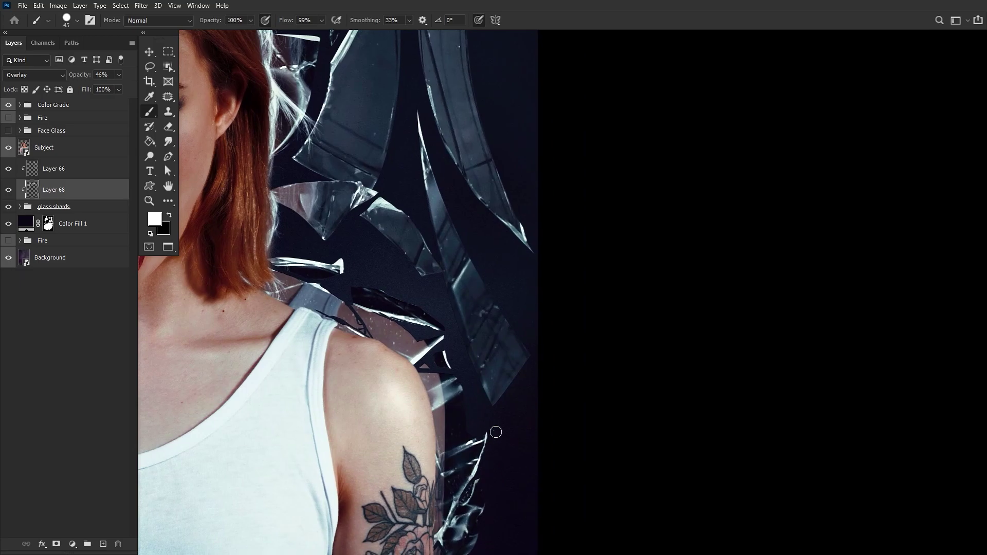
{"action": "left_click_drag", "start_coordinate": [473, 398], "coordinate": [516, 514]}
- Compare the full composite with and without the two clipped highlight layers by toggling the visibility of Layer 68 and Layer 66
{"action": "left_click", "coordinate": [151, 202]}
{"action": "mouse_move", "coordinate": [322, 261]}
{"action": "left_mouse_down"}
{"action": "mouse_move", "coordinate": [255, 273]}
{"action": "mouse_move", "coordinate": [463, 290]}
{"action": "left_mouse_up"}
{"action": "left_click", "coordinate": [254, 273]}
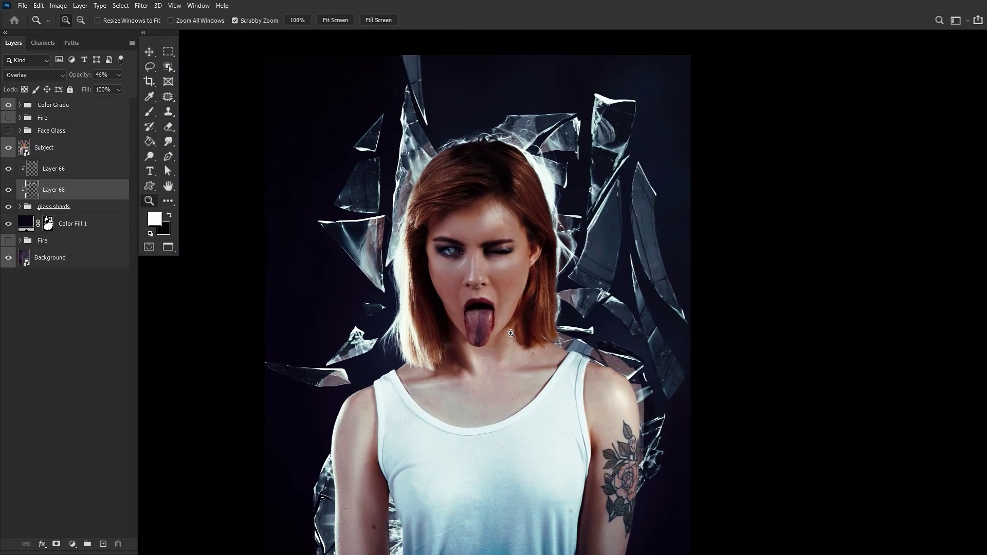
{"action": "left_click", "coordinate": [474, 262], "text": "alt"}
{"action": "left_click_drag", "start_coordinate": [540, 376], "coordinate": [512, 359]}
{"action": "left_click_drag", "start_coordinate": [475, 333], "coordinate": [475, 341]}
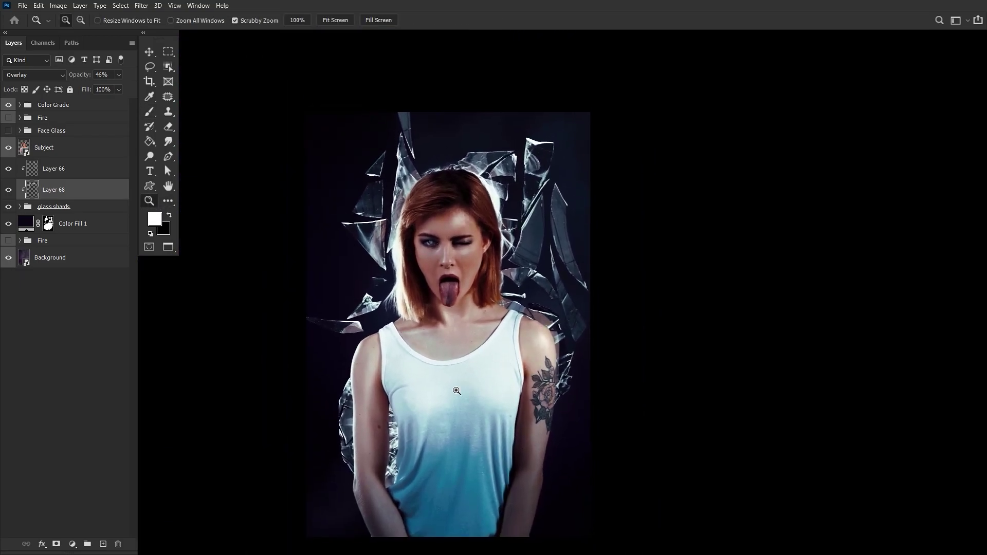
{"action": "left_click", "coordinate": [8, 192]}
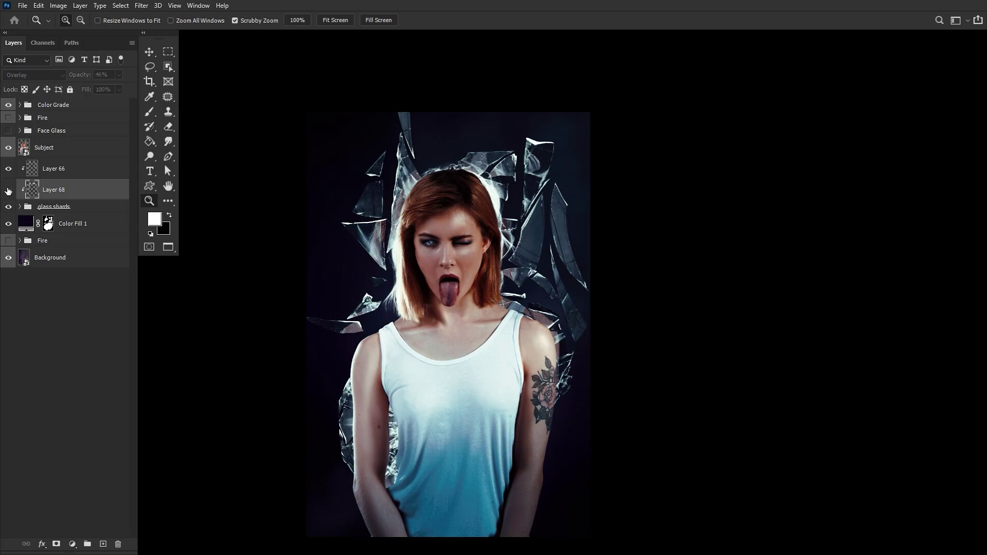
{"action": "left_click", "coordinate": [8, 191]}
{"action": "left_click", "coordinate": [8, 191]}
{"action": "left_click", "coordinate": [8, 191]}
{"action": "left_click", "coordinate": [8, 168]}
{"action": "left_click", "coordinate": [9, 169]}
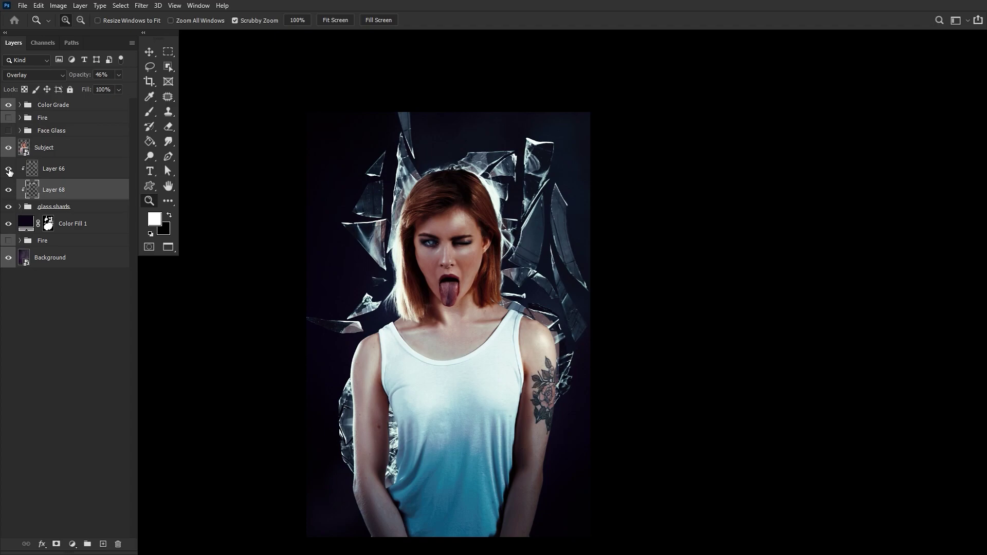
- Add another clipped layer above Layer 66 with Overlay blending and 72% opacity
{"action": "left_click", "coordinate": [8, 190]}
{"action": "left_click_drag", "start_coordinate": [11, 191], "coordinate": [6, 177]}
{"action": "left_click", "coordinate": [103, 544]}
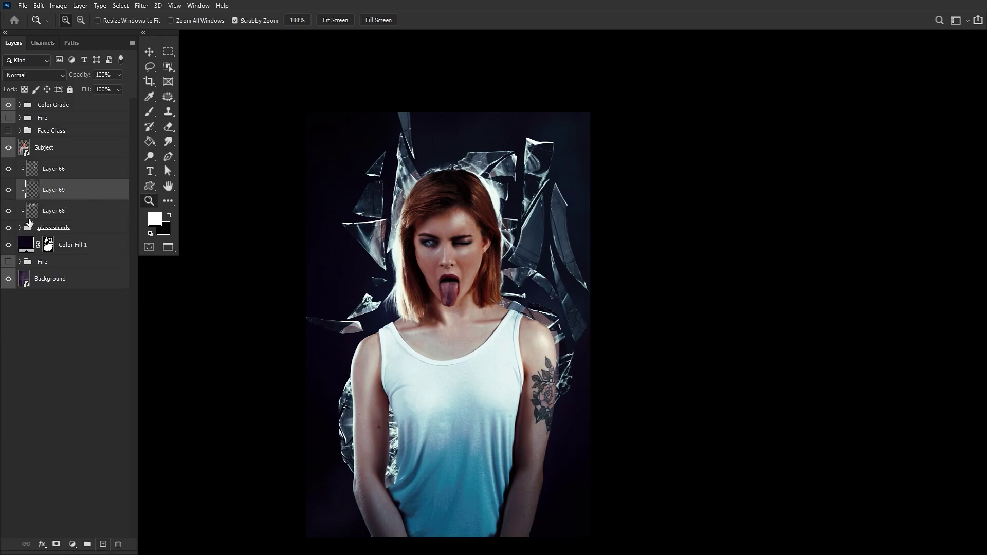
{"action": "left_click_drag", "start_coordinate": [81, 185], "coordinate": [79, 163]}
{"action": "left_click", "coordinate": [37, 75]}
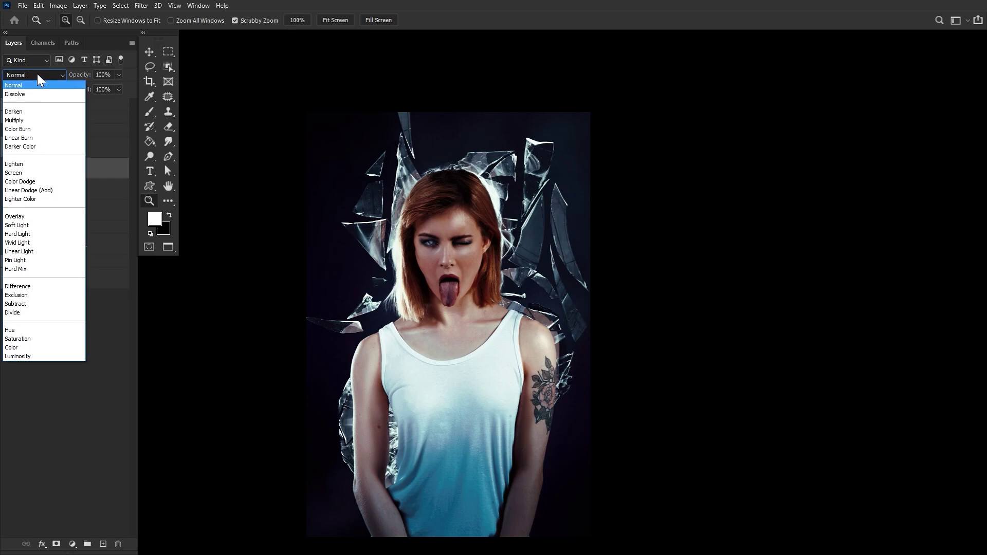
{"action": "left_click", "coordinate": [32, 213]}
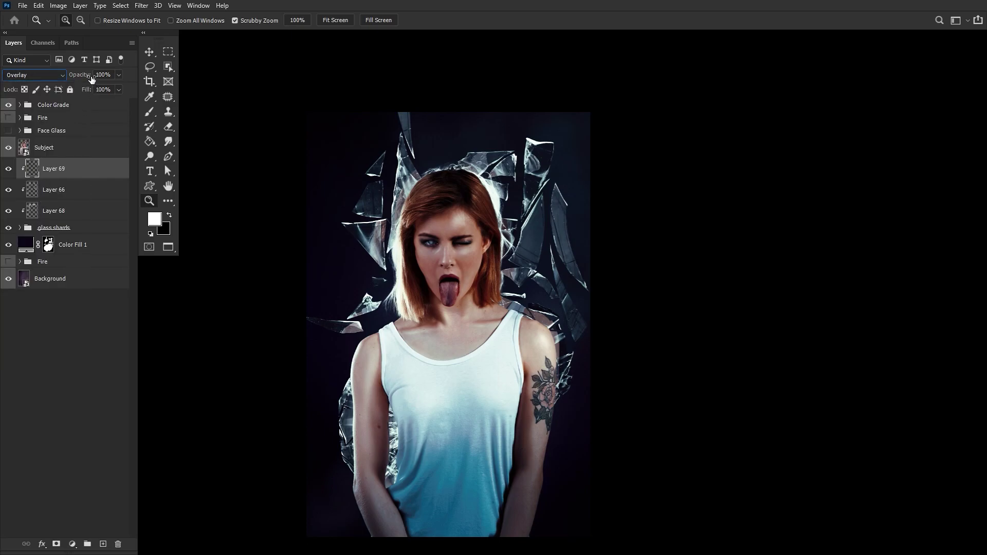
{"action": "left_click_drag", "start_coordinate": [92, 78], "coordinate": [71, 78]}
- Choose the Soft Round Pressure Opacity brush with 7% flow and enlarge it to 1200 px or more to paint white light over the shards right of the face
{"action": "left_click", "coordinate": [148, 112]}
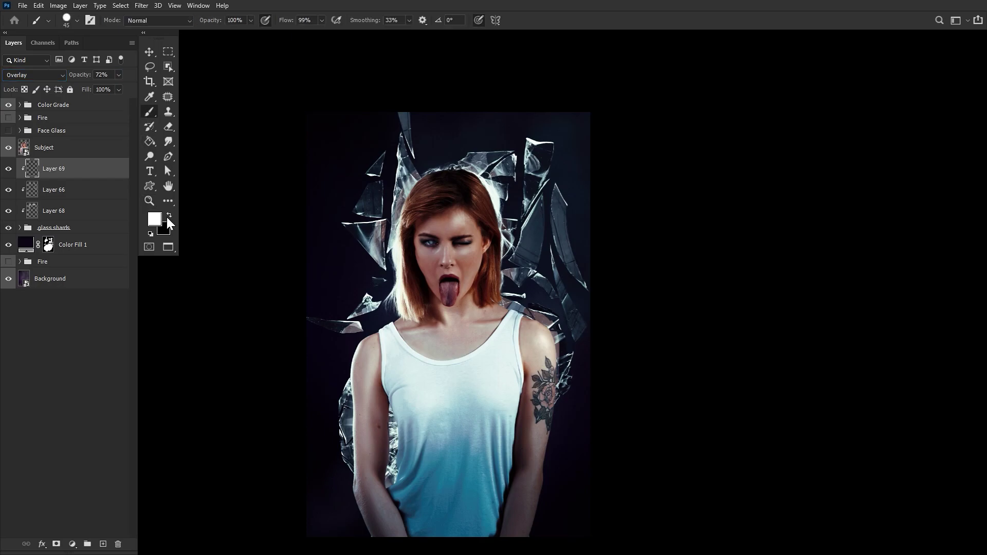
{"action": "left_click", "coordinate": [67, 21]}
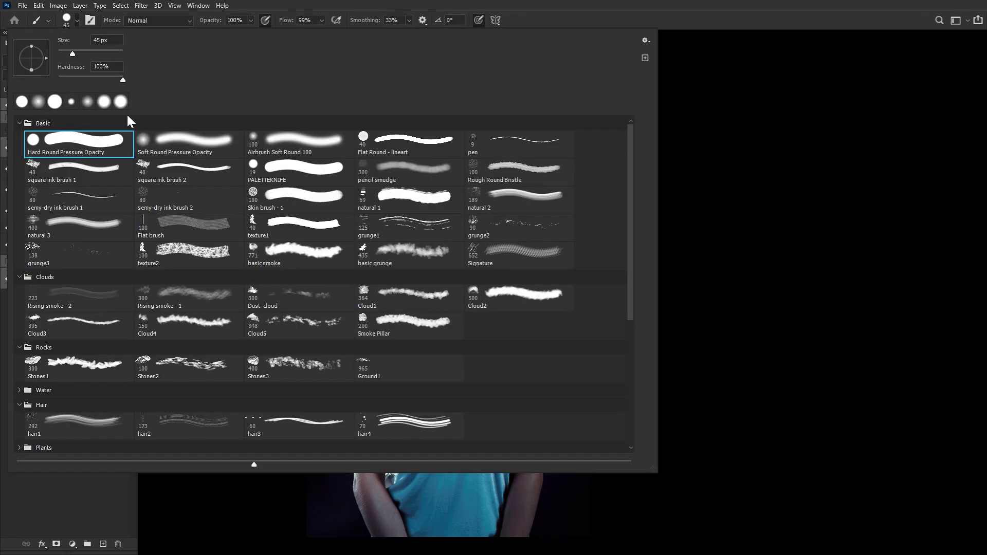
{"action": "left_click", "coordinate": [178, 147]}
{"action": "left_click", "coordinate": [179, 149]}
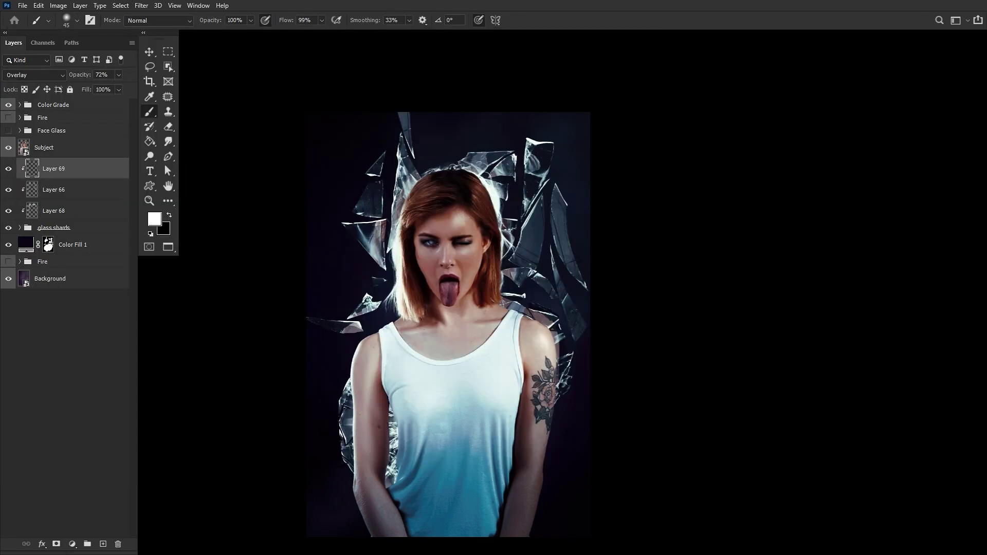
{"action": "left_click_drag", "start_coordinate": [286, 21], "coordinate": [238, 20]}
{"action": "key", "text": "bracketright"}
{"action": "key", "text": "bracketright"}
{"action": "key", "text": "bracketright"}
{"action": "key", "text": "bracketright"}
{"action": "key", "text": "bracketright"}
{"action": "key", "text": "bracketright"}
{"action": "key", "text": "bracketright"}
{"action": "key", "text": "bracketright"}
{"action": "key", "text": "bracketright"}
{"action": "key", "text": "bracketright"}
{"action": "key", "text": "bracketright"}
{"action": "key", "text": "bracketright"}
{"action": "key", "text": "bracketright"}
{"action": "key", "text": "bracketright"}
{"action": "key", "text": "bracketright"}
{"action": "key", "text": "bracketright"}
{"action": "key", "text": "bracketright"}
{"action": "key", "text": "bracketright"}
{"action": "key", "text": "bracketright"}
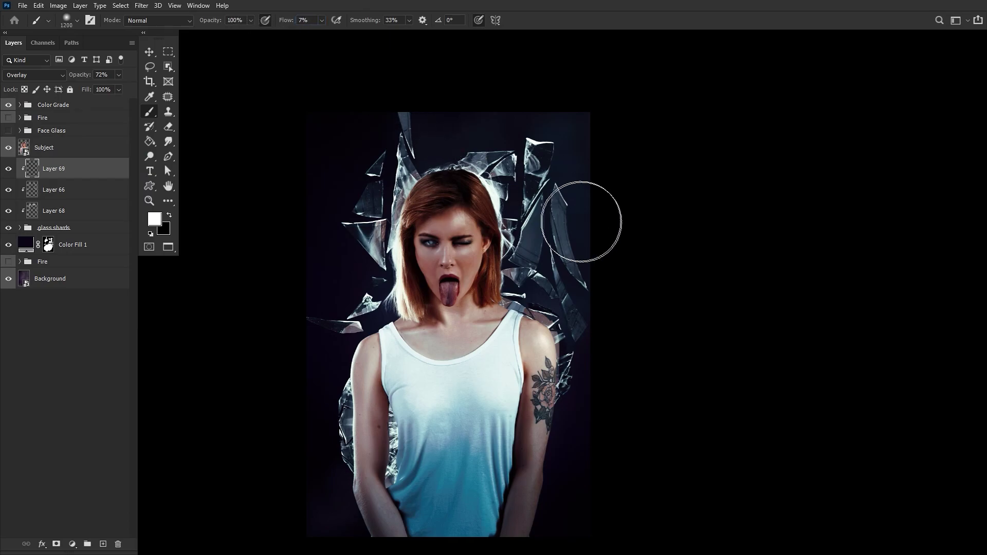
- Shade the shards to the left of the face with alternating black and white strokes using a 400 to 600 px soft brush
{"action": "key", "text": "x"}
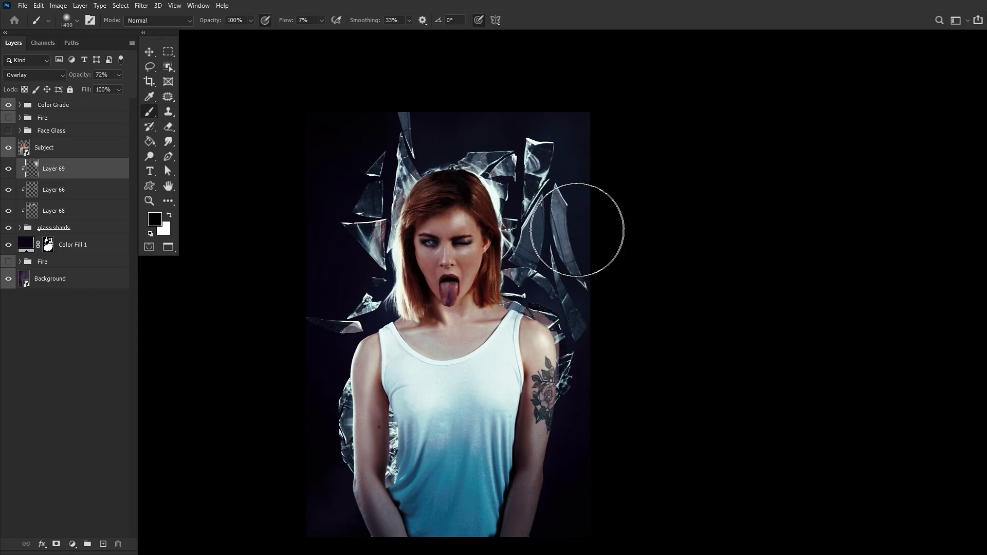
{"action": "key", "text": "bracketleft"}
{"action": "key", "text": "bracketleft"}
{"action": "key", "text": "bracketleft"}
{"action": "key", "text": "bracketleft"}
{"action": "key", "text": "bracketleft"}
{"action": "key", "text": "bracketleft"}
{"action": "key", "text": "bracketleft"}
{"action": "key", "text": "bracketleft"}
{"action": "key", "text": "bracketleft"}
{"action": "key", "text": "x"}
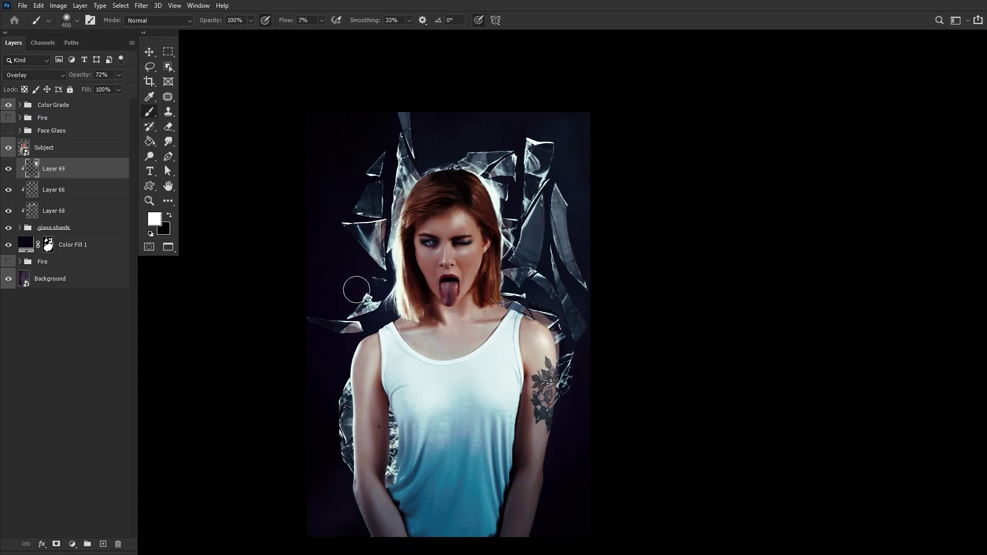
{"action": "key", "text": "x"}
{"action": "key", "text": "bracketright"}
{"action": "key", "text": "bracketright"}
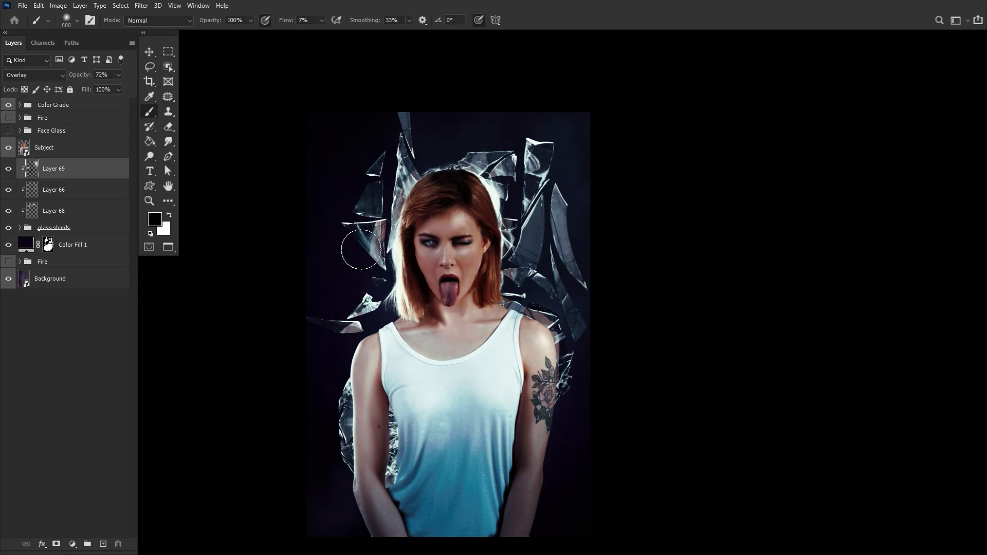
{"action": "key", "text": "x"}
{"action": "key", "text": "x"}
{"action": "key", "text": "x"}
{"action": "key", "text": "bracketleft"}
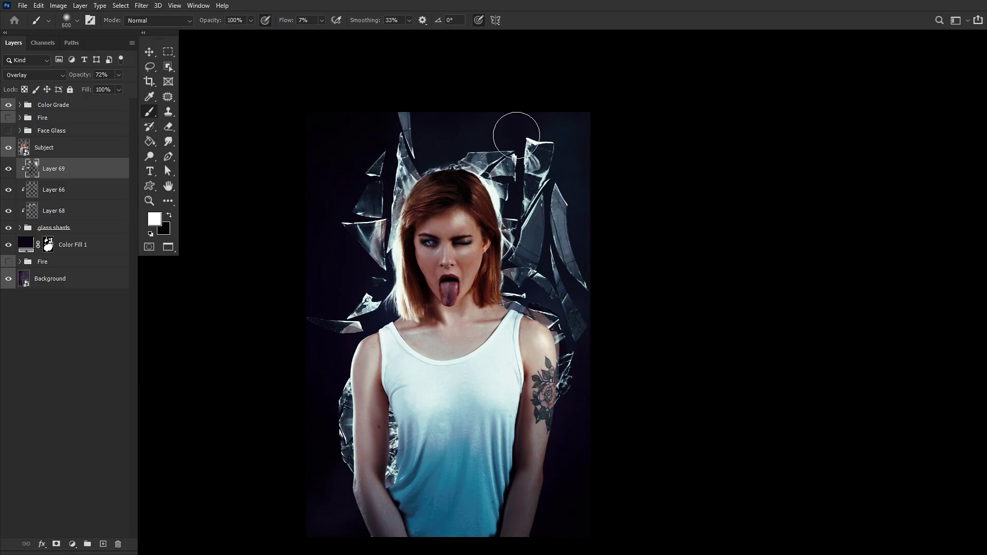
- Paint soft white and black shading over the upper-right and shoulder shards with the brush enlarged to 1000 px
{"action": "key", "text": "bracketright"}
{"action": "key", "text": "bracketright"}
{"action": "key", "text": "bracketright"}
{"action": "key", "text": "bracketright"}
{"action": "key", "text": "x"}
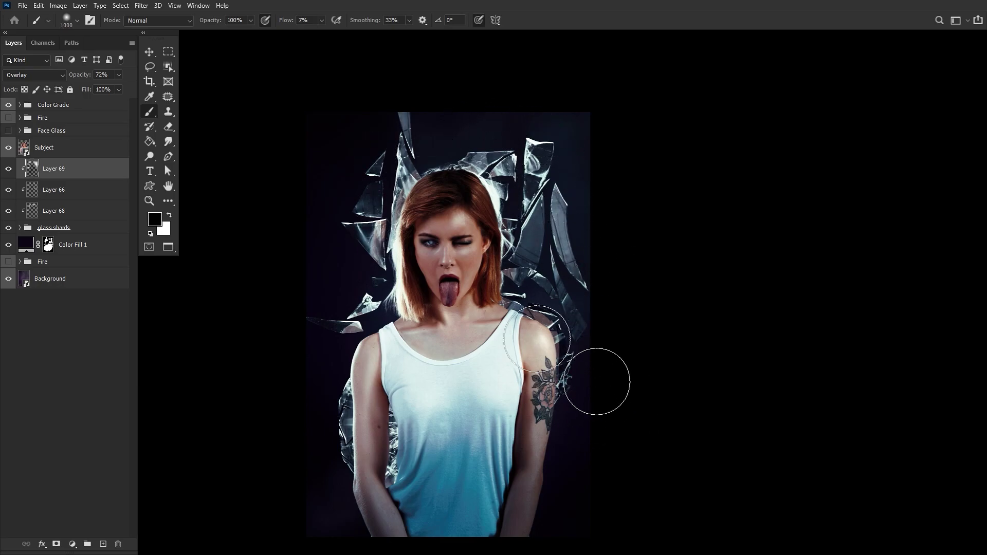
{"action": "key", "text": "bracketleft"}
{"action": "key", "text": "bracketleft"}
{"action": "key", "text": "bracketleft"}
{"action": "key", "text": "bracketleft"}
{"action": "key", "text": "bracketleft"}
{"action": "key", "text": "bracketleft"}
{"action": "key", "text": "bracketleft"}
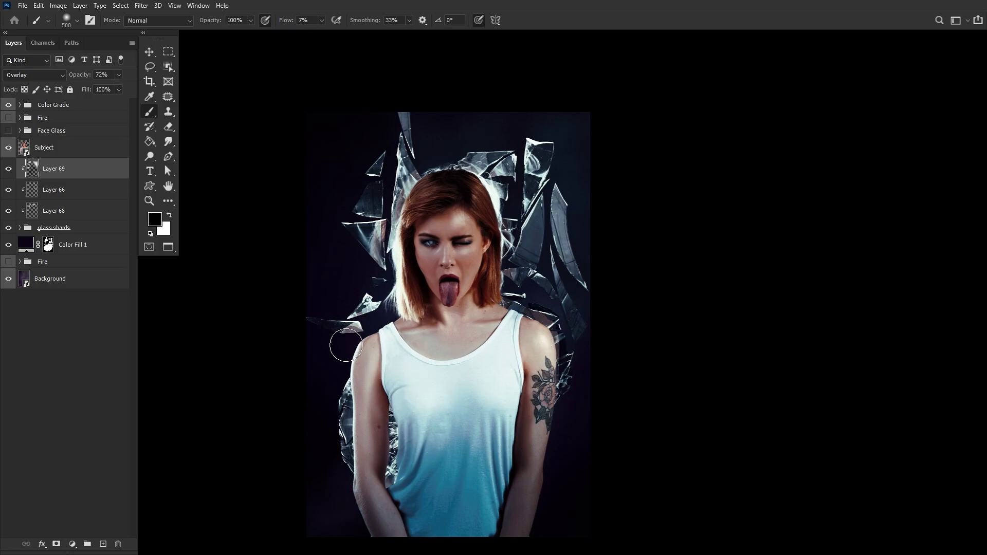
- Refine the shading on the shards beside the arm and around the head, alternating black and white with a 400 to 700 px brush
{"action": "key", "text": "x"}
{"action": "key", "text": "x"}
{"action": "key", "text": "x"}
{"action": "key", "text": "bracketright"}
{"action": "key", "text": "x"}
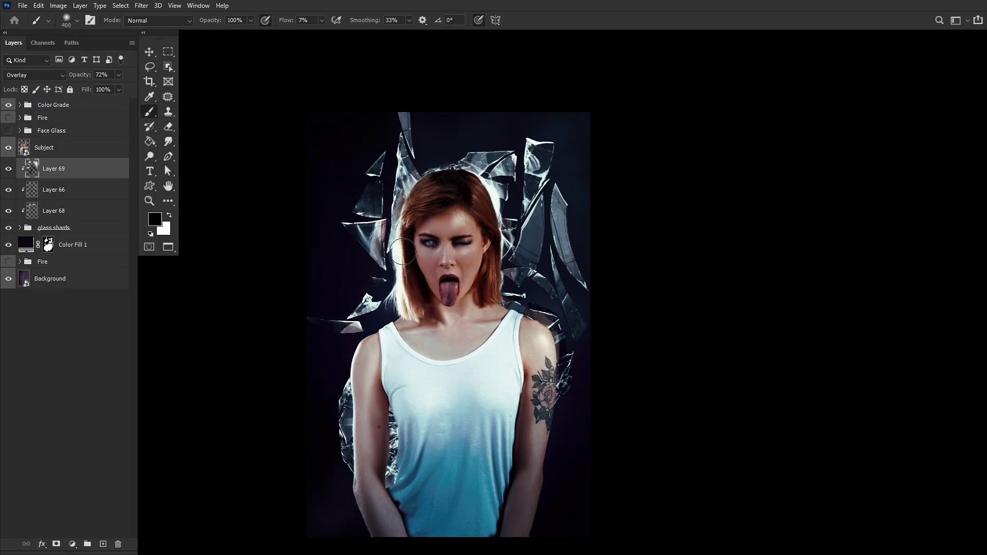
{"action": "key", "text": "bracketright"}
{"action": "key", "text": "bracketright"}
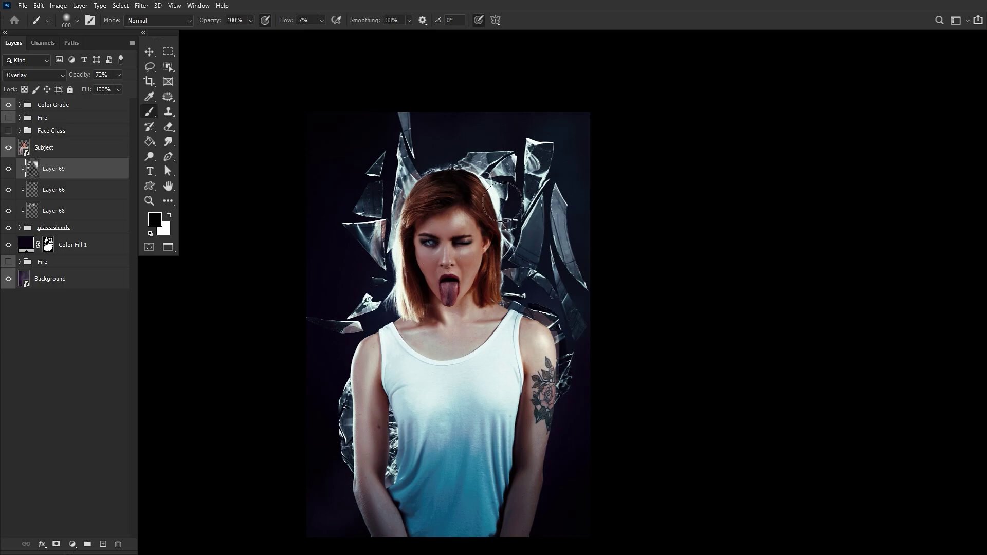
{"action": "key", "text": "bracketright"}
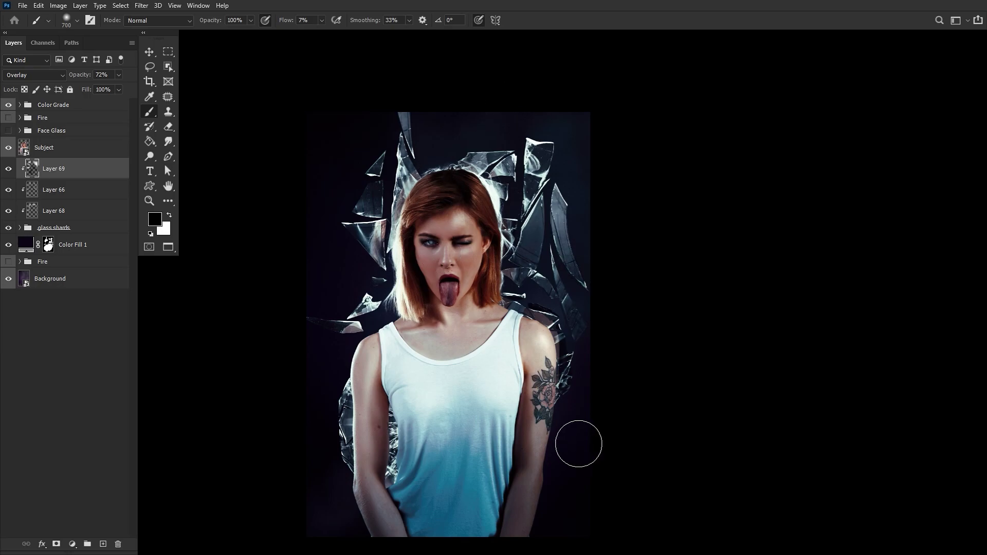
- Compare the shards with and without the painted light and shadow of Layer 69
{"action": "left_click", "coordinate": [9, 168]}
{"action": "left_click", "coordinate": [9, 168]}
{"action": "left_click", "coordinate": [8, 169]}
{"action": "left_click", "coordinate": [9, 168]}
- Group the glass layers from Layer 69 down to Color Fill 1 and name the group Glass
{"action": "left_click", "coordinate": [99, 249], "text": "shift"}
{"action": "key", "text": "ctrl+g"}
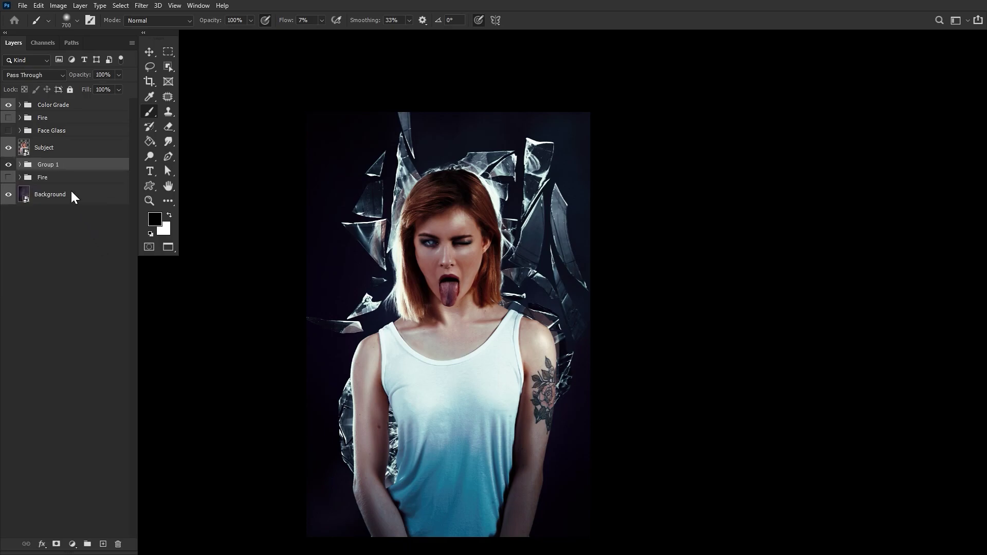
{"action": "double_click", "coordinate": [44, 164]}
{"action": "type", "text": "c"}
{"action": "key", "text": "Return"}
{"action": "left_click", "coordinate": [8, 166]}
{"action": "left_click", "coordinate": [7, 166]}
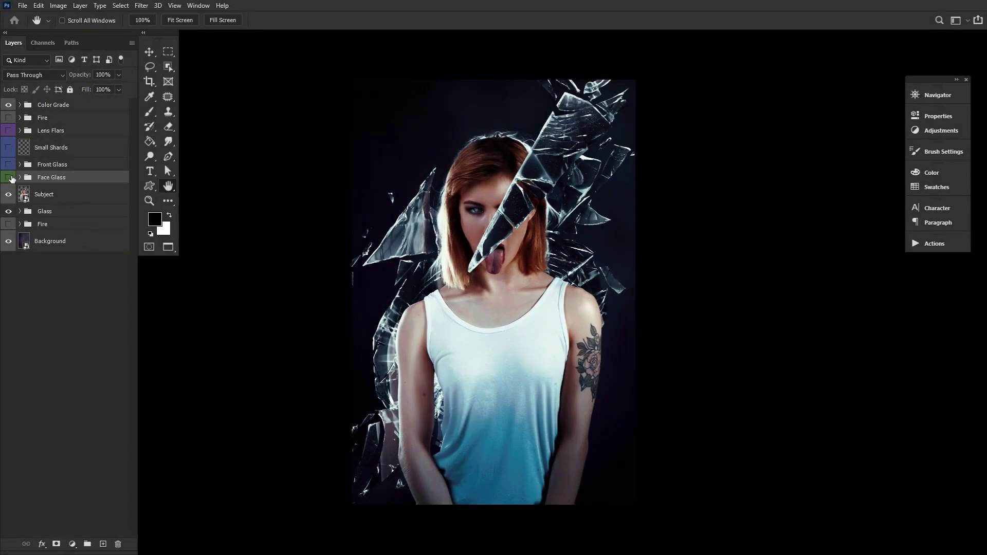
- Show and expand the Face Glass group, leaving only its Glass layer visible
{"action": "left_click", "coordinate": [9, 177]}
{"action": "left_click", "coordinate": [20, 177]}
{"action": "left_click_drag", "start_coordinate": [8, 194], "coordinate": [13, 261]}
{"action": "left_click", "coordinate": [13, 259]}
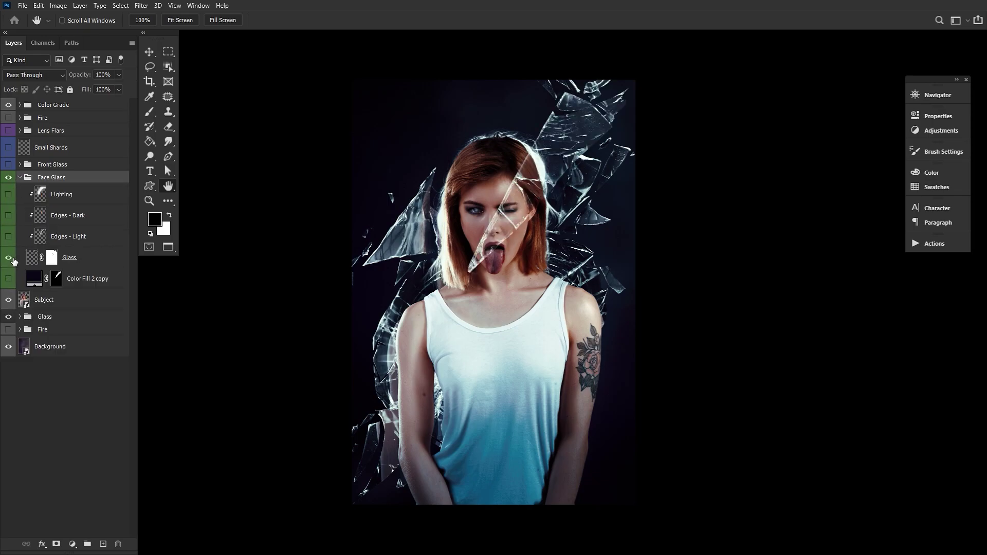
- Compare the face shard with its Glass layer mask disabled and enabled
{"action": "left_click", "coordinate": [54, 257]}
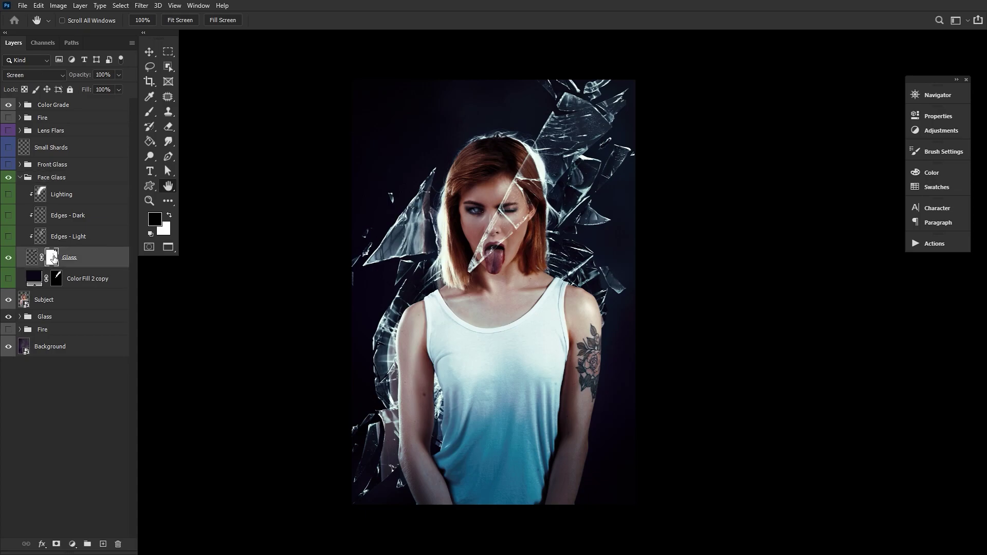
{"action": "left_click", "coordinate": [54, 257], "text": "shift"}
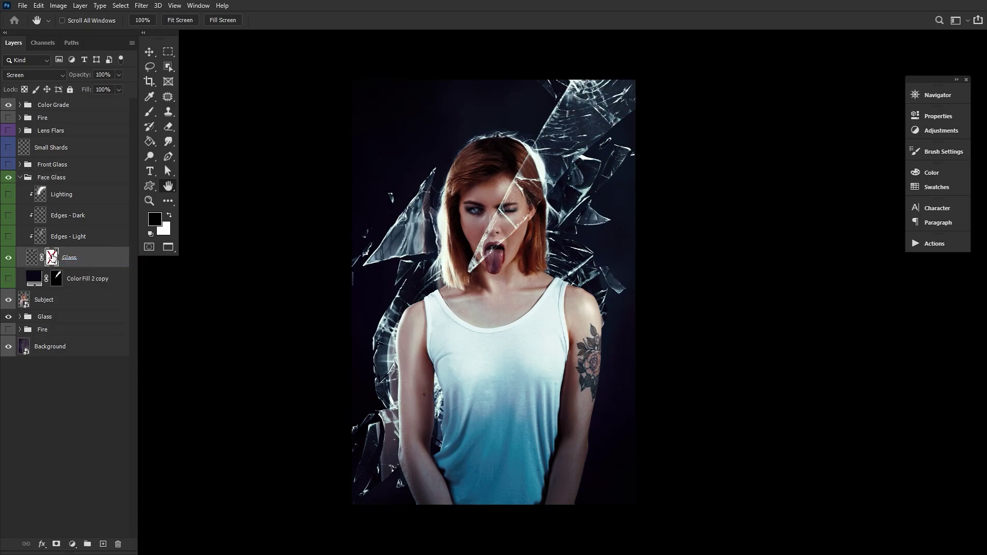
{"action": "right_click", "coordinate": [54, 257]}
{"action": "left_click", "coordinate": [54, 267]}
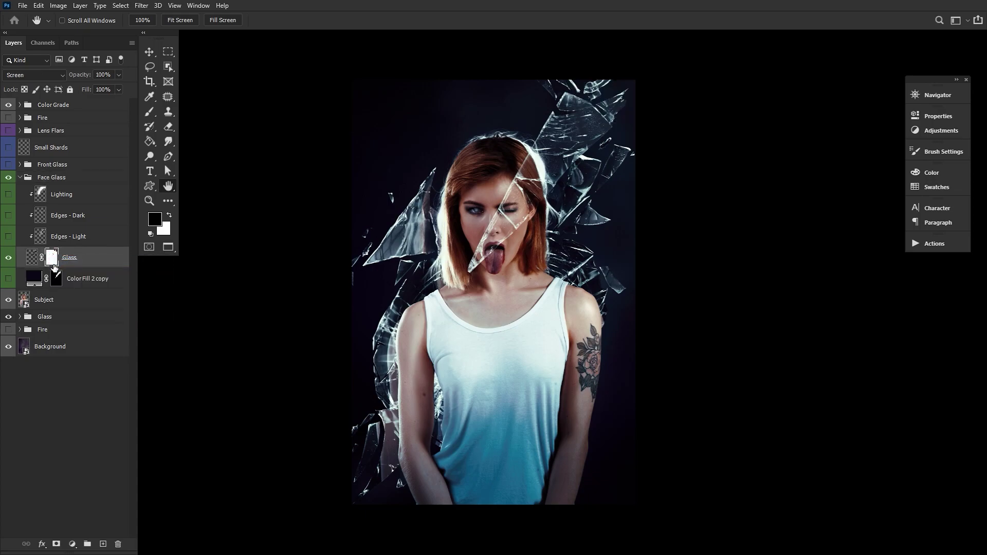
- Show the Color Fill 2 copy, Edges - Light, Edges - Dark and Lighting layers of the Face Glass group
{"action": "left_click", "coordinate": [8, 279]}
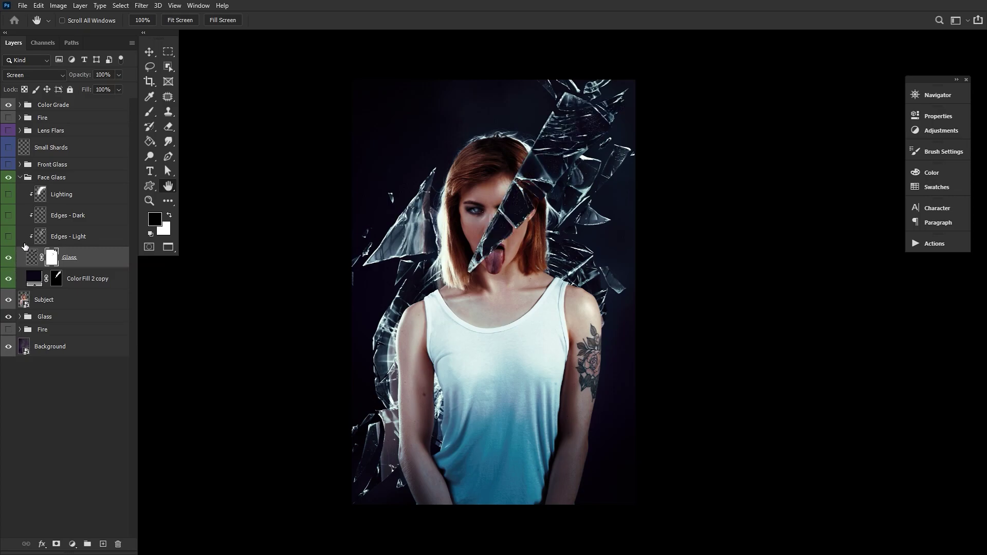
{"action": "left_click_drag", "start_coordinate": [11, 238], "coordinate": [11, 219]}
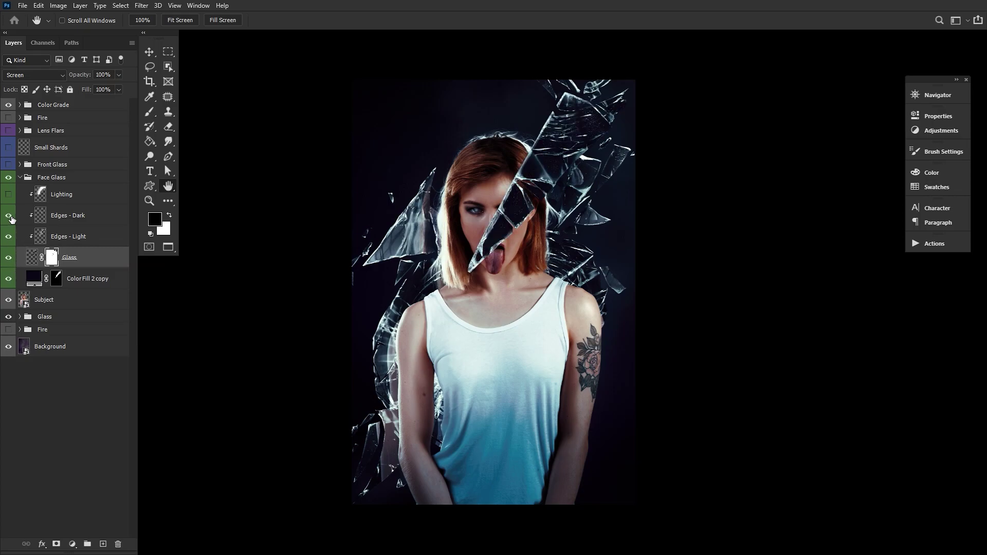
{"action": "left_click", "coordinate": [96, 217]}
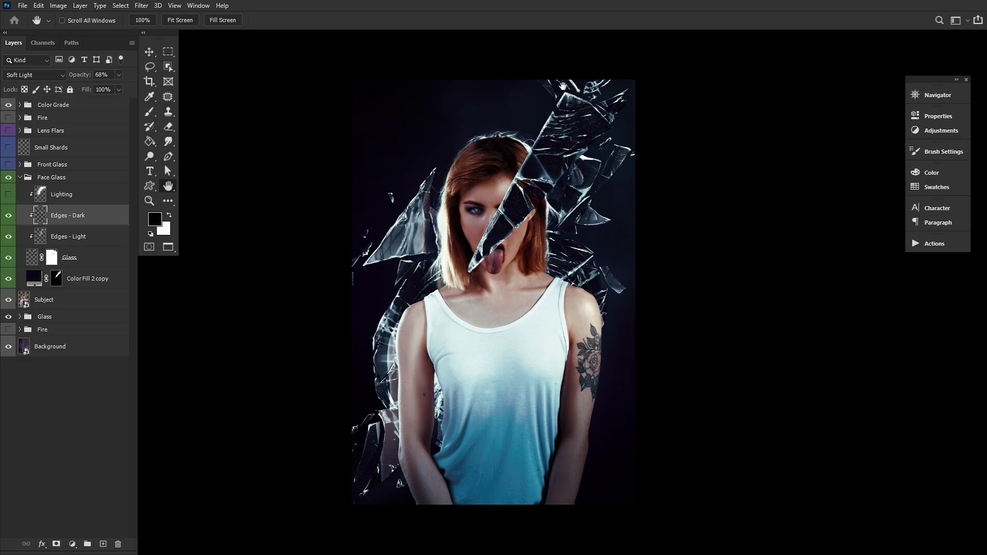
{"action": "left_click", "coordinate": [8, 194]}
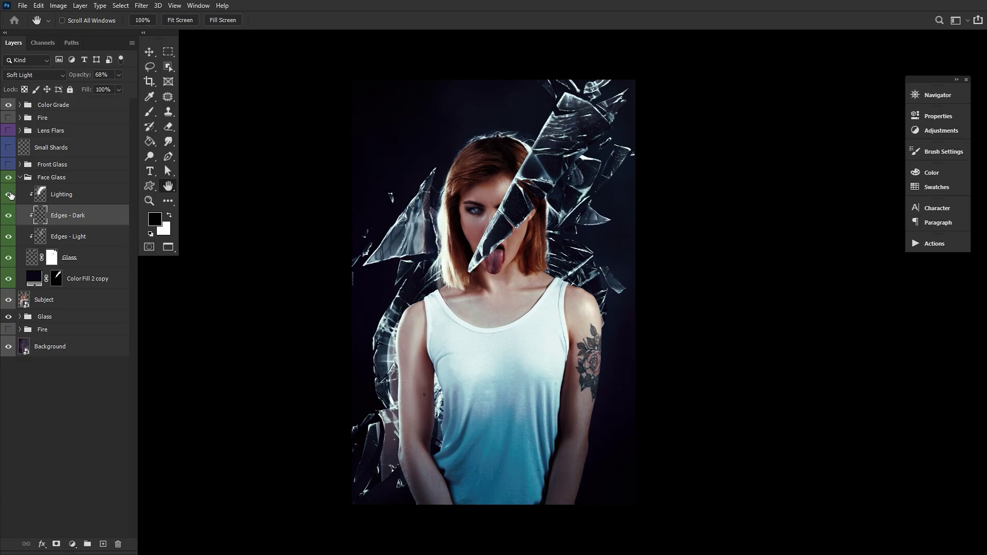
{"action": "left_click", "coordinate": [9, 194]}
{"action": "left_click", "coordinate": [9, 195]}
- Duplicate the Subject layer as a clipped layer above Edges - Light in the Face Glass group, with Lighten blending and 73% opacity
{"action": "left_click", "coordinate": [95, 237]}
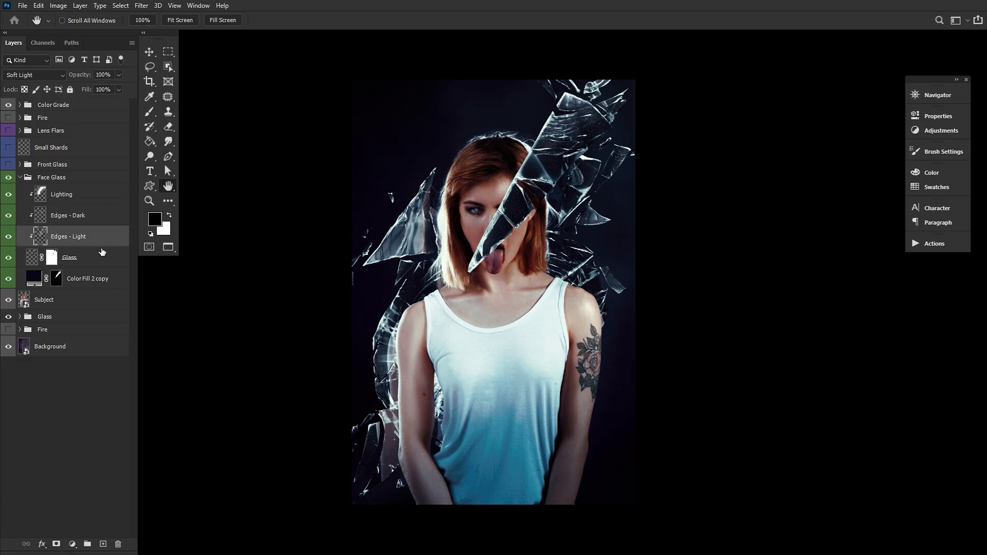
{"action": "left_click", "coordinate": [59, 302]}
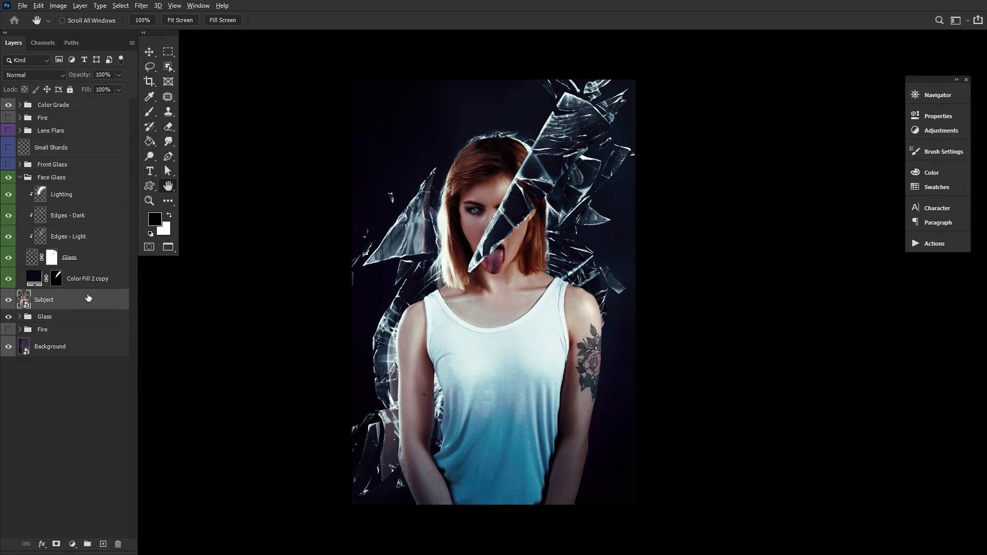
{"action": "left_click_drag", "start_coordinate": [86, 298], "coordinate": [90, 235]}
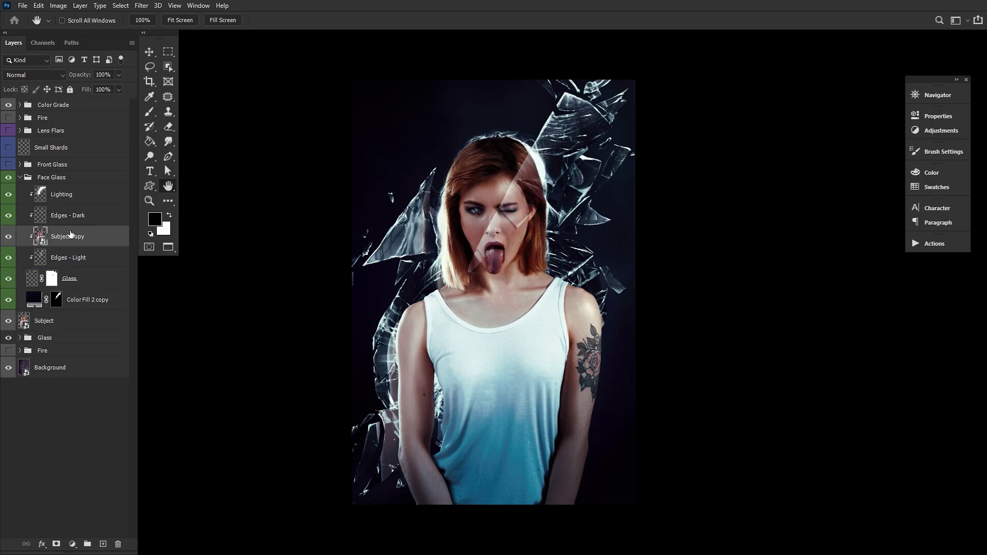
{"action": "left_click", "coordinate": [46, 75]}
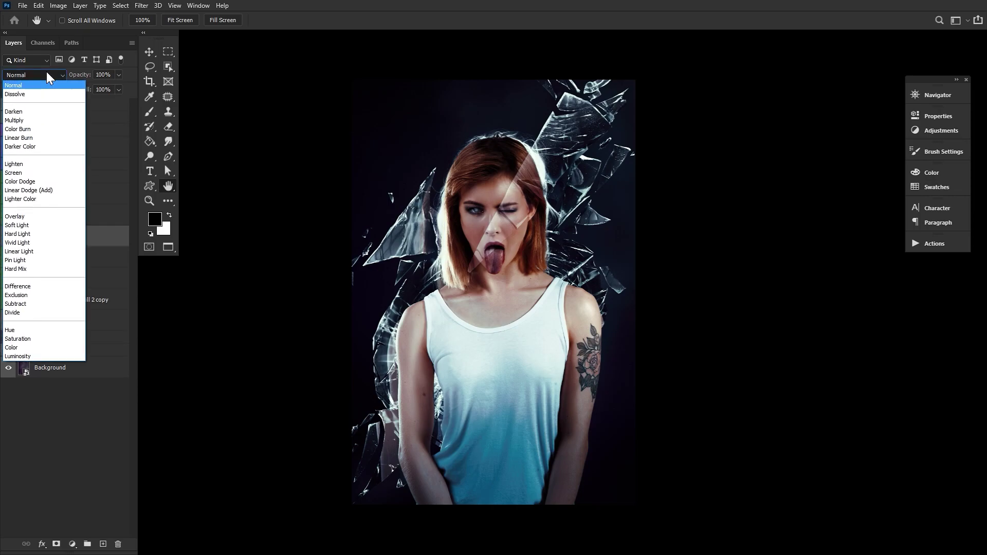
{"action": "left_click", "coordinate": [27, 165]}
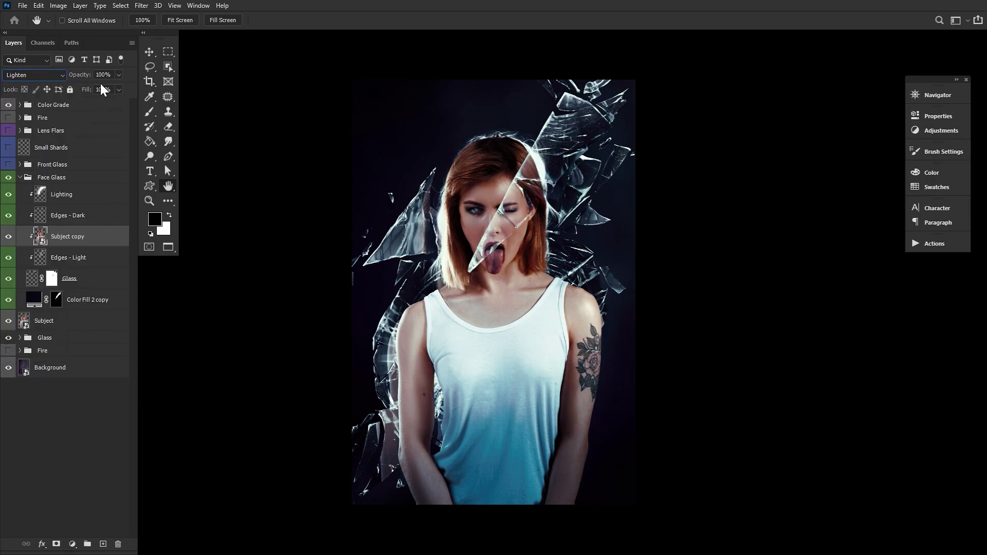
{"action": "mouse_move", "coordinate": [86, 75]}
{"action": "left_mouse_down"}
{"action": "mouse_move", "coordinate": [60, 75]}
{"action": "mouse_move", "coordinate": [71, 76]}
{"action": "left_mouse_up"}
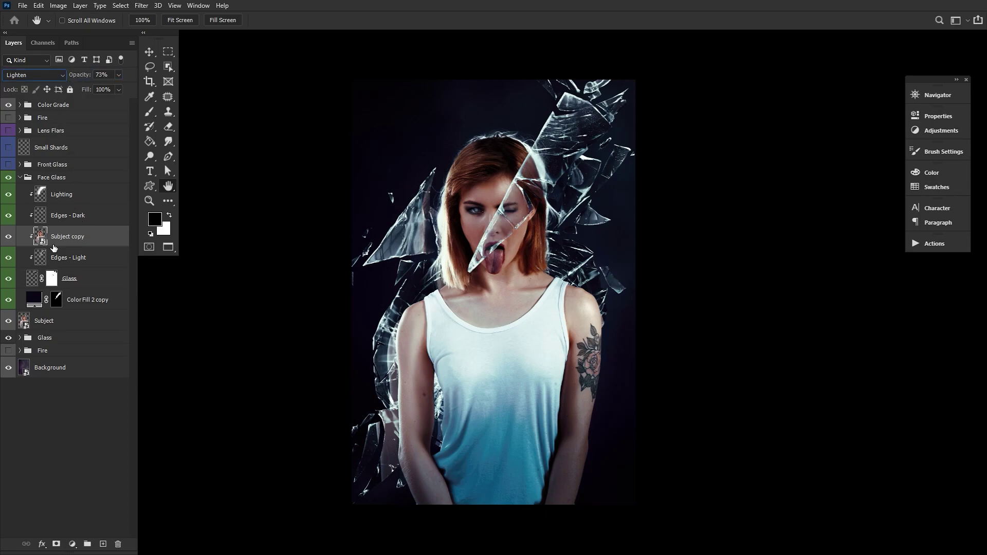
- Scale the clipped Subject copy to 101.62% so the face seen through the large shard is slightly offset
{"action": "left_click", "coordinate": [14, 241]}
{"action": "left_click", "coordinate": [16, 239]}
{"action": "mouse_move", "coordinate": [86, 236]}
{"action": "left_mouse_down"}
{"action": "mouse_move", "coordinate": [94, 212]}
{"action": "mouse_move", "coordinate": [91, 247]}
{"action": "left_mouse_up"}
{"action": "left_click", "coordinate": [153, 54]}
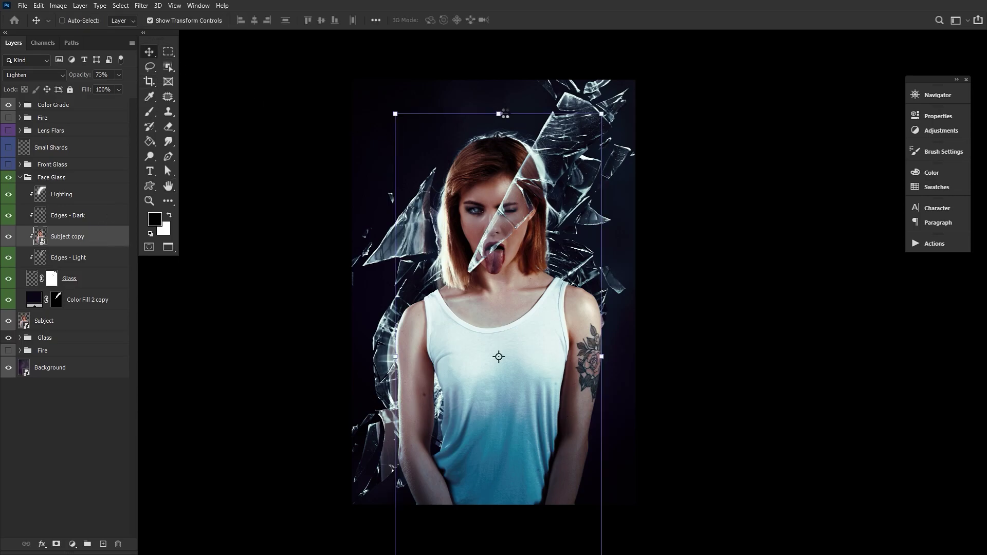
{"action": "left_click_drag", "start_coordinate": [504, 113], "coordinate": [501, 102]}
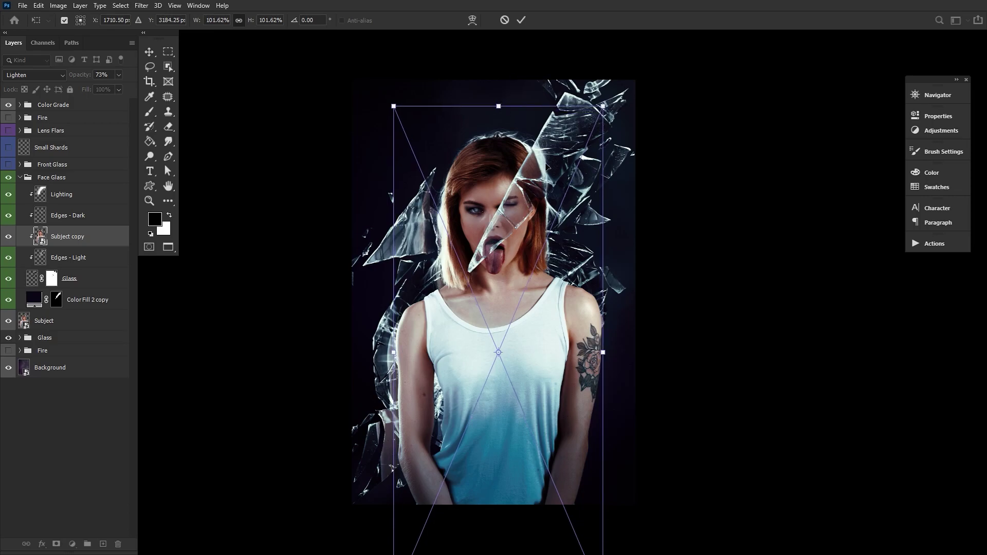
{"action": "left_click", "coordinate": [521, 20]}
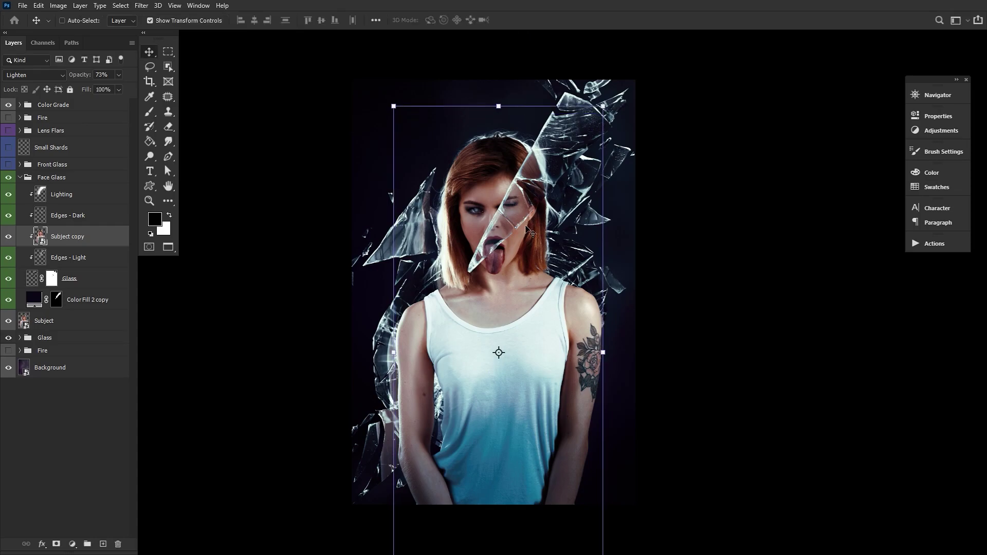
- Nudge the clipped Subject copy a few pixels right and down to offset the face inside the large shard
{"action": "key", "text": "Right"}
{"action": "key", "text": "Right"}
{"action": "key", "text": "Right"}
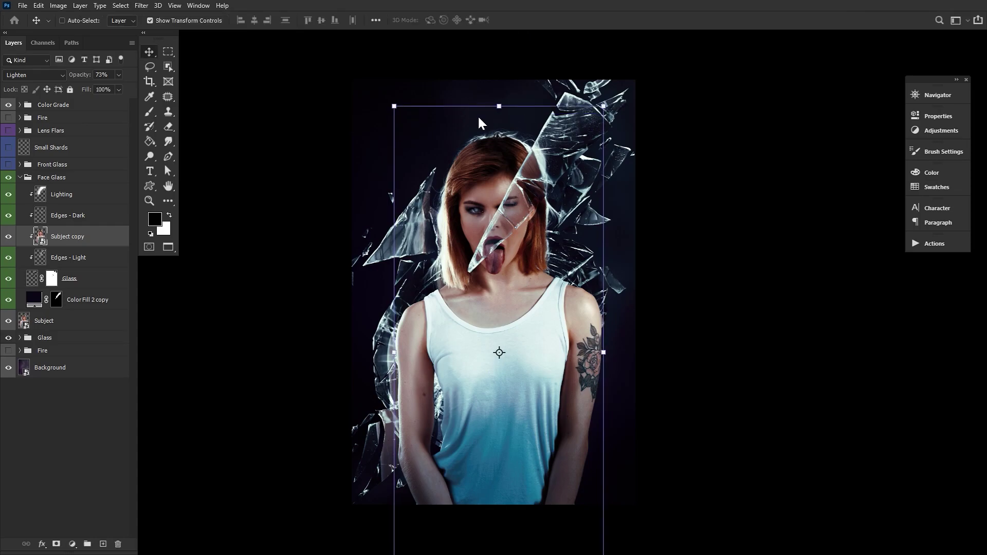
{"action": "key", "text": "Down"}
{"action": "key", "text": "Down"}
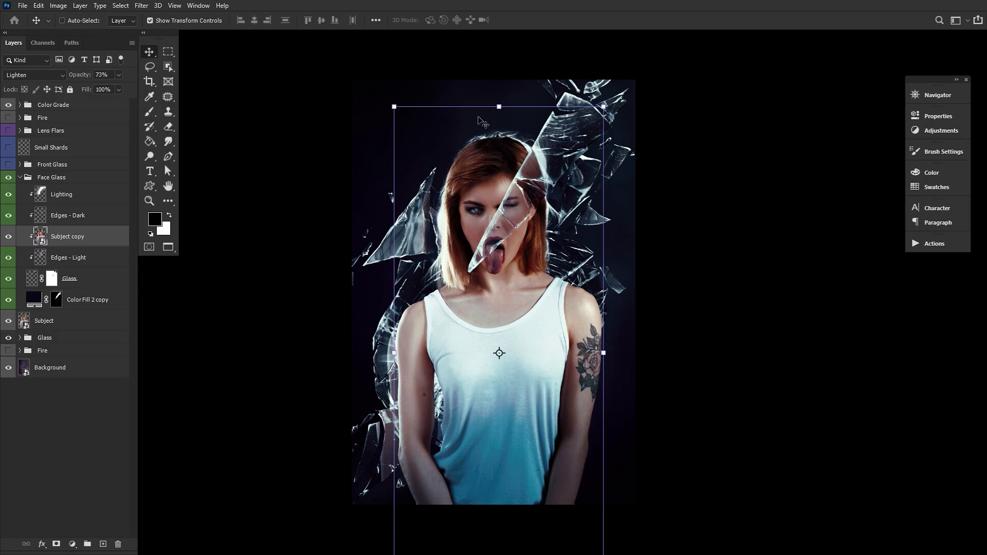
{"action": "key", "text": "Down"}
{"action": "key", "text": "Up"}
{"action": "left_click_drag", "start_coordinate": [78, 80], "coordinate": [263, 97]}
- Create a blank layer above Small Shards
{"action": "left_click", "coordinate": [21, 178]}
{"action": "left_click", "coordinate": [72, 158]}
{"action": "key", "text": "ctrl+shift+alt+n"}
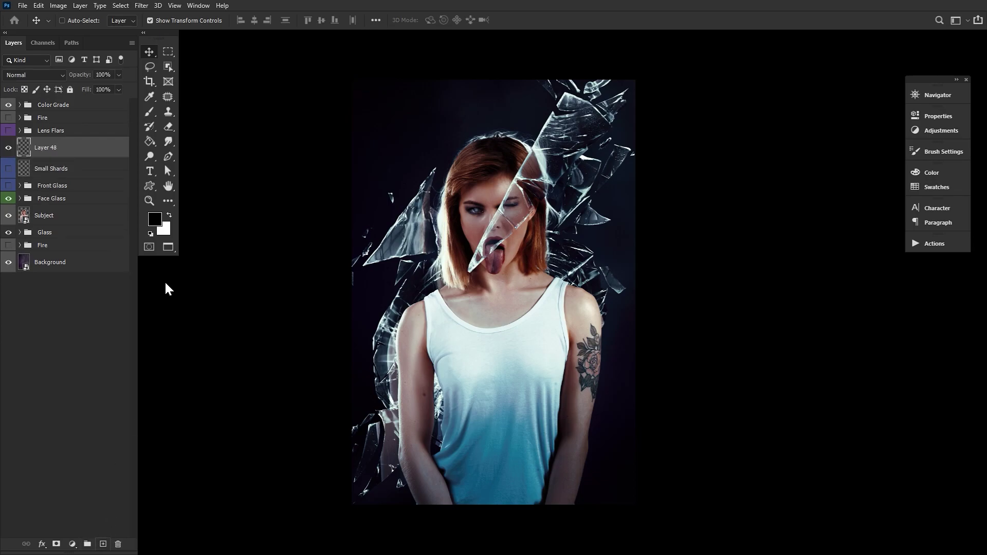
{"action": "left_click", "coordinate": [149, 200]}
{"action": "left_click", "coordinate": [495, 134]}
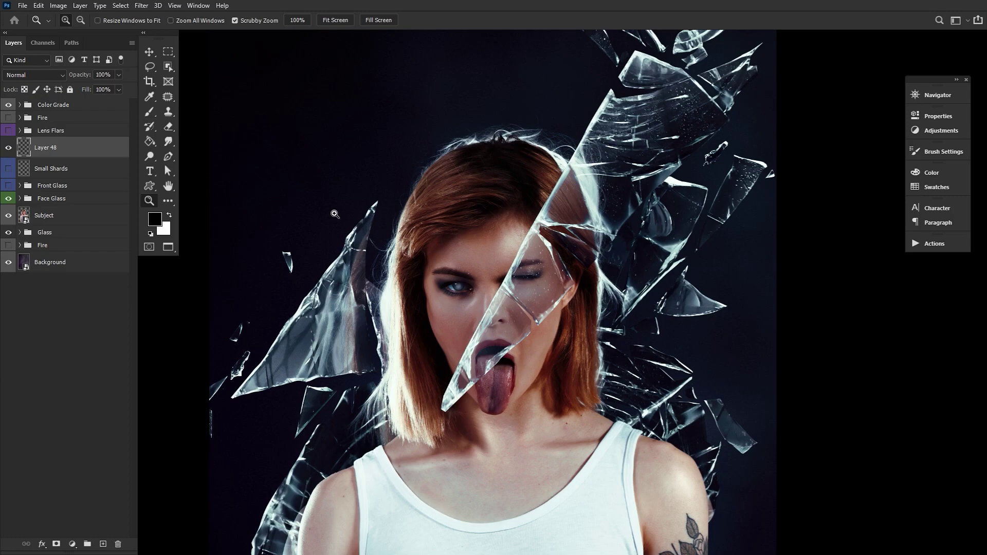
- Activate the 800 px shard brush with white as the foreground colour, and show the Small Shards layer
{"action": "left_click", "coordinate": [149, 112]}
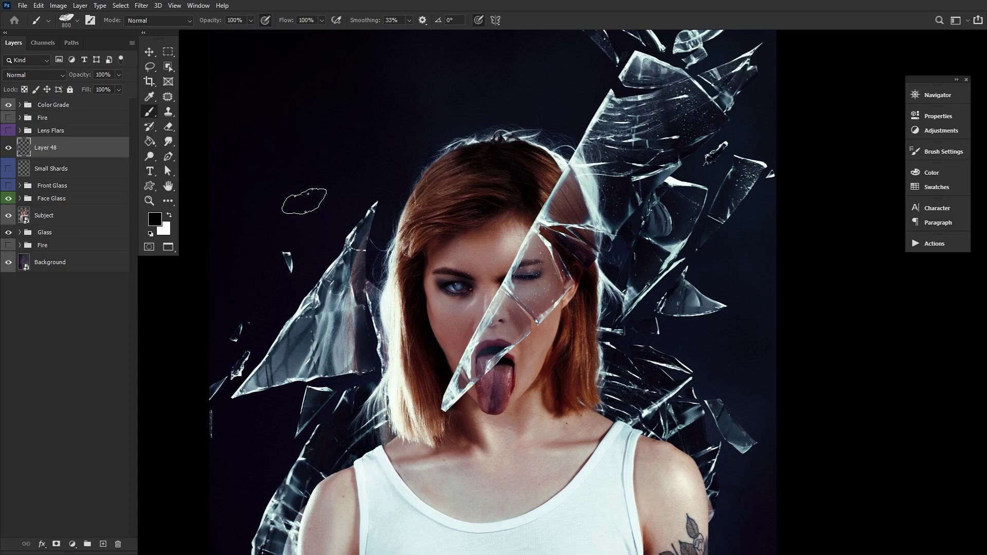
{"action": "left_click", "coordinate": [11, 170]}
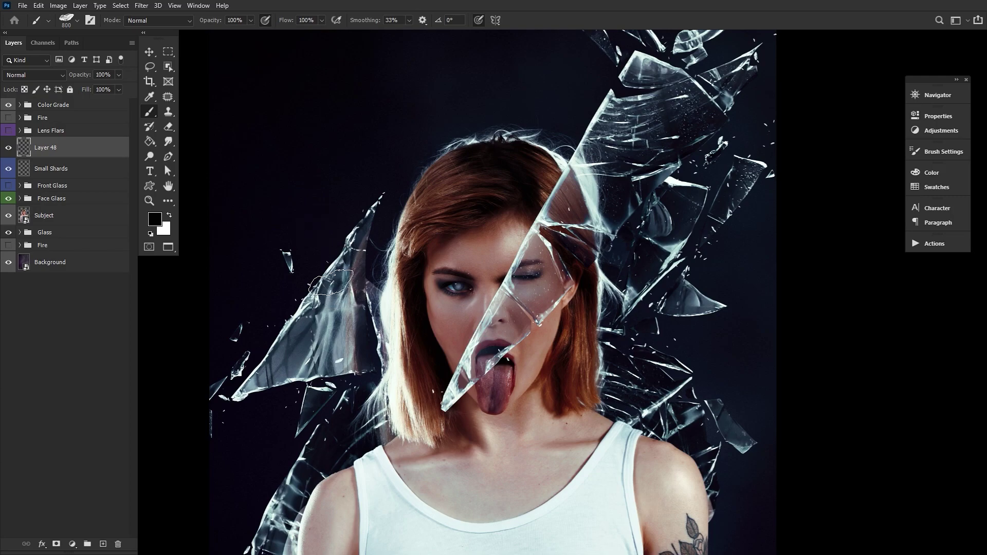
{"action": "left_click_drag", "start_coordinate": [397, 269], "coordinate": [412, 311]}
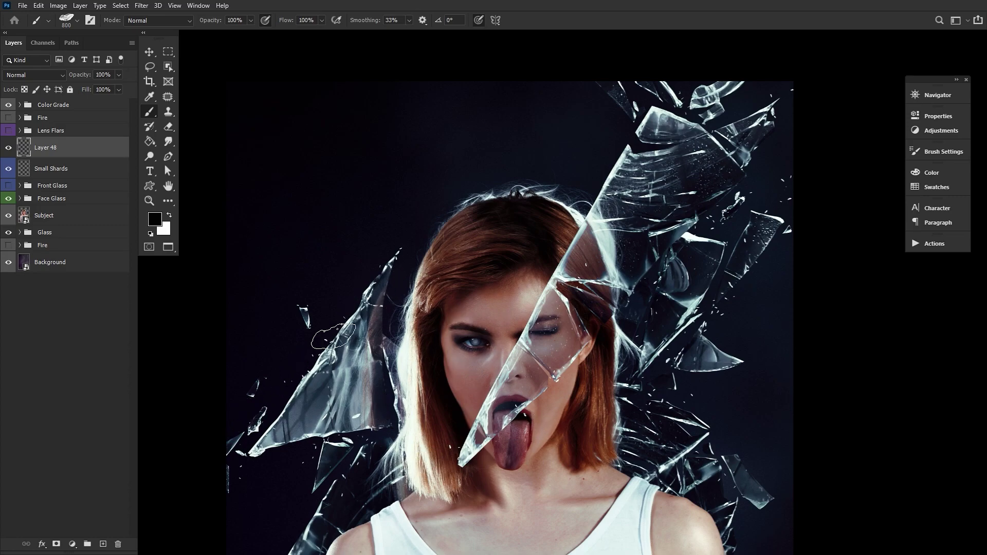
{"action": "mouse_move", "coordinate": [314, 223]}
{"action": "left_mouse_down"}
{"action": "mouse_move", "coordinate": [345, 263]}
{"action": "mouse_move", "coordinate": [332, 224]}
{"action": "left_mouse_up"}
{"action": "left_click", "coordinate": [169, 216]}
{"action": "left_click", "coordinate": [302, 202]}
{"action": "left_click", "coordinate": [393, 173]}
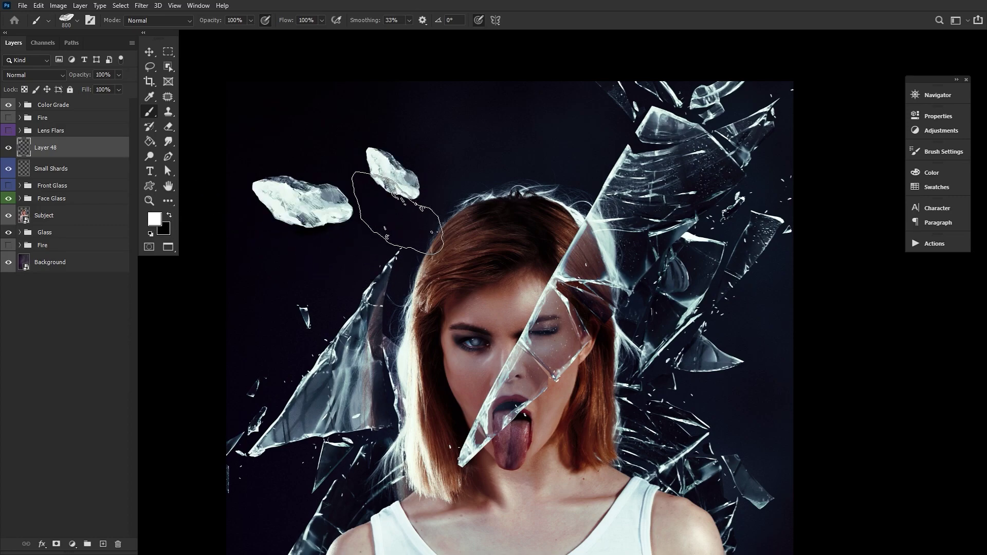
{"action": "key", "text": "ctrl+z"}
{"action": "key", "text": "ctrl+z"}
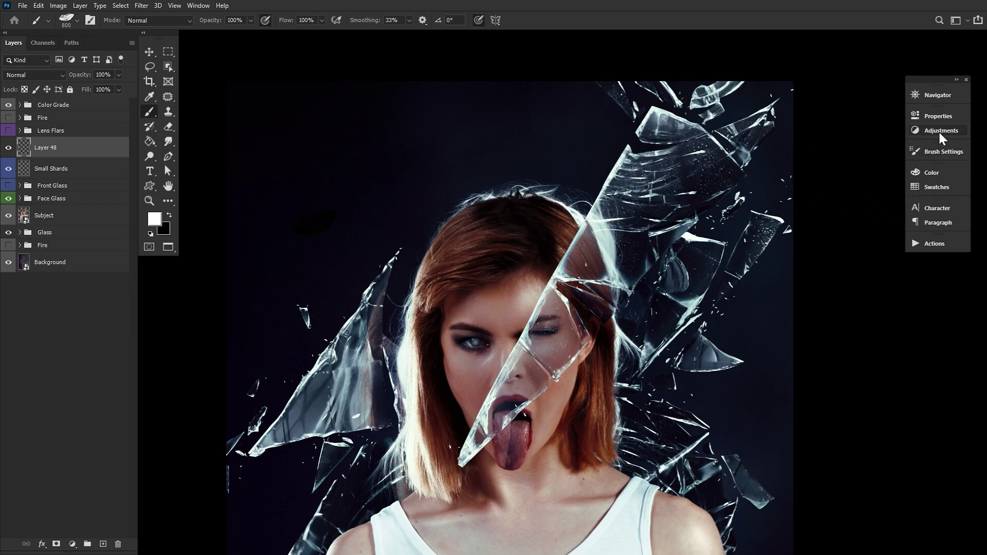
- Set the shard brush tip's spacing to 1000%
{"action": "left_click", "coordinate": [938, 151]}
{"action": "left_click", "coordinate": [740, 184]}
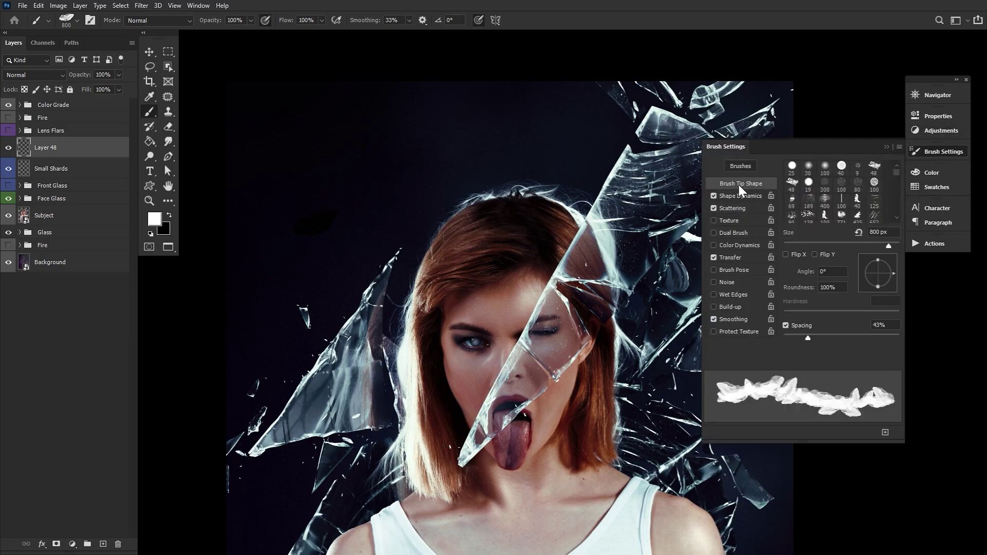
{"action": "left_click_drag", "start_coordinate": [825, 338], "coordinate": [905, 336]}
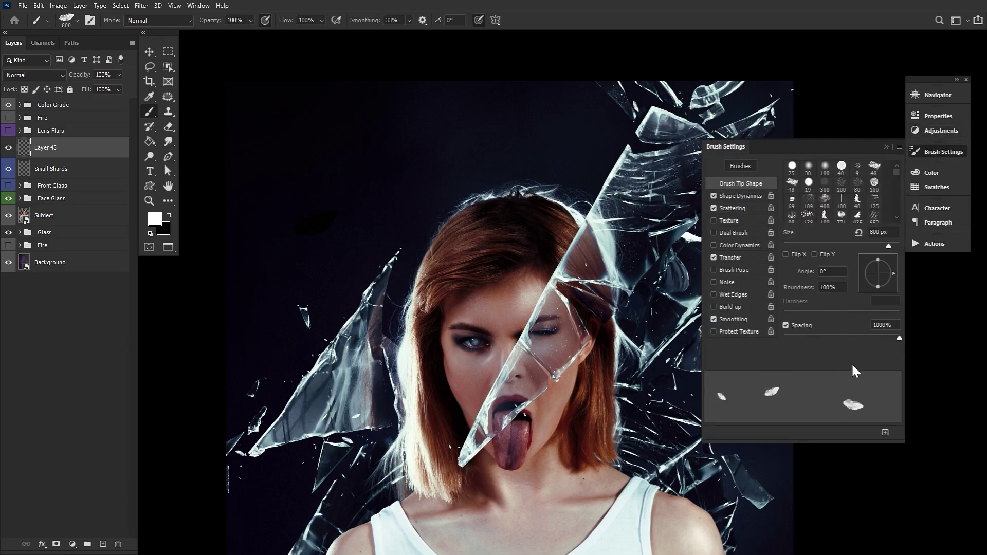
- Set the brush's Shape Dynamics to 50% size jitter, 100% angle jitter and about 77% roundness jitter
{"action": "left_click", "coordinate": [735, 196]}
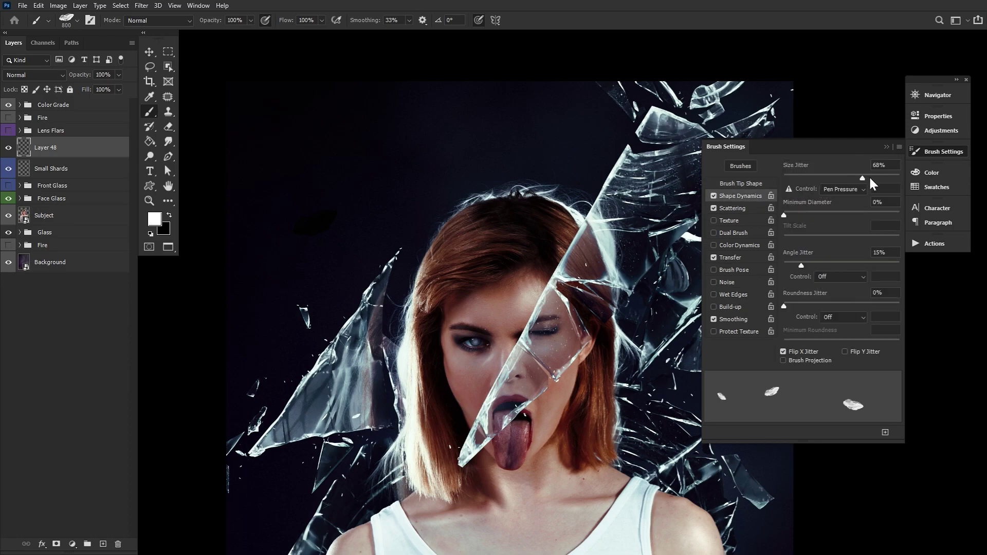
{"action": "mouse_move", "coordinate": [871, 178]}
{"action": "left_mouse_down"}
{"action": "mouse_move", "coordinate": [908, 179]}
{"action": "mouse_move", "coordinate": [842, 179]}
{"action": "left_mouse_up"}
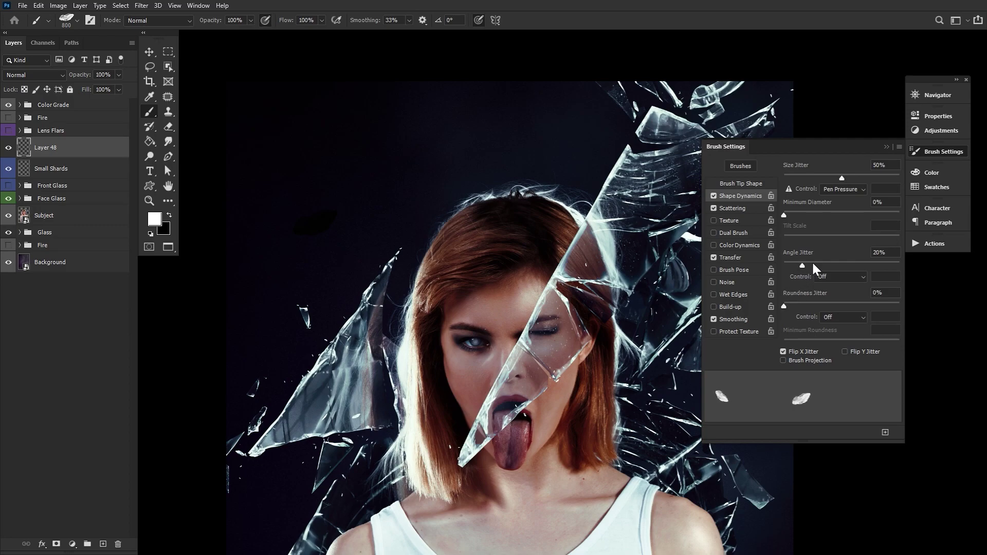
{"action": "left_click_drag", "start_coordinate": [812, 263], "coordinate": [923, 266]}
{"action": "left_click_drag", "start_coordinate": [782, 306], "coordinate": [871, 308]}
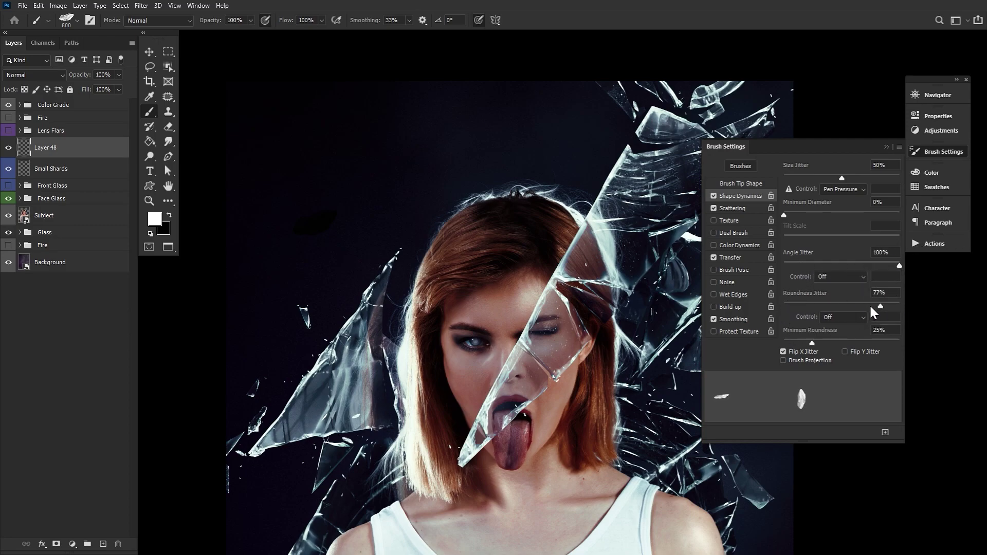
- Raise the brush's scatter to about 569%
{"action": "left_click", "coordinate": [732, 207]}
{"action": "left_click_drag", "start_coordinate": [805, 177], "coordinate": [830, 179]}
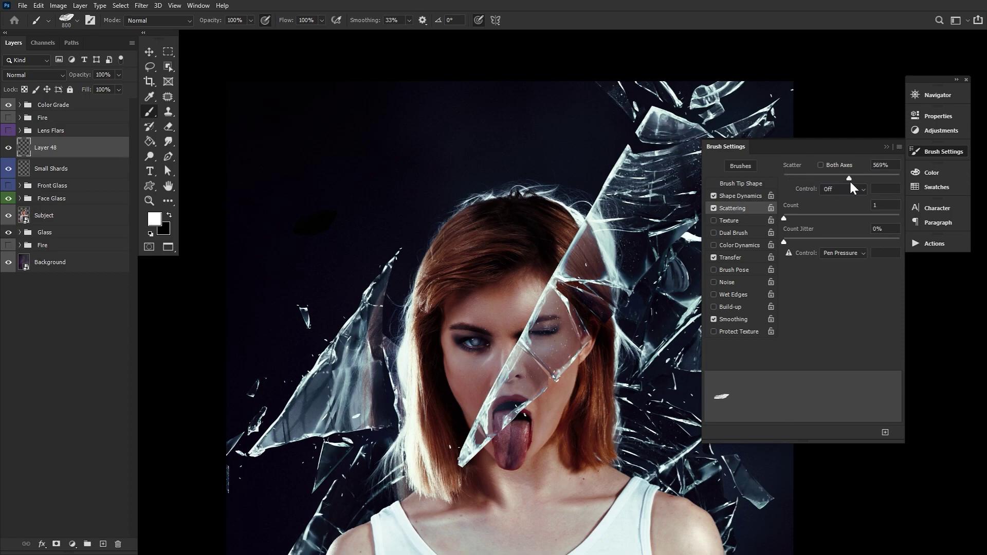
{"action": "left_click", "coordinate": [936, 151]}
- Reduce the brush to about 80 px and paint small white fragments around the tip of the shard beside the hair
{"action": "key", "text": "bracketleft"}
{"action": "key", "text": "bracketleft"}
{"action": "key", "text": "bracketleft"}
{"action": "key", "text": "bracketleft"}
{"action": "key", "text": "bracketleft"}
{"action": "key", "text": "bracketleft"}
{"action": "key", "text": "bracketleft"}
{"action": "key", "text": "bracketleft"}
{"action": "key", "text": "bracketleft"}
{"action": "key", "text": "bracketleft"}
{"action": "key", "text": "bracketleft"}
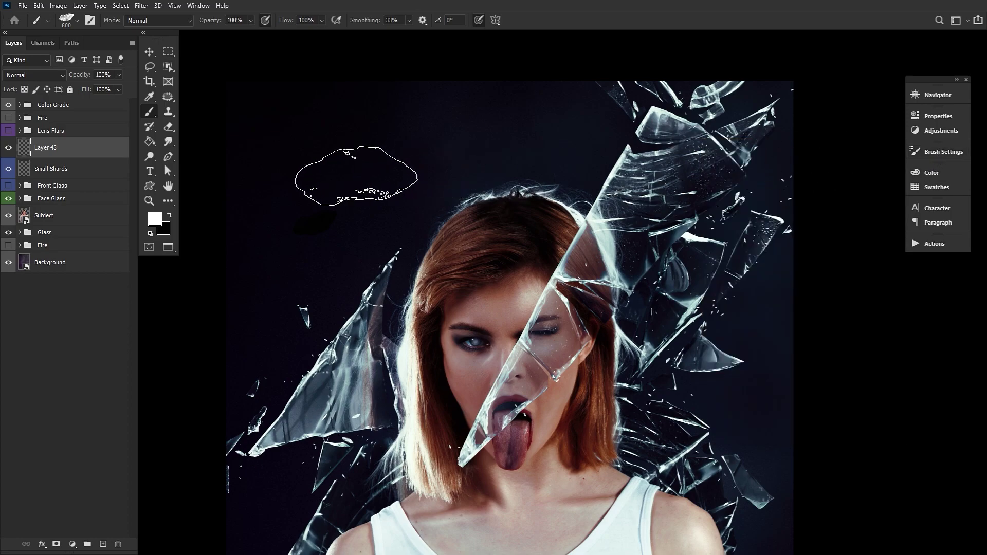
{"action": "key", "text": "bracketleft"}
{"action": "key", "text": "bracketleft"}
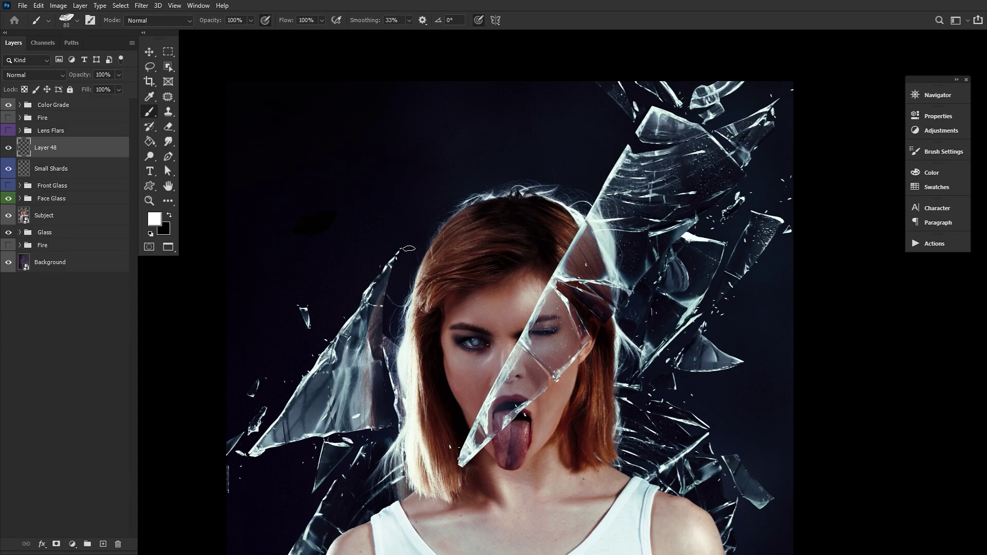
{"action": "left_click", "coordinate": [414, 250]}
{"action": "mouse_move", "coordinate": [642, 360]}
{"action": "left_mouse_down"}
{"action": "mouse_move", "coordinate": [367, 293]}
{"action": "mouse_move", "coordinate": [367, 243]}
{"action": "left_mouse_up"}
{"action": "left_click_drag", "start_coordinate": [468, 250], "coordinate": [561, 381]}
- Paint more small fragments around the shards on both sides of the head, varying the brush between about 30 and 60 px
{"action": "key", "text": "bracketright"}
{"action": "key", "text": "bracketright"}
{"action": "key", "text": "bracketright"}
{"action": "key", "text": "bracketright"}
{"action": "left_click", "coordinate": [559, 381]}
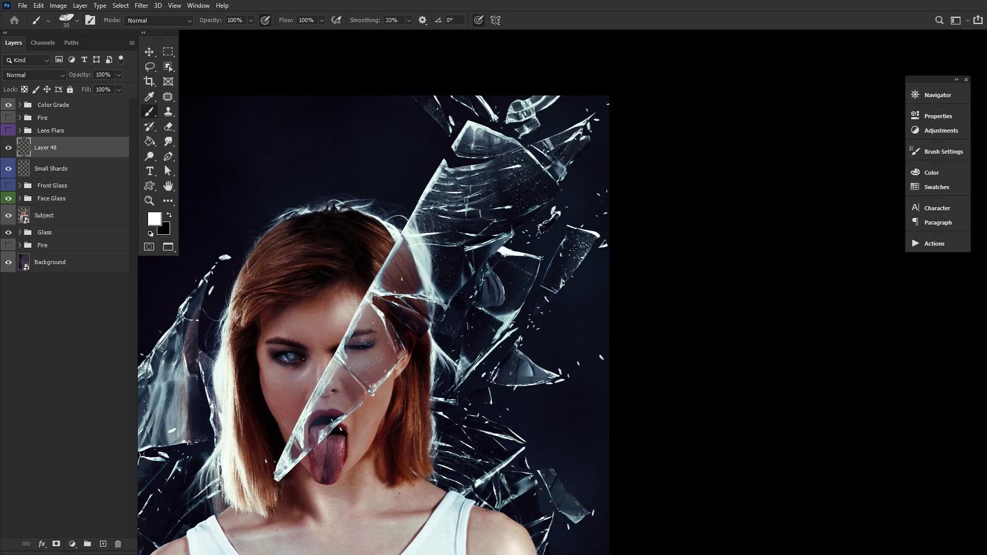
{"action": "left_click", "coordinate": [570, 377]}
{"action": "mouse_move", "coordinate": [274, 441]}
{"action": "left_mouse_down"}
{"action": "mouse_move", "coordinate": [486, 415]}
{"action": "mouse_move", "coordinate": [566, 320]}
{"action": "left_mouse_up"}
{"action": "key", "text": "bracketright"}
{"action": "key", "text": "bracketright"}
{"action": "key", "text": "bracketright"}
{"action": "left_click", "coordinate": [417, 386]}
{"action": "left_click", "coordinate": [415, 397]}
{"action": "left_click_drag", "start_coordinate": [438, 274], "coordinate": [335, 456]}
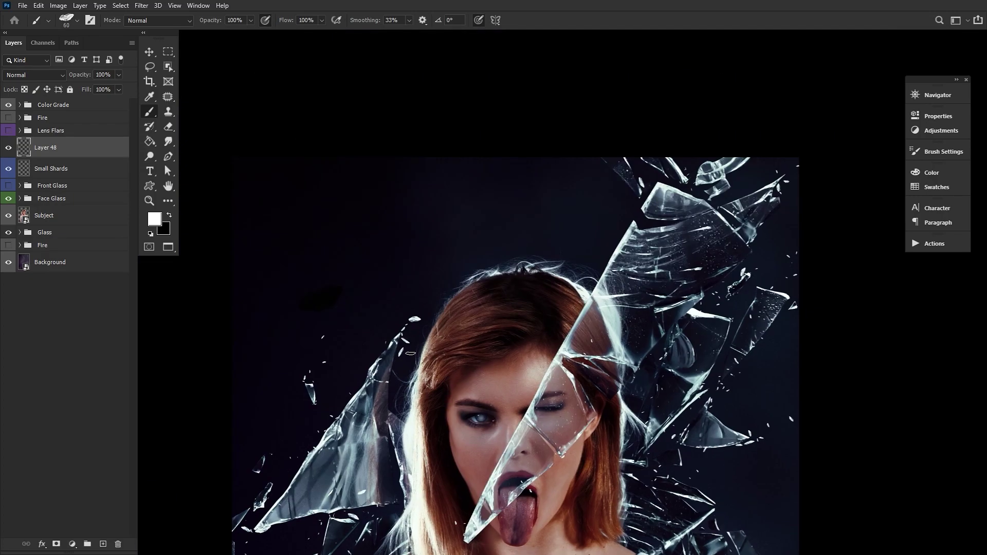
- Paint tiny fragments around the shards in the image's upper right with a 20 px brush, and compare the painted layer hidden and shown
{"action": "scroll", "coordinate": [410, 353], "scroll_direction": "up", "scroll_amount": 5}
{"action": "scroll", "coordinate": [516, 417], "scroll_direction": "right", "scroll_amount": 4}
{"action": "left_click", "coordinate": [506, 355]}
{"action": "key", "text": "bracketright"}
{"action": "key", "text": "bracketright"}
{"action": "key", "text": "bracketright"}
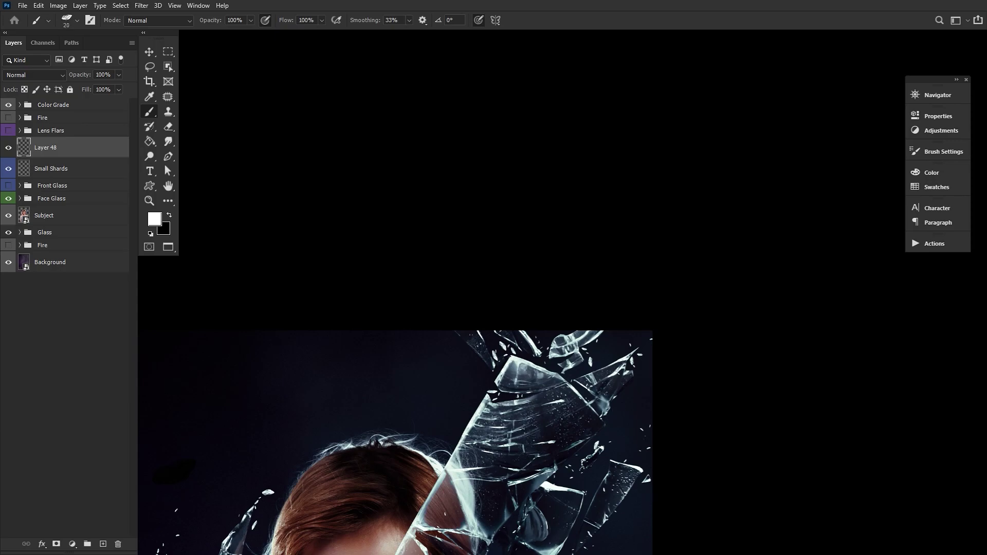
{"action": "left_click_drag", "start_coordinate": [388, 509], "coordinate": [547, 280]}
{"action": "left_click", "coordinate": [474, 272], "text": "alt"}
{"action": "left_click_drag", "start_coordinate": [473, 272], "coordinate": [440, 160]}
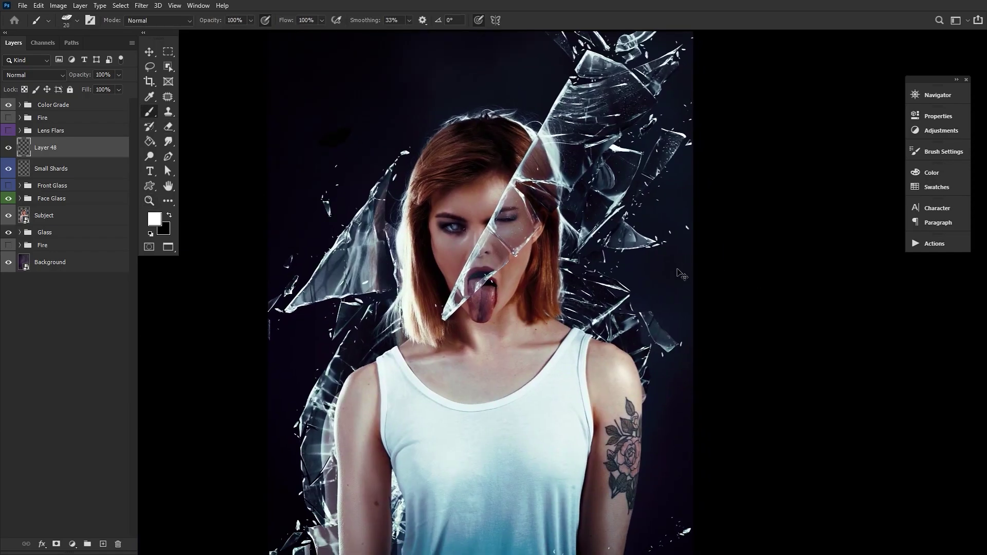
{"action": "left_click", "coordinate": [9, 149]}
{"action": "left_click", "coordinate": [9, 148]}
- Show the Front Glass group and check its Layer 25 copy 3 layer hidden and shown
{"action": "left_click", "coordinate": [9, 186]}
{"action": "left_click", "coordinate": [42, 186]}
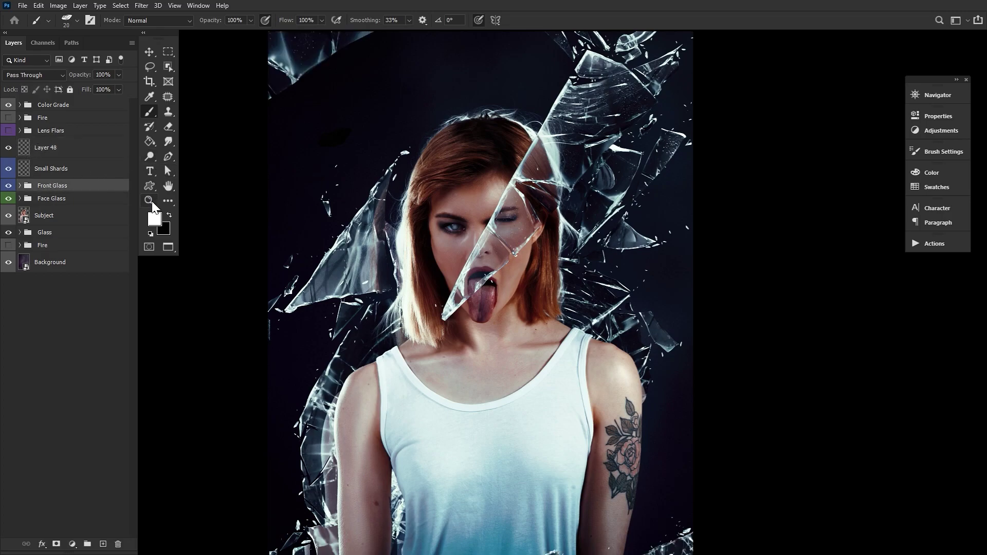
{"action": "left_click", "coordinate": [153, 203]}
{"action": "left_click_drag", "start_coordinate": [401, 214], "coordinate": [383, 223]}
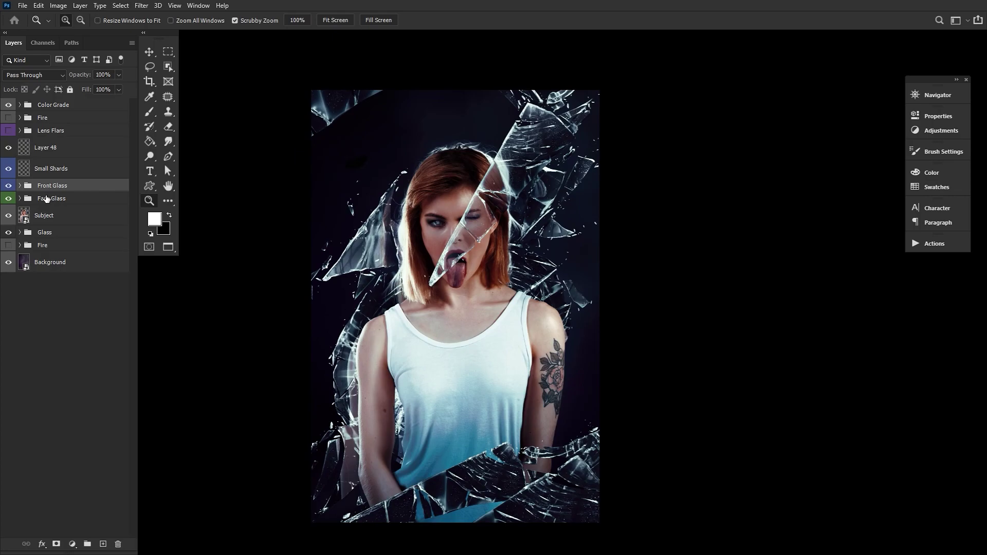
{"action": "left_click", "coordinate": [20, 186]}
{"action": "left_click_drag", "start_coordinate": [10, 204], "coordinate": [8, 234]}
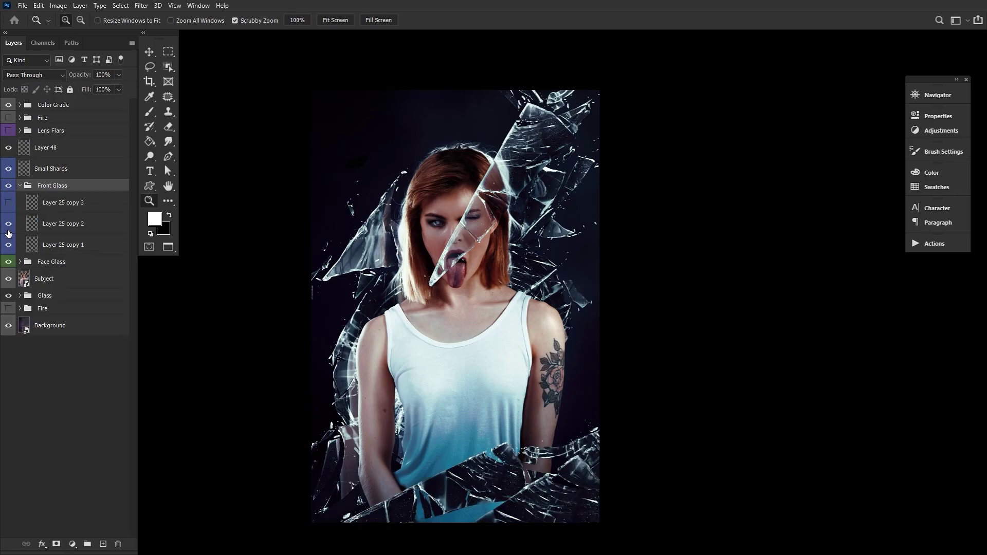
{"action": "left_click", "coordinate": [8, 204]}
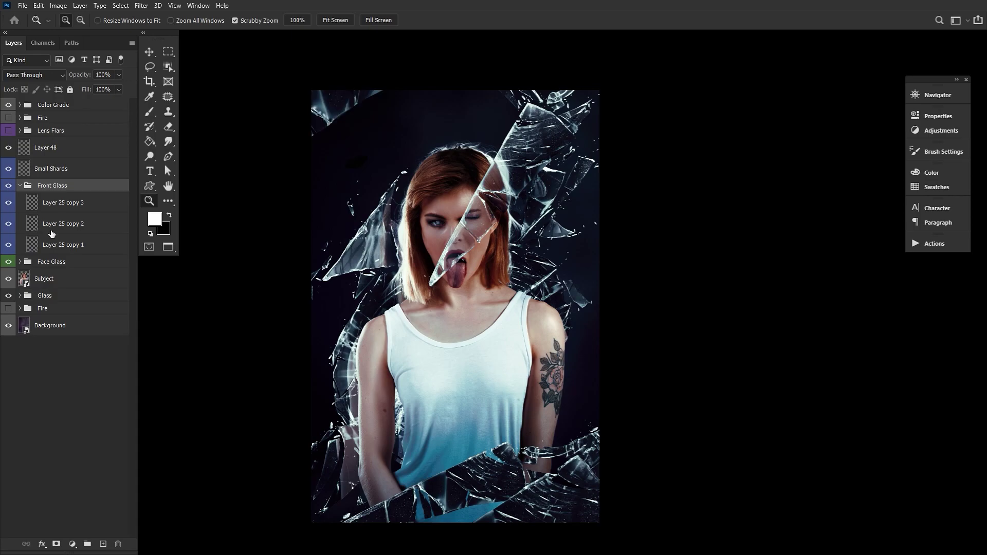
- Apply a 30 px Field Blur to Layer 25 copy 3 in the Front Glass group
{"action": "left_click", "coordinate": [78, 206]}
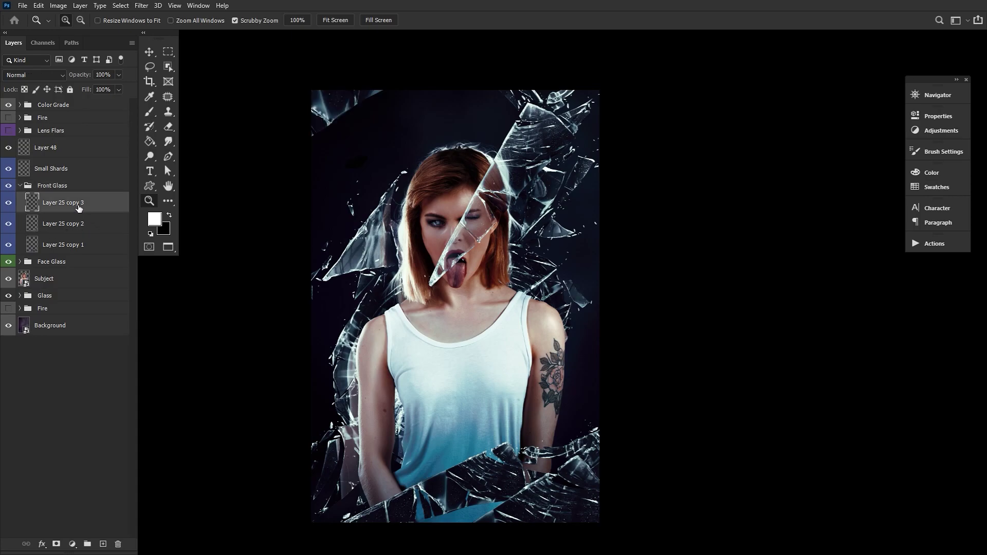
{"action": "left_click", "coordinate": [143, 6]}
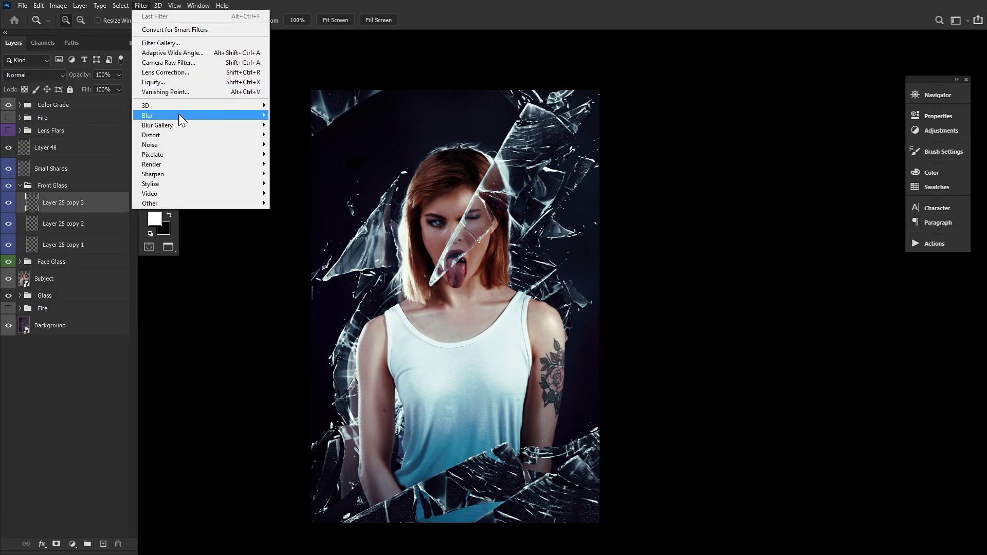
{"action": "mouse_move", "coordinate": [184, 125]}
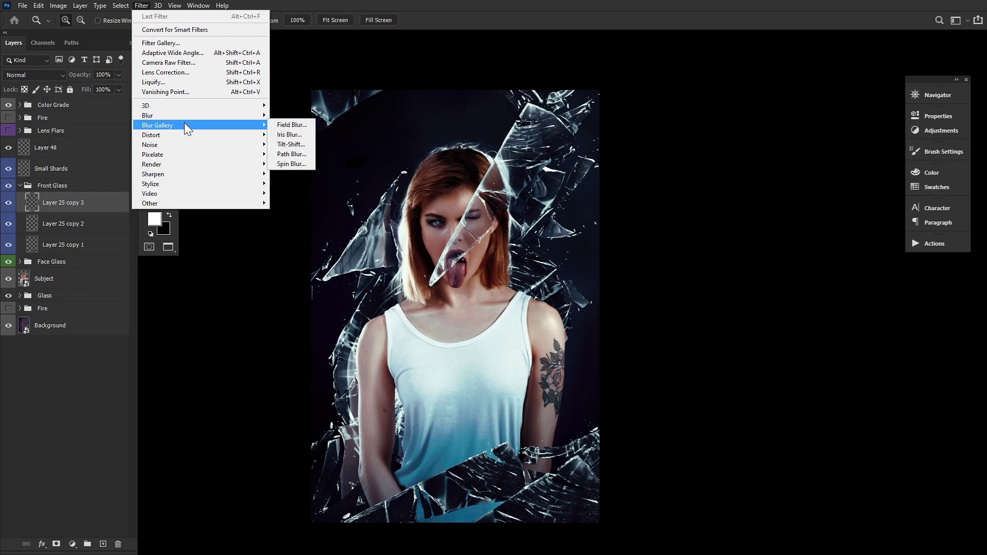
{"action": "left_click", "coordinate": [290, 125]}
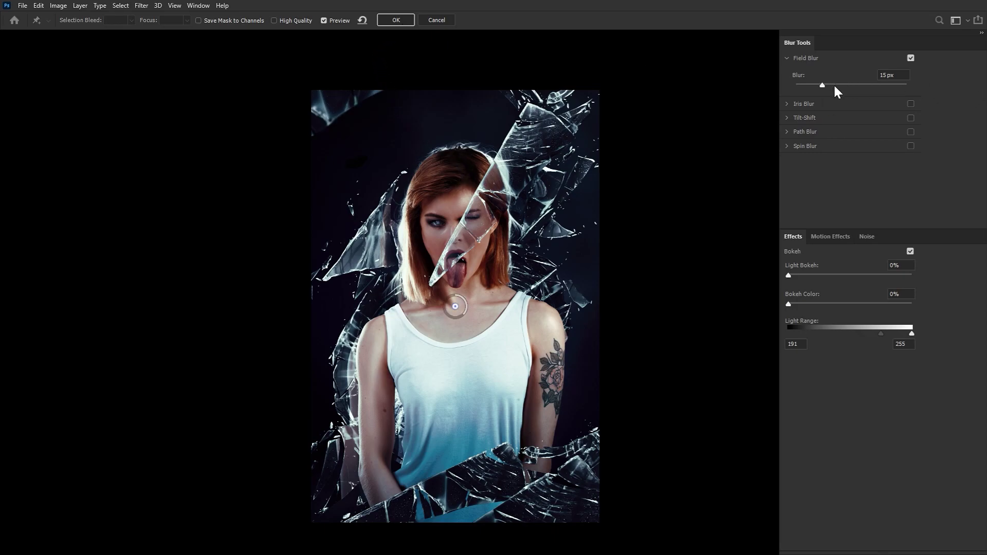
{"action": "left_click", "coordinate": [835, 85]}
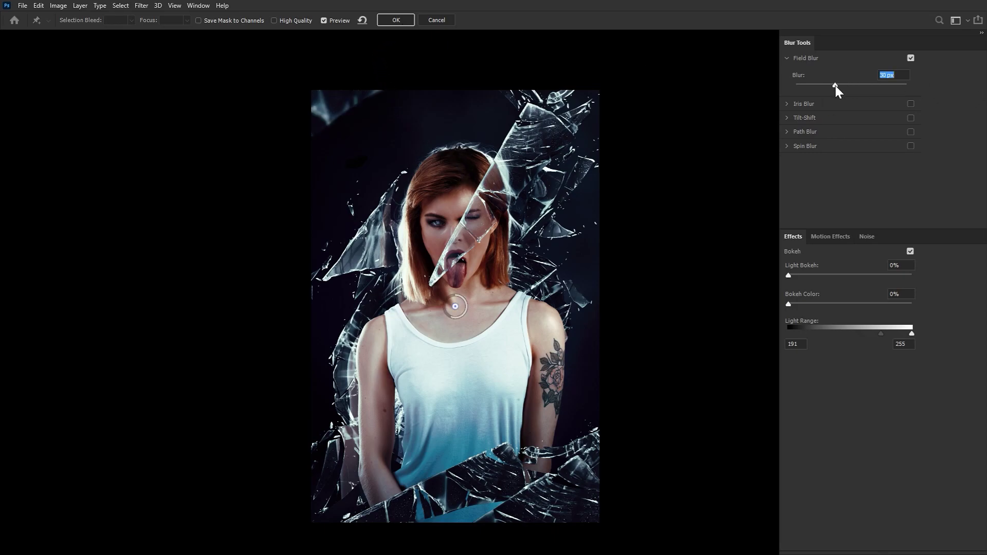
{"action": "left_click", "coordinate": [397, 20]}
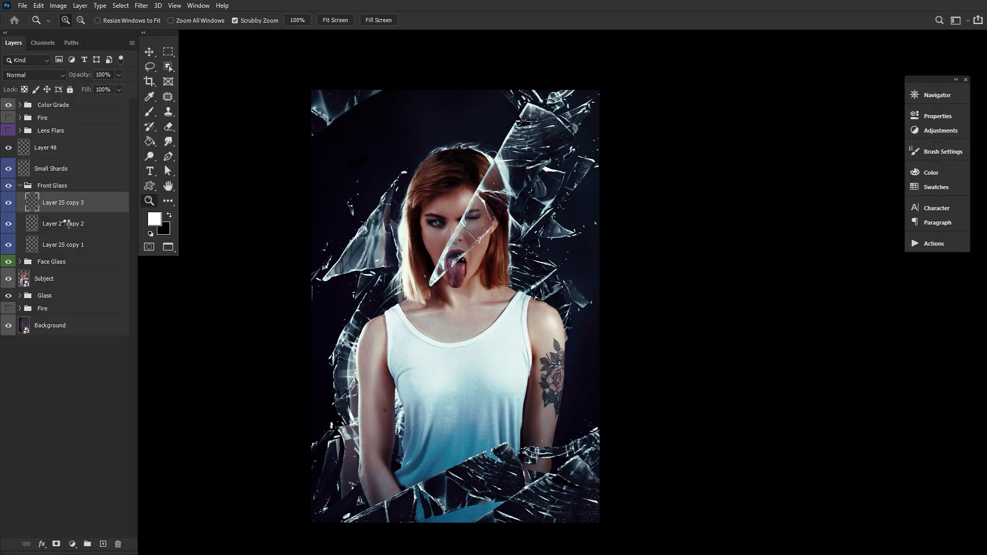
- Reapply the last Field Blur to Layer 25 copy 2
{"action": "left_click", "coordinate": [68, 224]}
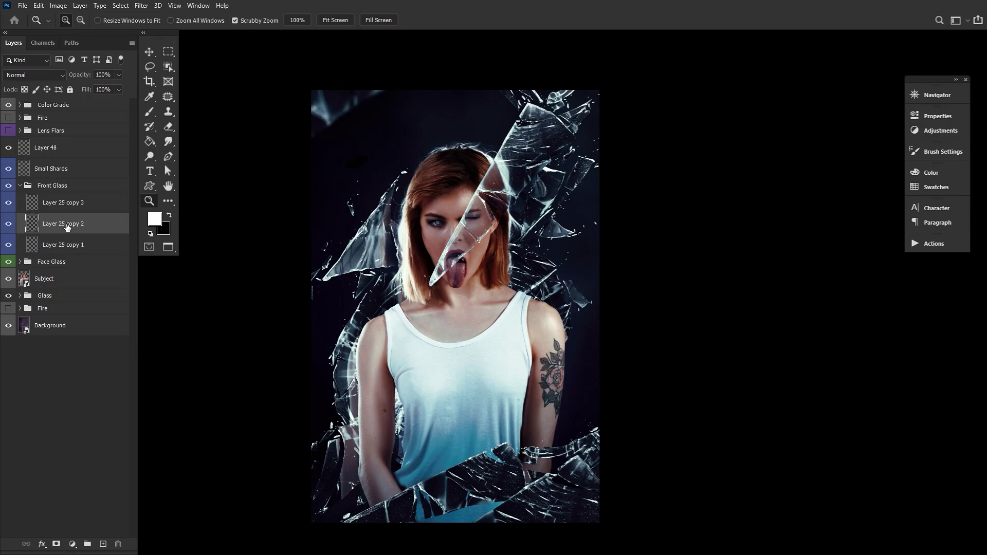
{"action": "left_click", "coordinate": [141, 7]}
{"action": "left_click", "coordinate": [147, 17]}
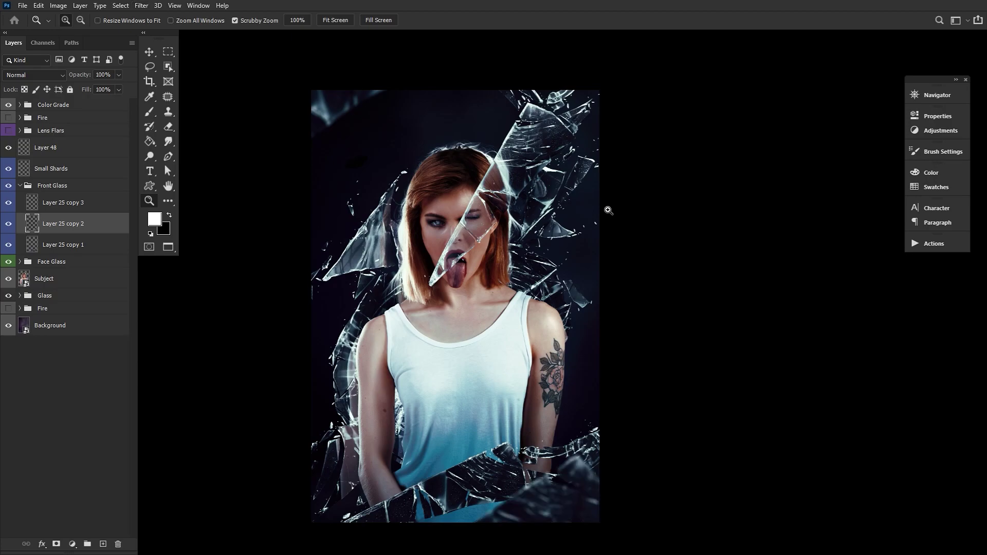
- Collapse the Front Glass group, then show and expand the Lens Flars group to reveal its layers
{"action": "left_click", "coordinate": [21, 186]}
{"action": "left_click", "coordinate": [8, 130]}
{"action": "left_click", "coordinate": [20, 131]}
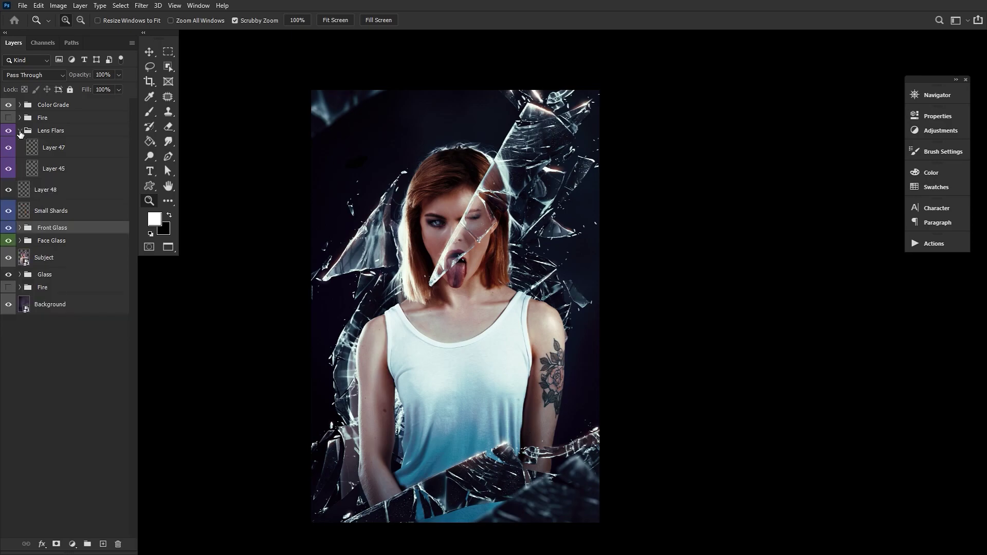
{"action": "left_click", "coordinate": [21, 135]}
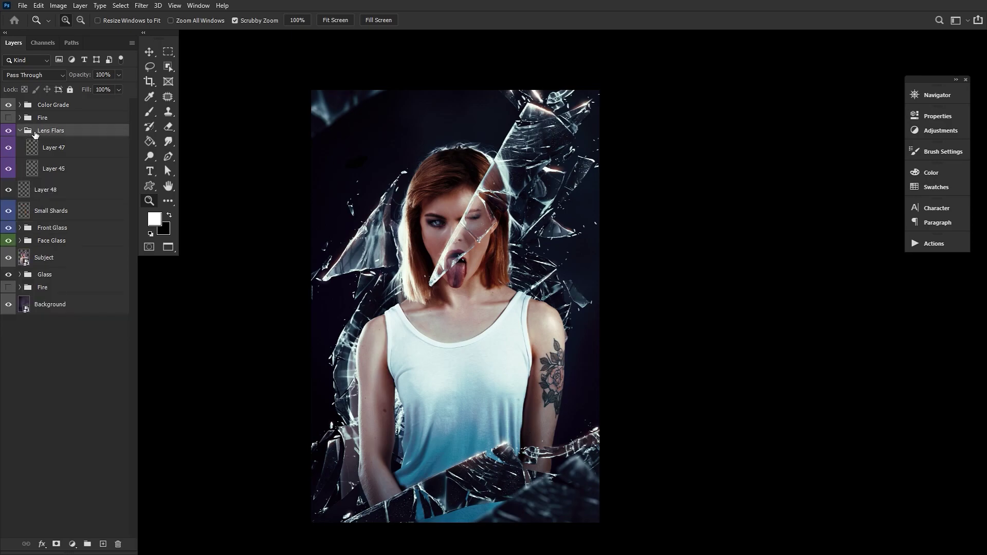
- Set the foreground color to ff9228 and choose a soft brush preset for the Brush tool
{"action": "left_click", "coordinate": [154, 220]}
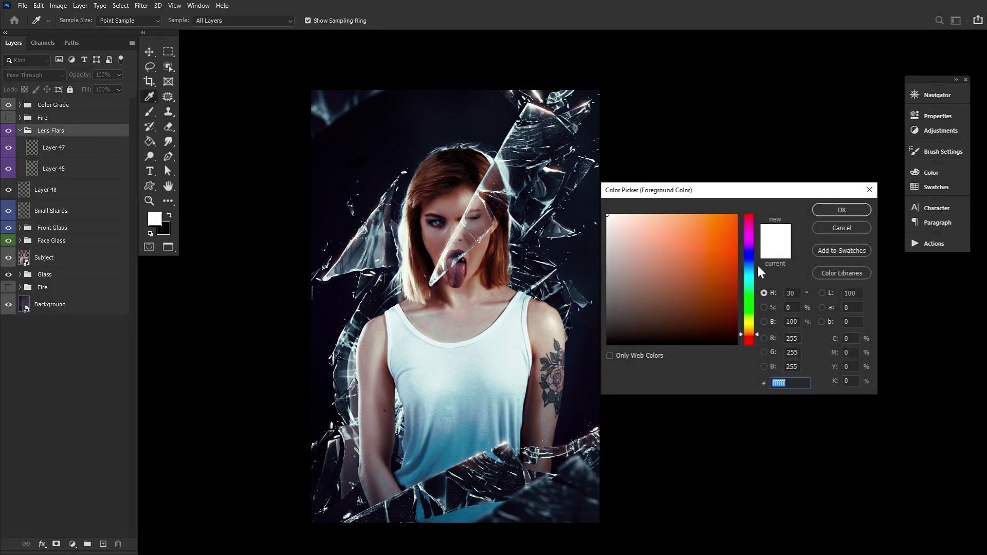
{"action": "type", "text": "ff9228"}
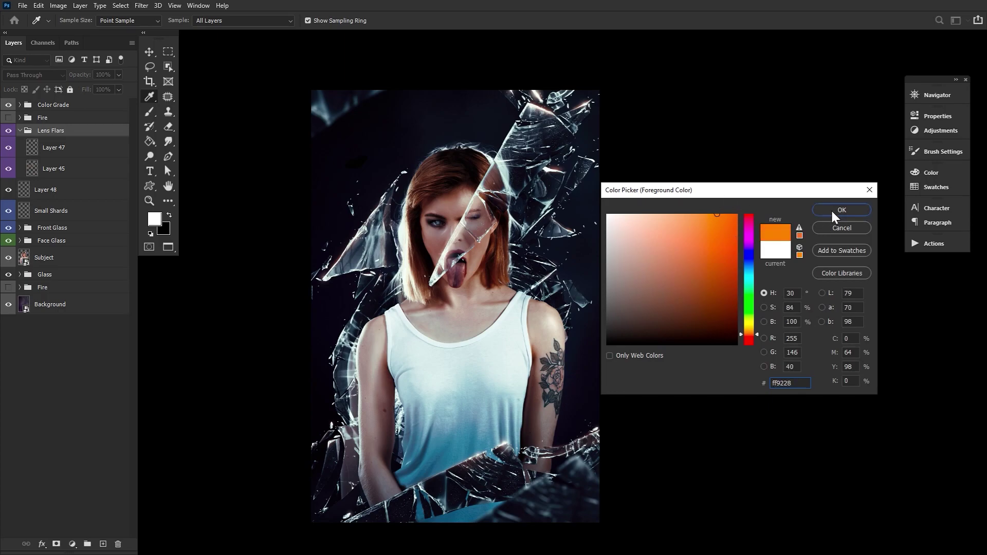
{"action": "left_click", "coordinate": [831, 209]}
{"action": "left_click", "coordinate": [153, 110]}
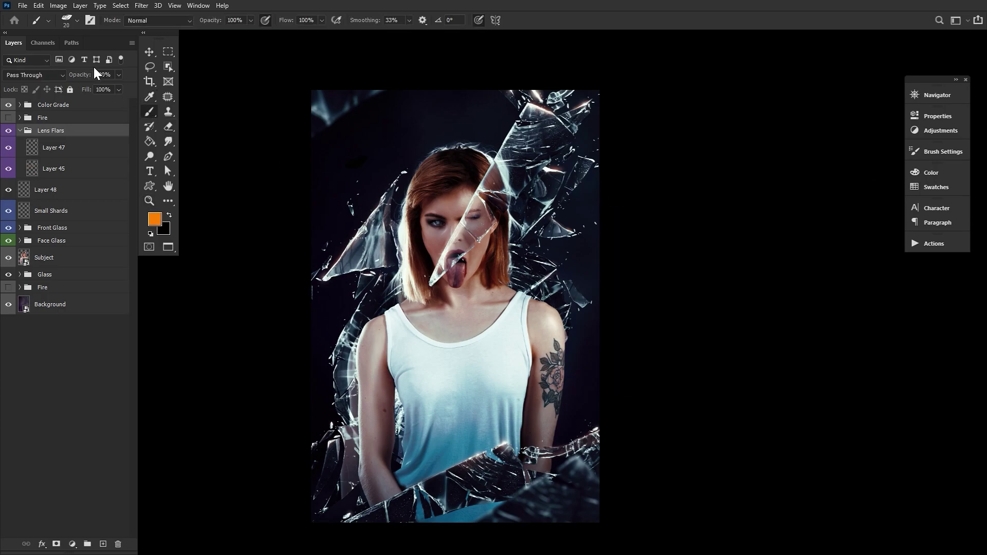
{"action": "left_click", "coordinate": [70, 22]}
{"action": "double_click", "coordinate": [159, 137]}
- Check Layer 47 and Layer 45 in the Lens Flars group hidden and shown
{"action": "left_click", "coordinate": [68, 153]}
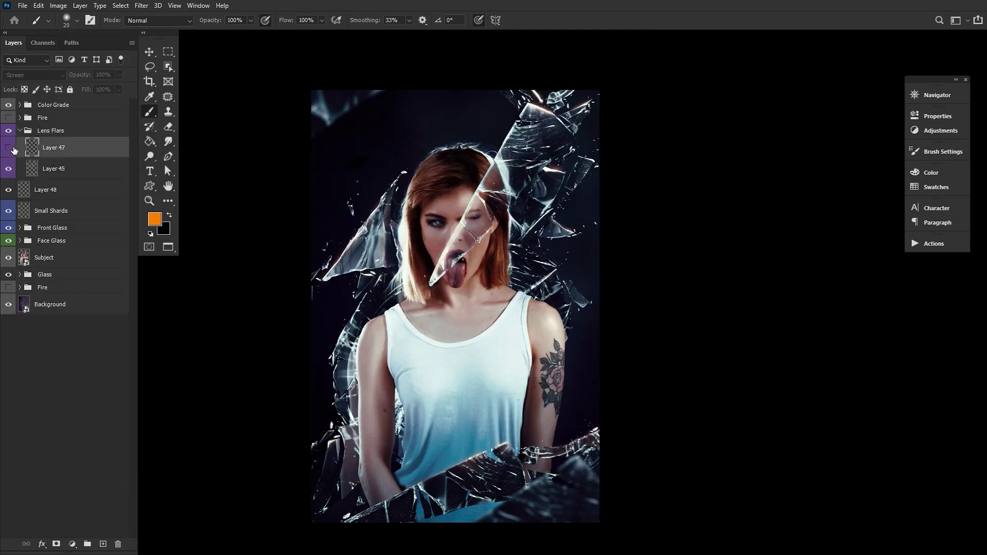
{"action": "left_click", "coordinate": [9, 169]}
{"action": "left_click", "coordinate": [9, 169]}
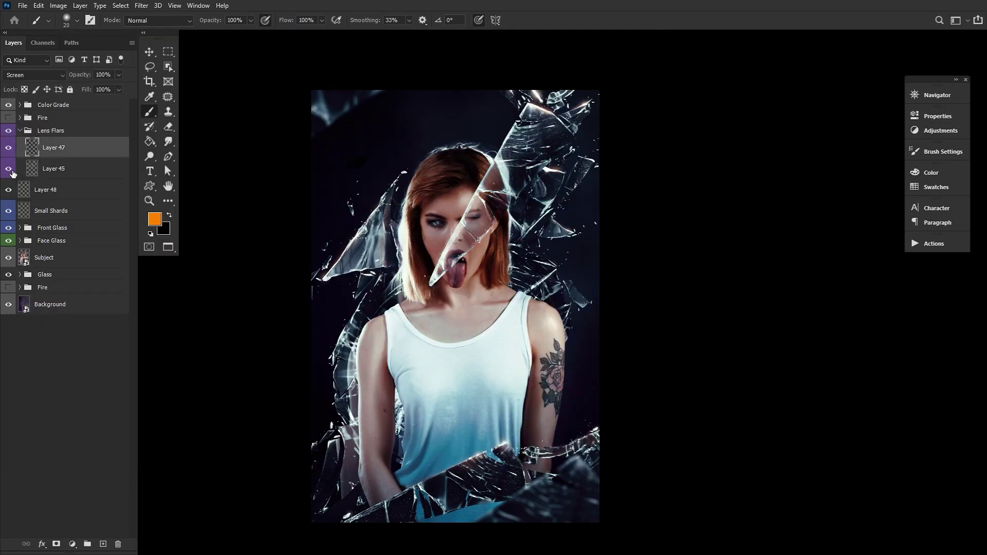
- On Layer 45, paint an orange glow on the foreground glass edge using a soft brush at 9% flow, about 200 px
{"action": "left_click", "coordinate": [64, 175]}
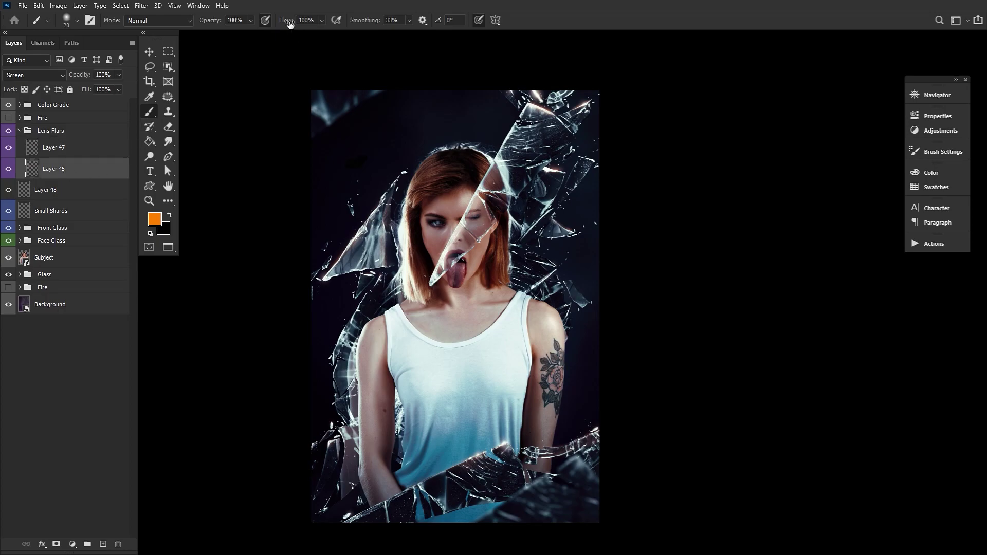
{"action": "left_click_drag", "start_coordinate": [290, 24], "coordinate": [242, 25]}
{"action": "key", "text": "Return"}
{"action": "key", "text": "bracketright"}
{"action": "key", "text": "bracketright"}
{"action": "key", "text": "bracketright"}
{"action": "key", "text": "bracketright"}
{"action": "key", "text": "bracketright"}
{"action": "key", "text": "bracketright"}
{"action": "key", "text": "bracketright"}
{"action": "key", "text": "bracketright"}
{"action": "key", "text": "bracketright"}
{"action": "key", "text": "bracketright"}
{"action": "key", "text": "bracketright"}
{"action": "key", "text": "bracketright"}
{"action": "key", "text": "bracketright"}
{"action": "key", "text": "bracketright"}
{"action": "key", "text": "bracketright"}
{"action": "key", "text": "bracketright"}
{"action": "key", "text": "bracketright"}
{"action": "key", "text": "bracketright"}
{"action": "key", "text": "bracketleft"}
{"action": "key", "text": "bracketleft"}
{"action": "key", "text": "bracketleft"}
{"action": "key", "text": "bracketleft"}
{"action": "key", "text": "bracketleft"}
{"action": "key", "text": "bracketleft"}
{"action": "key", "text": "bracketleft"}
{"action": "key", "text": "r"}
{"action": "mouse_move", "coordinate": [481, 456]}
{"action": "left_mouse_down"}
{"action": "mouse_move", "coordinate": [393, 293]}
{"action": "mouse_move", "coordinate": [501, 450]}
{"action": "left_mouse_up"}
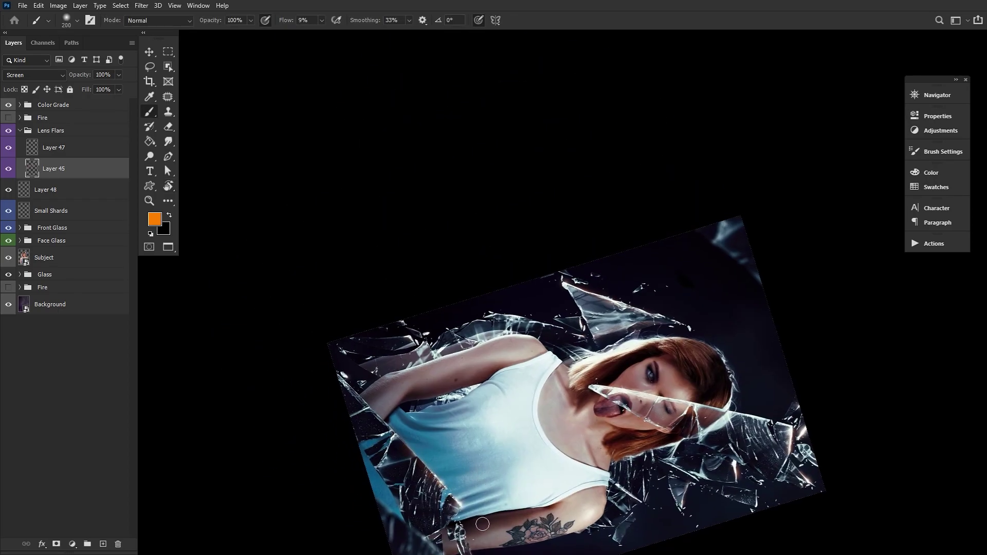
- Paint an orange glow around the wide upper end of the face shard, enlarging the brush to 400 px
{"action": "left_click_drag", "start_coordinate": [509, 478], "coordinate": [273, 504]}
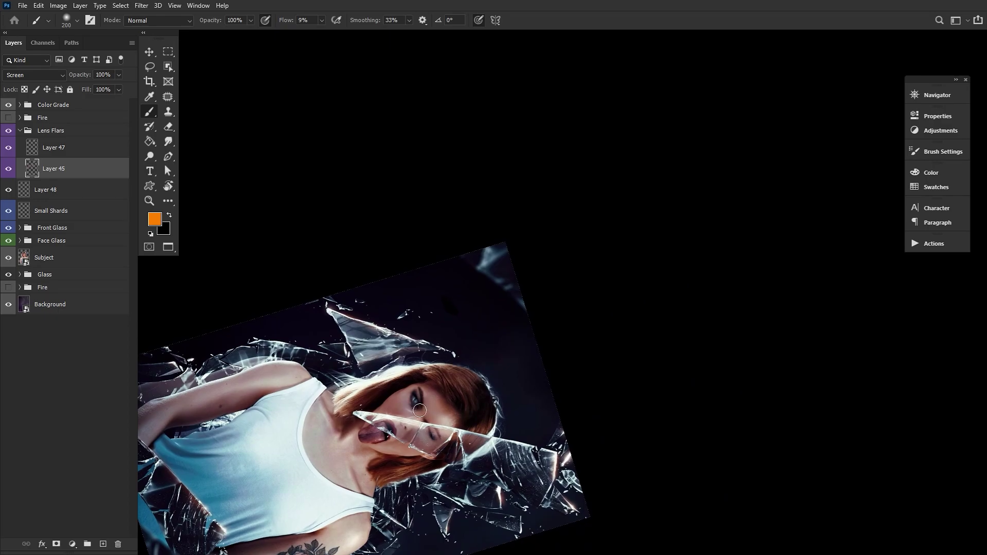
{"action": "key", "text": "r"}
{"action": "left_click_drag", "start_coordinate": [420, 411], "coordinate": [356, 314]}
{"action": "key", "text": "bracketright"}
{"action": "key", "text": "bracketright"}
{"action": "key", "text": "bracketright"}
{"action": "left_click_drag", "start_coordinate": [412, 445], "coordinate": [342, 309]}
{"action": "key", "text": "bracketright"}
{"action": "key", "text": "bracketright"}
{"action": "key", "text": "bracketright"}
{"action": "key", "text": "bracketright"}
{"action": "key", "text": "bracketright"}
{"action": "left_click_drag", "start_coordinate": [409, 456], "coordinate": [395, 454]}
{"action": "key", "text": "bracketleft"}
{"action": "key", "text": "bracketleft"}
{"action": "key", "text": "bracketleft"}
{"action": "key", "text": "bracketleft"}
{"action": "key", "text": "bracketleft"}
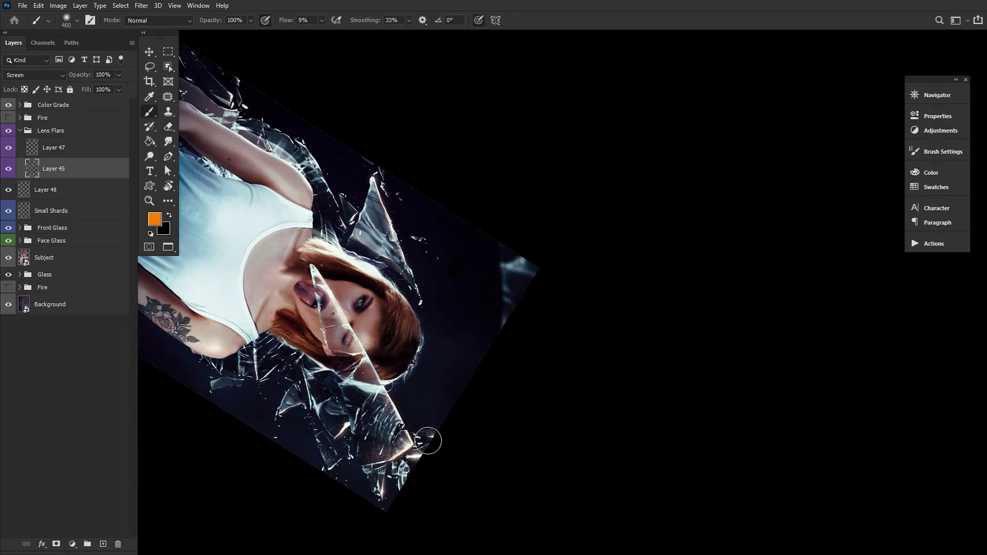
- Paint orange light along the edge of the large floating shard beside the subject's hair on Layer 45
{"action": "key", "text": "bracketleft"}
{"action": "key", "text": "bracketleft"}
{"action": "key", "text": "bracketleft"}
{"action": "key", "text": "bracketleft"}
{"action": "key", "text": "bracketleft"}
{"action": "key", "text": "bracketleft"}
{"action": "key", "text": "bracketleft"}
{"action": "key", "text": "bracketleft"}
{"action": "key", "text": "bracketleft"}
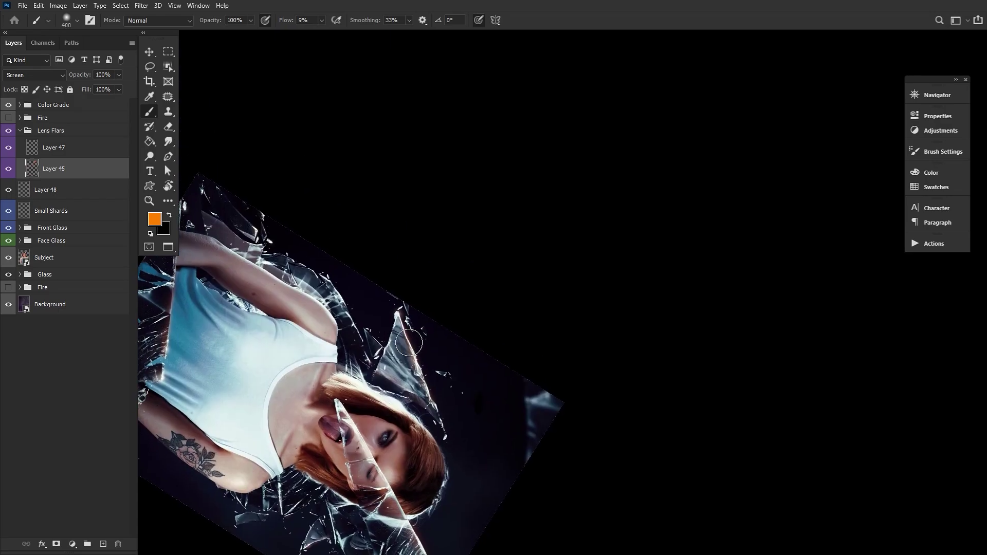
{"action": "key", "text": "bracketleft"}
{"action": "key", "text": "bracketleft"}
{"action": "key", "text": "bracketleft"}
{"action": "key", "text": "bracketleft"}
{"action": "key", "text": "bracketleft"}
{"action": "key", "text": "bracketleft"}
{"action": "key", "text": "bracketleft"}
{"action": "key", "text": "bracketleft"}
{"action": "key", "text": "bracketleft"}
{"action": "key", "text": "bracketleft"}
{"action": "key", "text": "bracketleft"}
- Paint orange light along the long edge and tips of the foreground shard, using brush sizes from 70 to 400 px
{"action": "left_click_drag", "start_coordinate": [327, 281], "coordinate": [437, 374]}
{"action": "key", "text": "bracketright"}
{"action": "key", "text": "bracketright"}
{"action": "key", "text": "bracketright"}
{"action": "key", "text": "bracketright"}
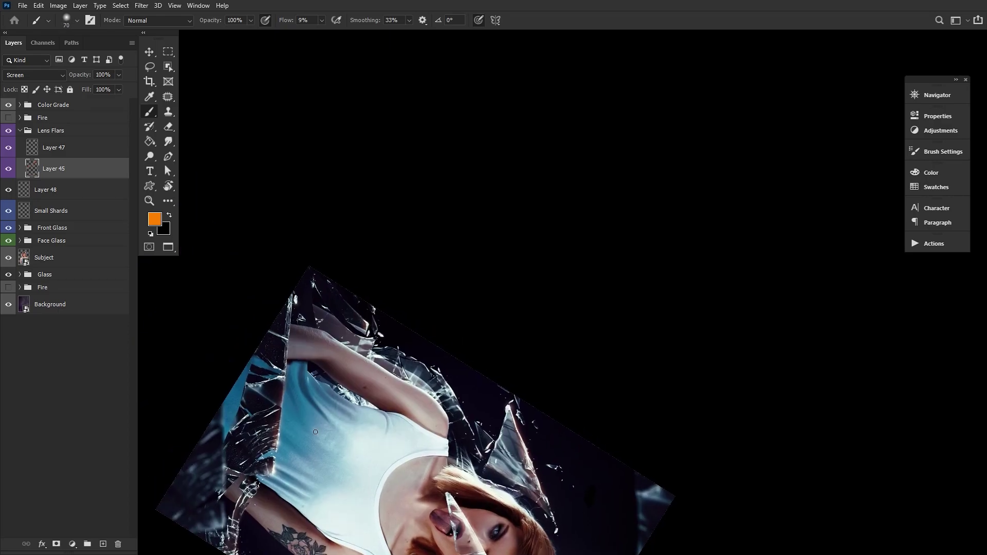
{"action": "left_click_drag", "start_coordinate": [238, 551], "coordinate": [295, 451]}
{"action": "key", "text": "bracketleft"}
{"action": "key", "text": "bracketleft"}
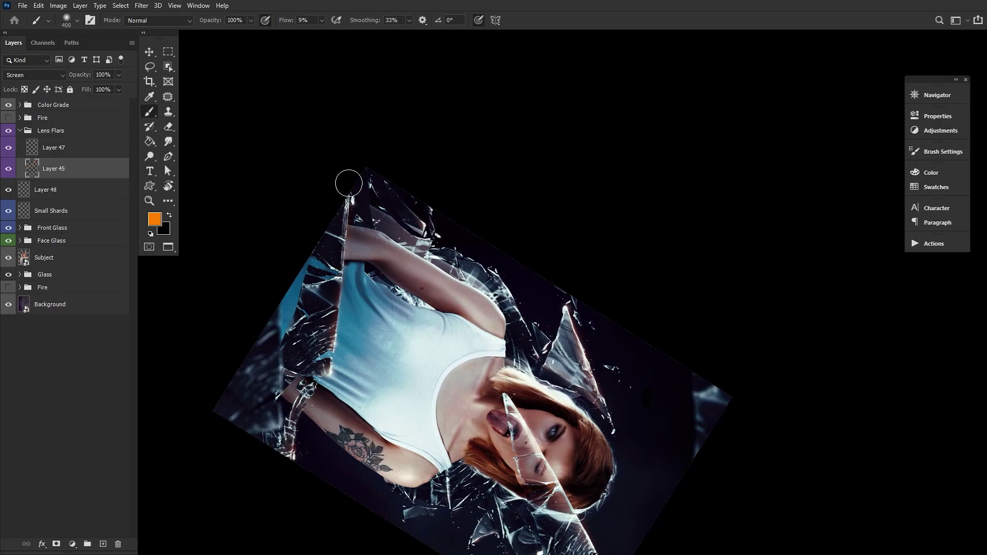
{"action": "key", "text": "bracketleft"}
{"action": "key", "text": "bracketleft"}
{"action": "key", "text": "bracketleft"}
{"action": "key", "text": "bracketleft"}
{"action": "key", "text": "bracketleft"}
{"action": "key", "text": "ctrl+0"}
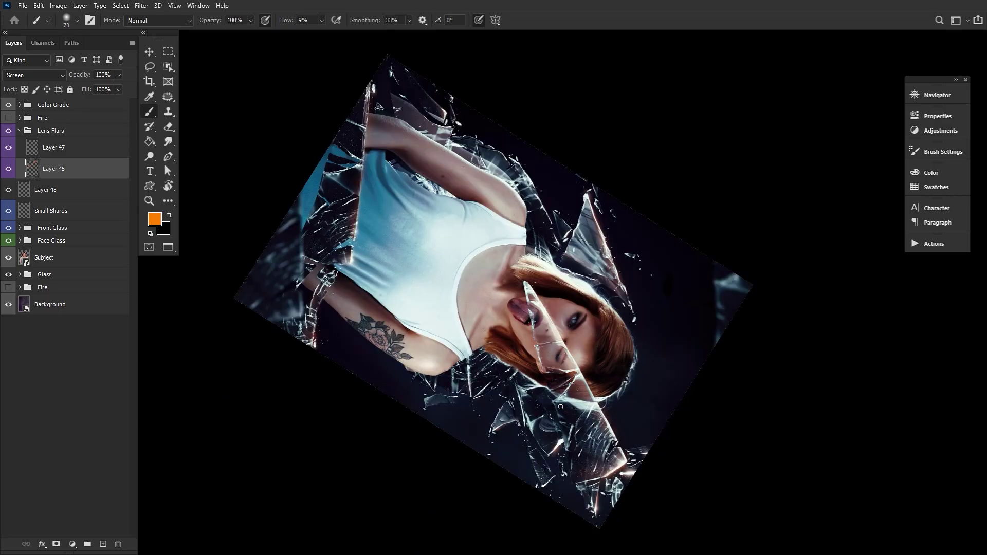
- Reset the canvas rotation and compare the image with the Lens Flars group hidden and shown
{"action": "double_click", "coordinate": [169, 187]}
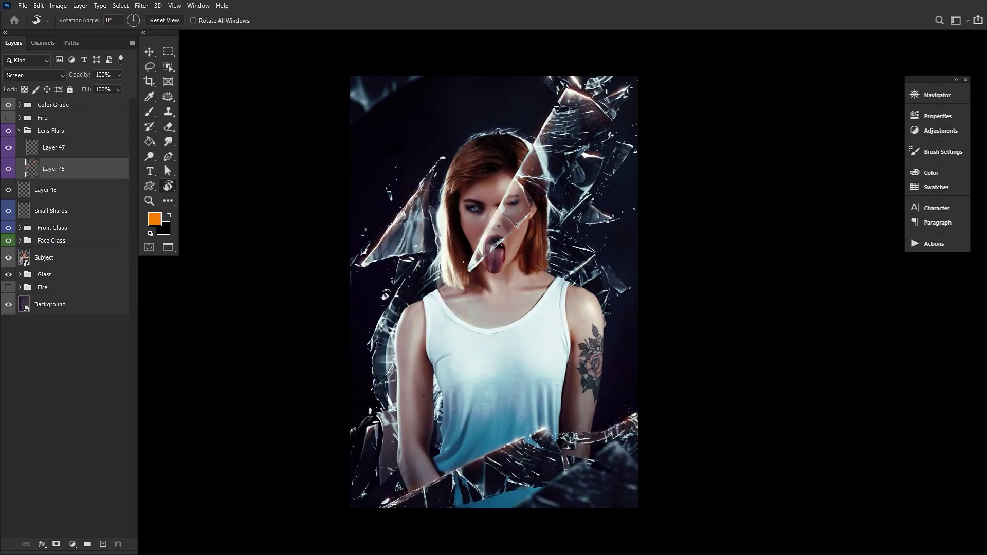
{"action": "left_click", "coordinate": [149, 201]}
{"action": "left_click", "coordinate": [386, 191]}
{"action": "scroll", "coordinate": [560, 516], "scroll_direction": "down", "scroll_amount": 2}
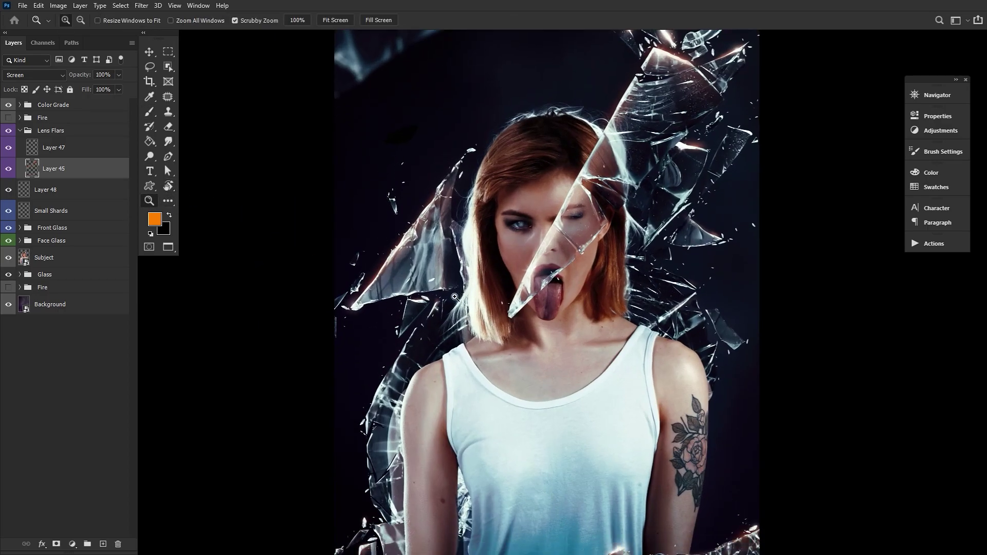
{"action": "scroll", "coordinate": [553, 484], "scroll_direction": "down", "scroll_amount": 5}
{"action": "scroll", "coordinate": [544, 453], "scroll_direction": "up", "scroll_amount": 1}
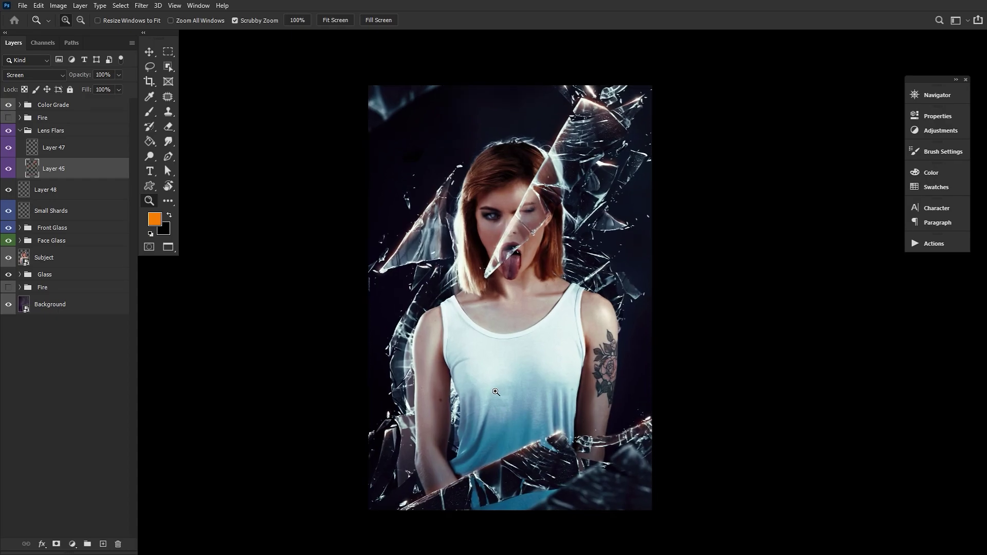
{"action": "left_click", "coordinate": [9, 130]}
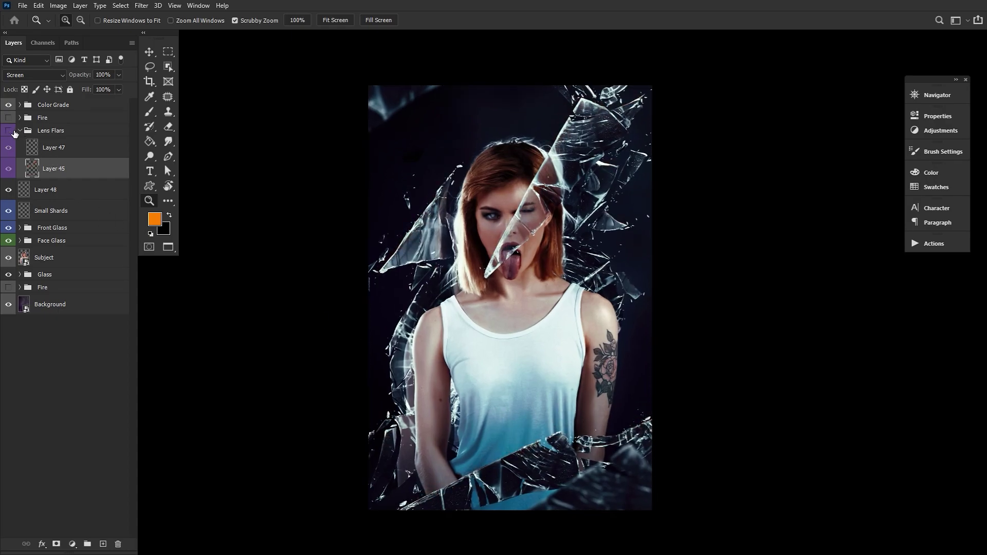
{"action": "left_click", "coordinate": [9, 131]}
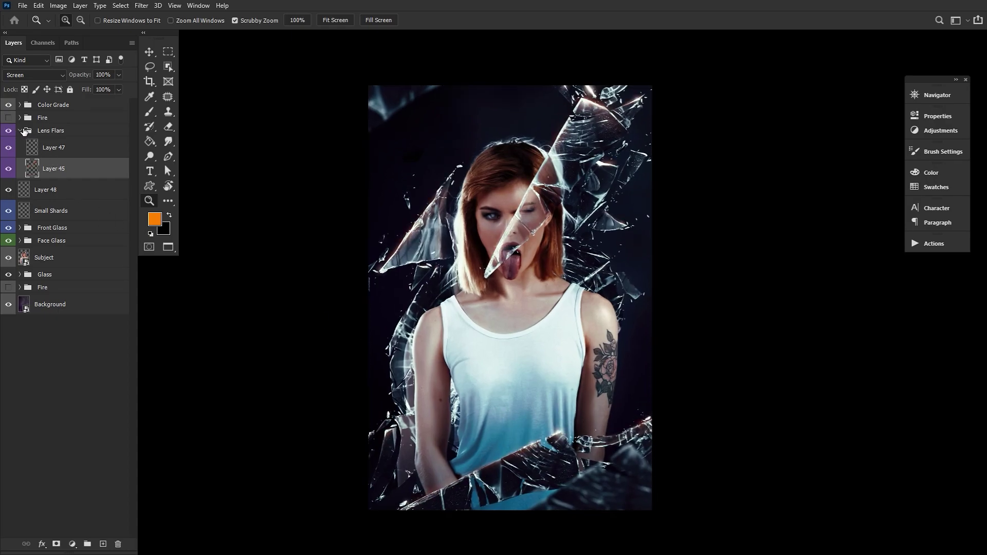
- Collapse the Lens Flars group and show both Fire groups
{"action": "left_click", "coordinate": [20, 131]}
{"action": "left_click", "coordinate": [9, 118]}
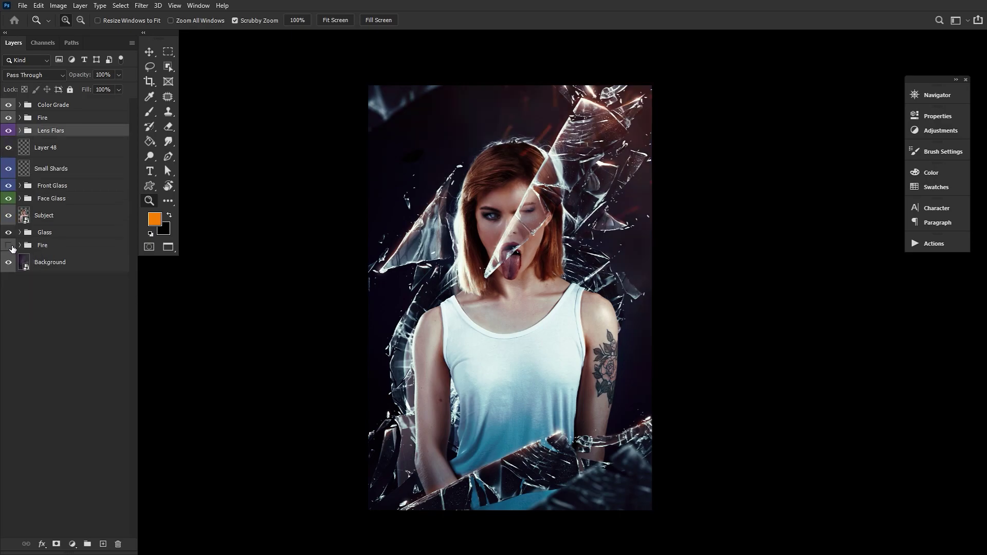
{"action": "left_click", "coordinate": [10, 245]}
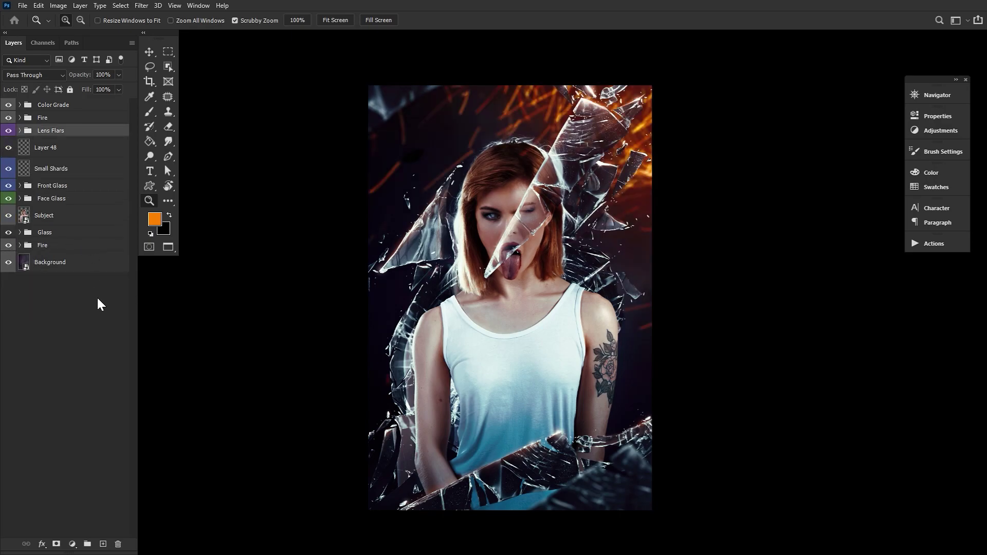